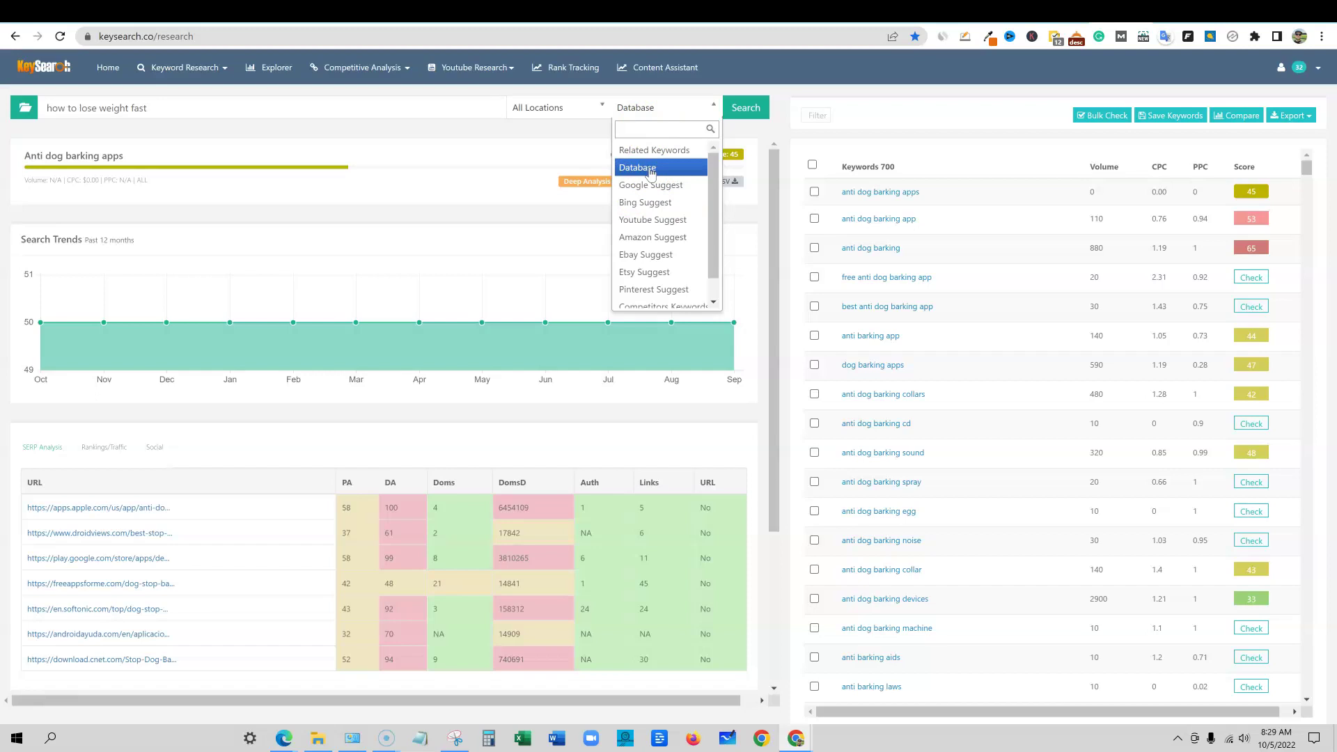
Step: Search the Database keyword source for "how to lose weight fast" across all locations
{"action": "left_click", "coordinate": [650, 170]}
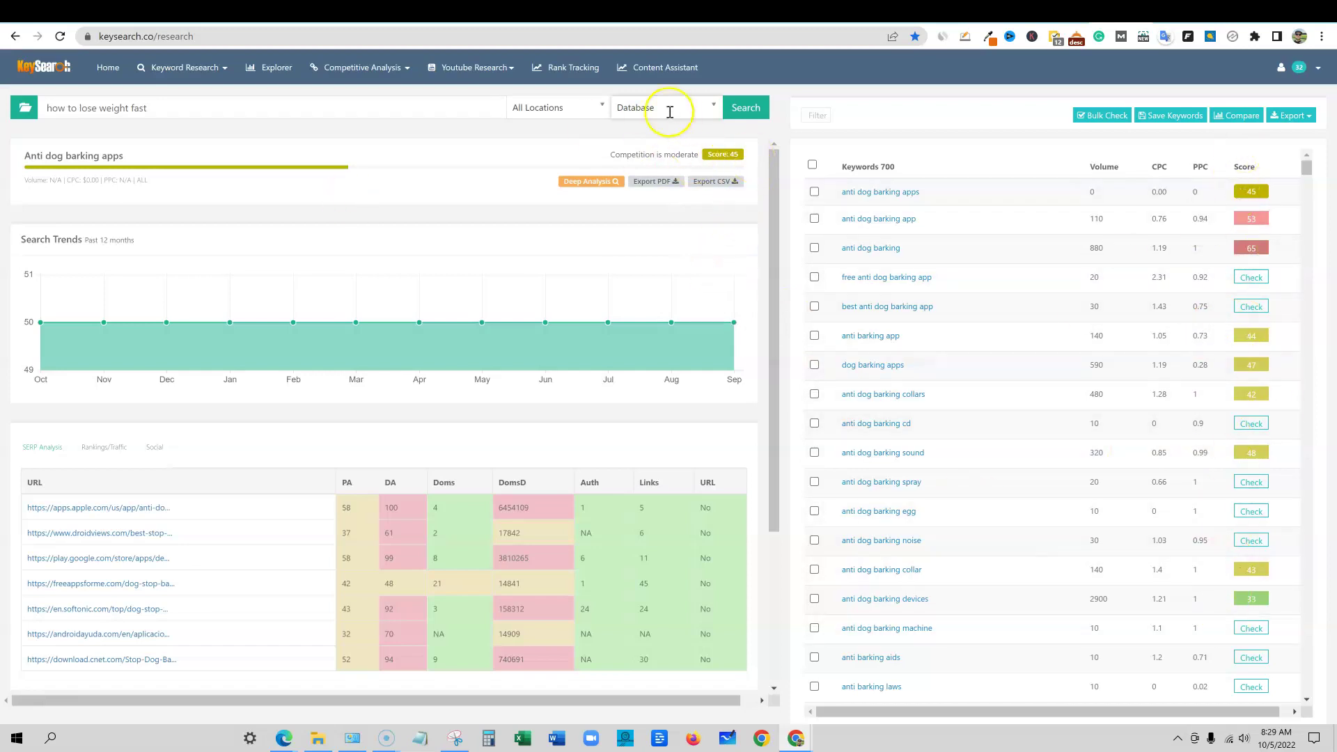
{"action": "left_click", "coordinate": [739, 109]}
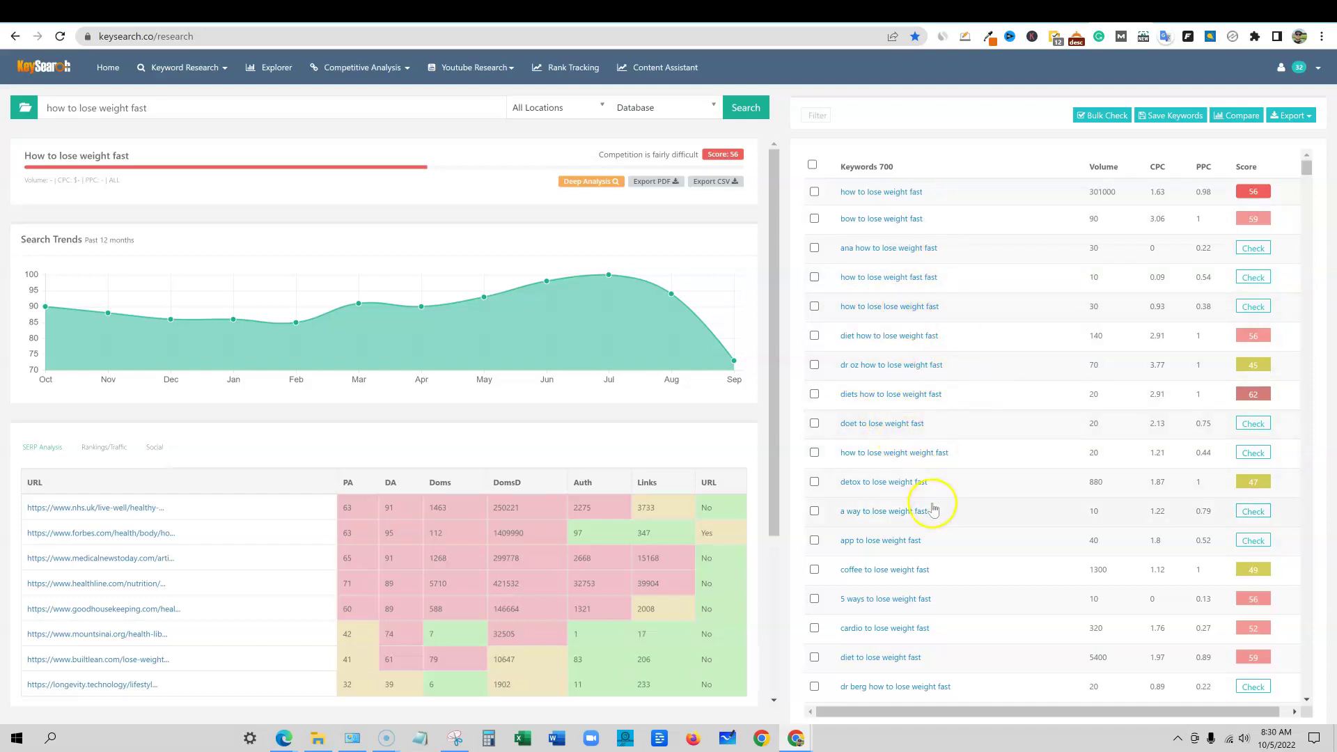
Step: Find the suggestion "cheap foods to lose weight fast" in the keyword results and check its difficulty score
{"action": "scroll", "coordinate": [960, 582], "scroll_direction": "down", "scroll_amount": 10}
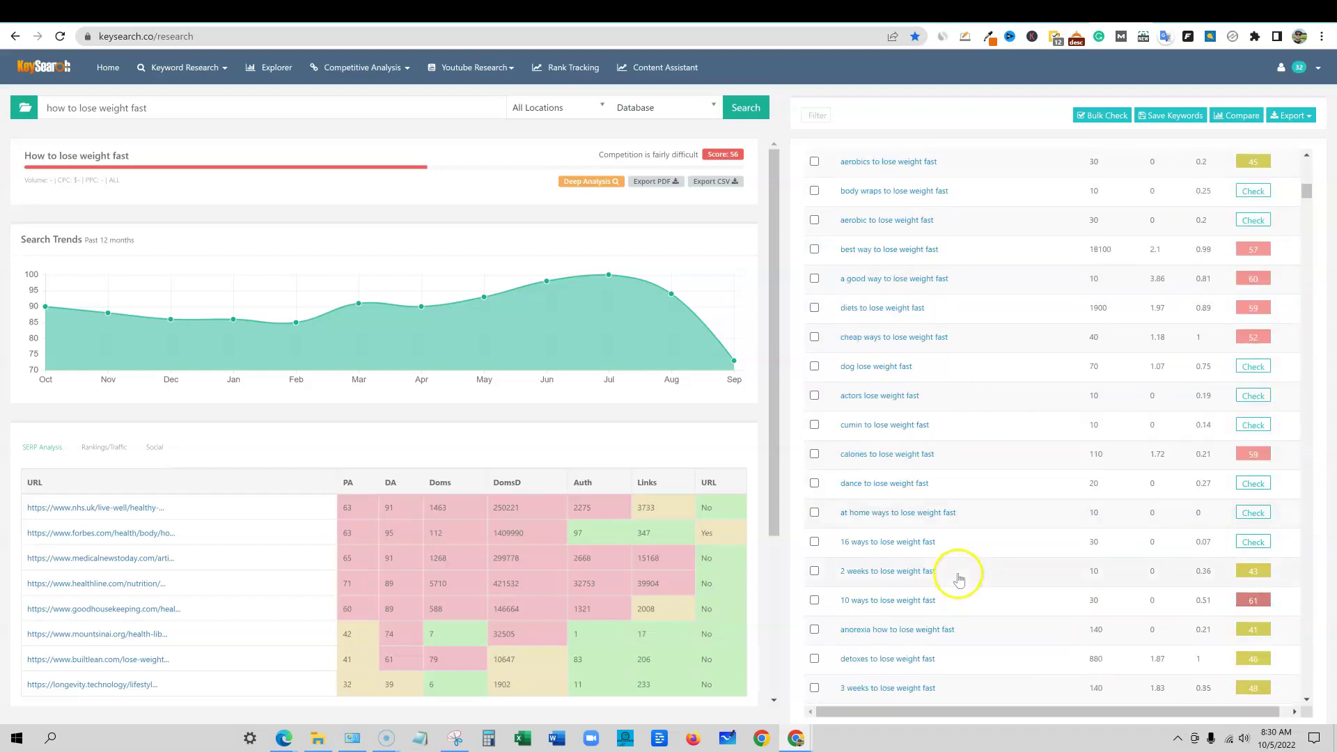
{"action": "scroll", "coordinate": [926, 502], "scroll_direction": "down", "scroll_amount": 4}
{"action": "scroll", "coordinate": [909, 496], "scroll_direction": "up", "scroll_amount": 3}
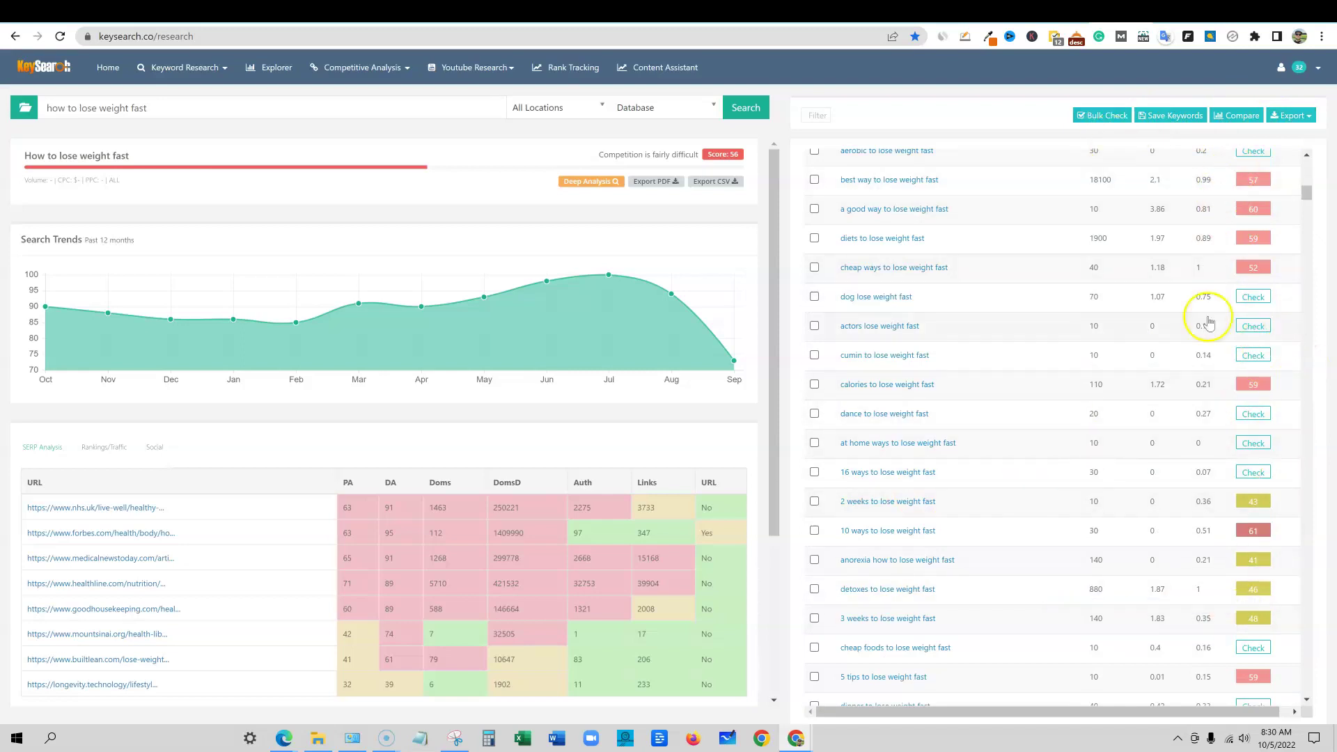
{"action": "scroll", "coordinate": [947, 626], "scroll_direction": "down", "scroll_amount": 3}
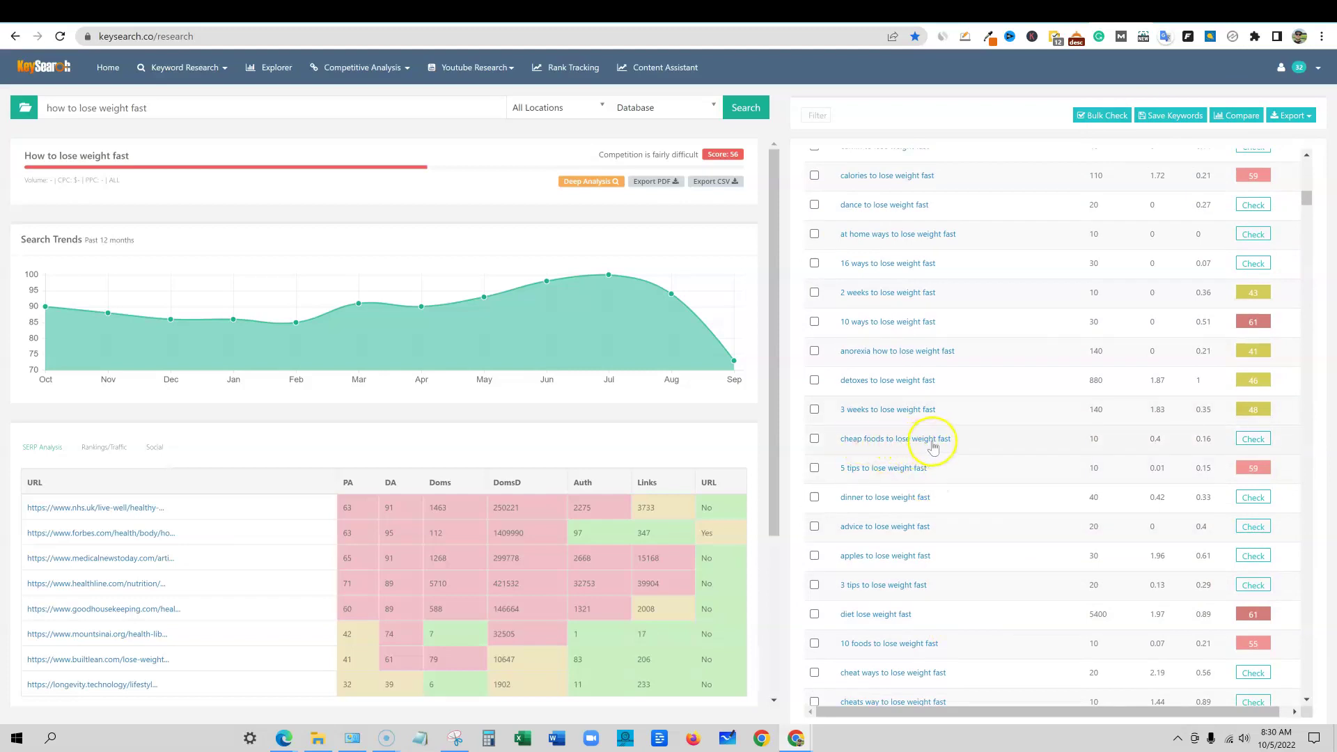
{"action": "left_click", "coordinate": [1253, 439]}
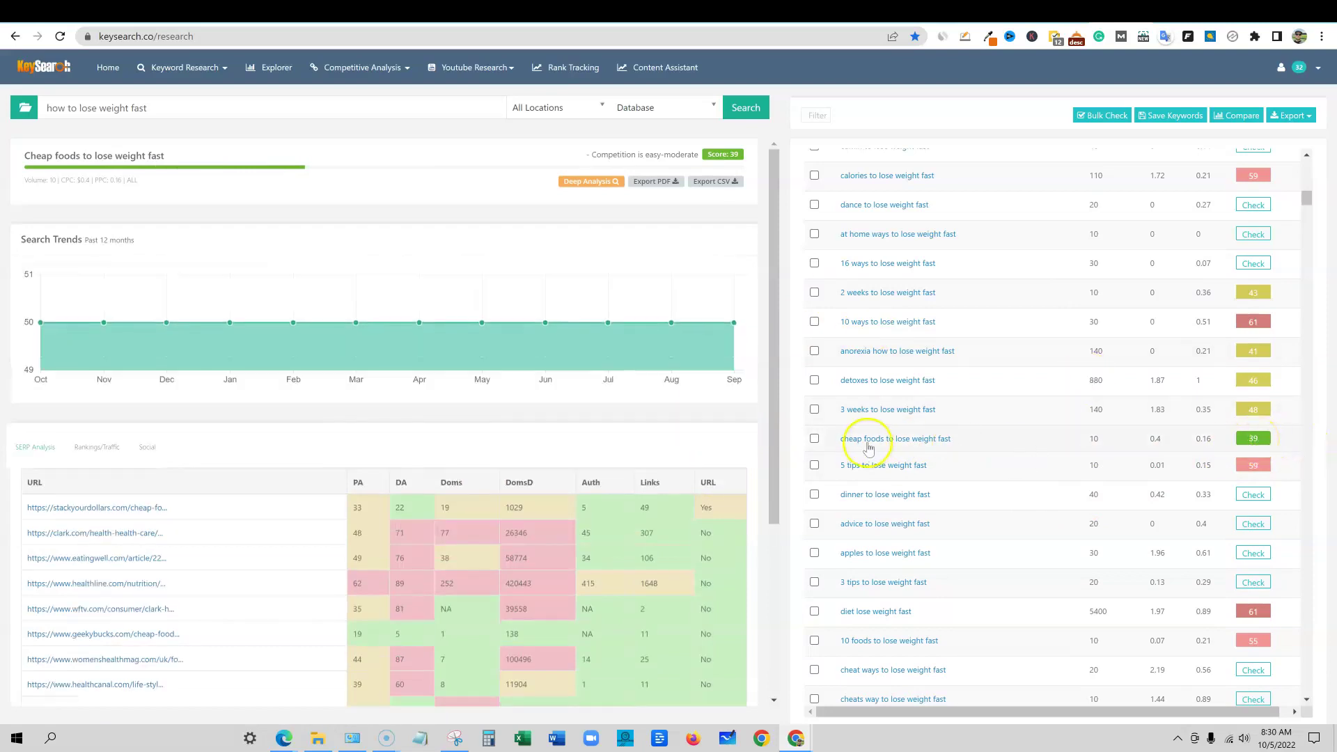
Step: Save the keyword "cheap foods to lose weight fast" to a new list named "lose weight"
{"action": "left_click", "coordinate": [1170, 120]}
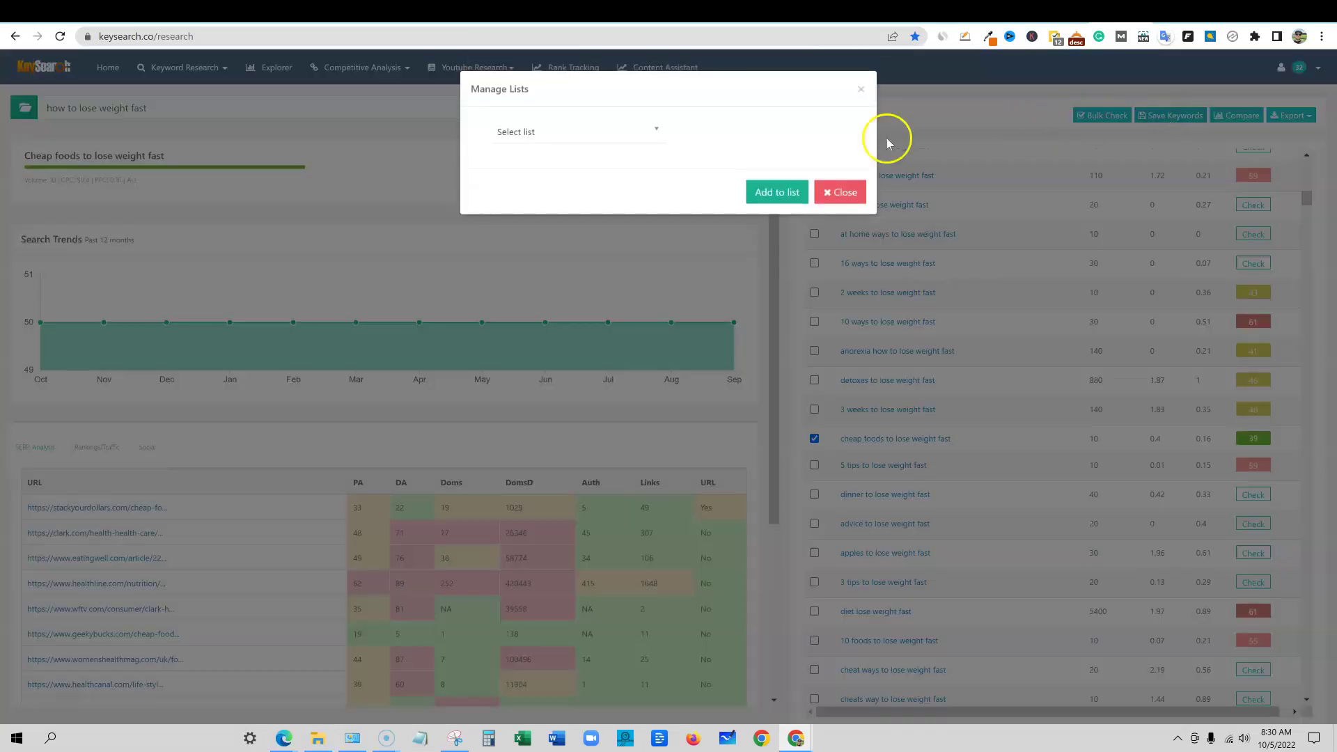
{"action": "left_click", "coordinate": [658, 130]}
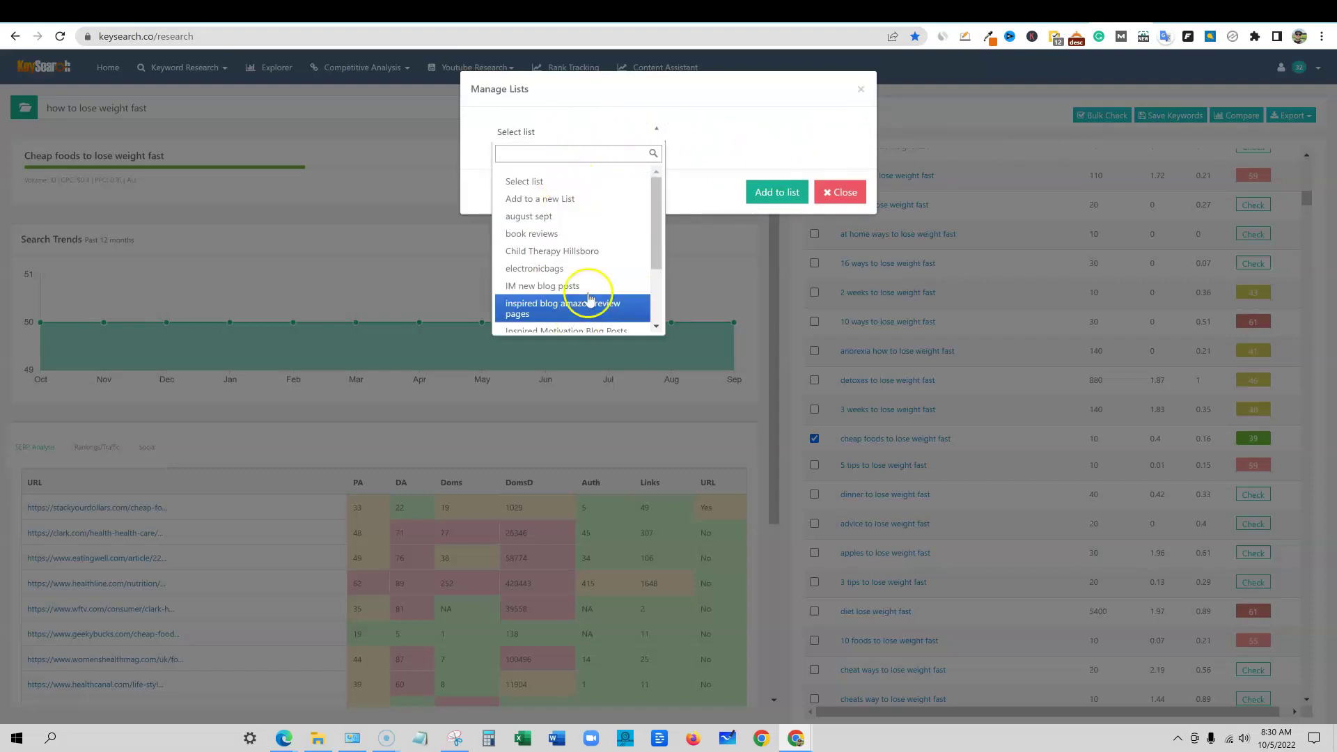
{"action": "scroll", "coordinate": [596, 292], "scroll_direction": "down", "scroll_amount": 2}
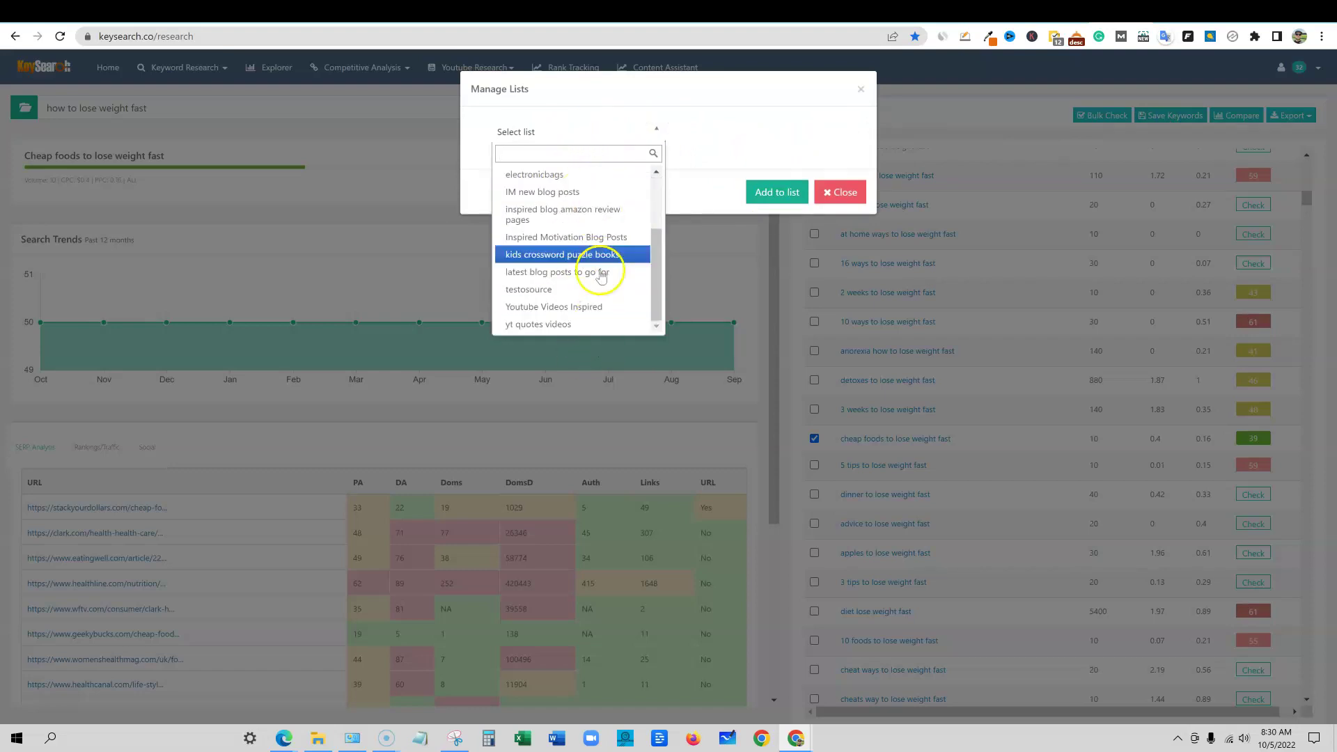
{"action": "scroll", "coordinate": [598, 324], "scroll_direction": "up", "scroll_amount": 2}
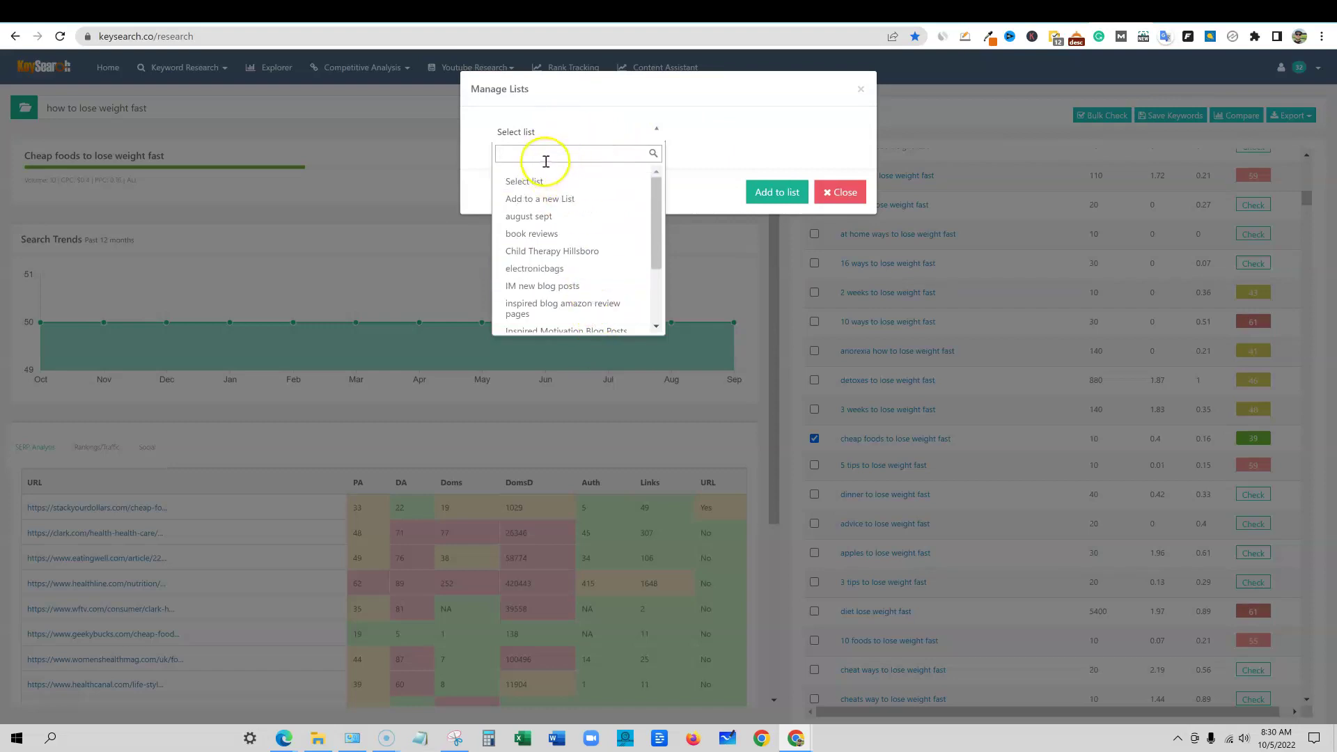
{"action": "left_click", "coordinate": [550, 198]}
{"action": "left_click", "coordinate": [585, 157]}
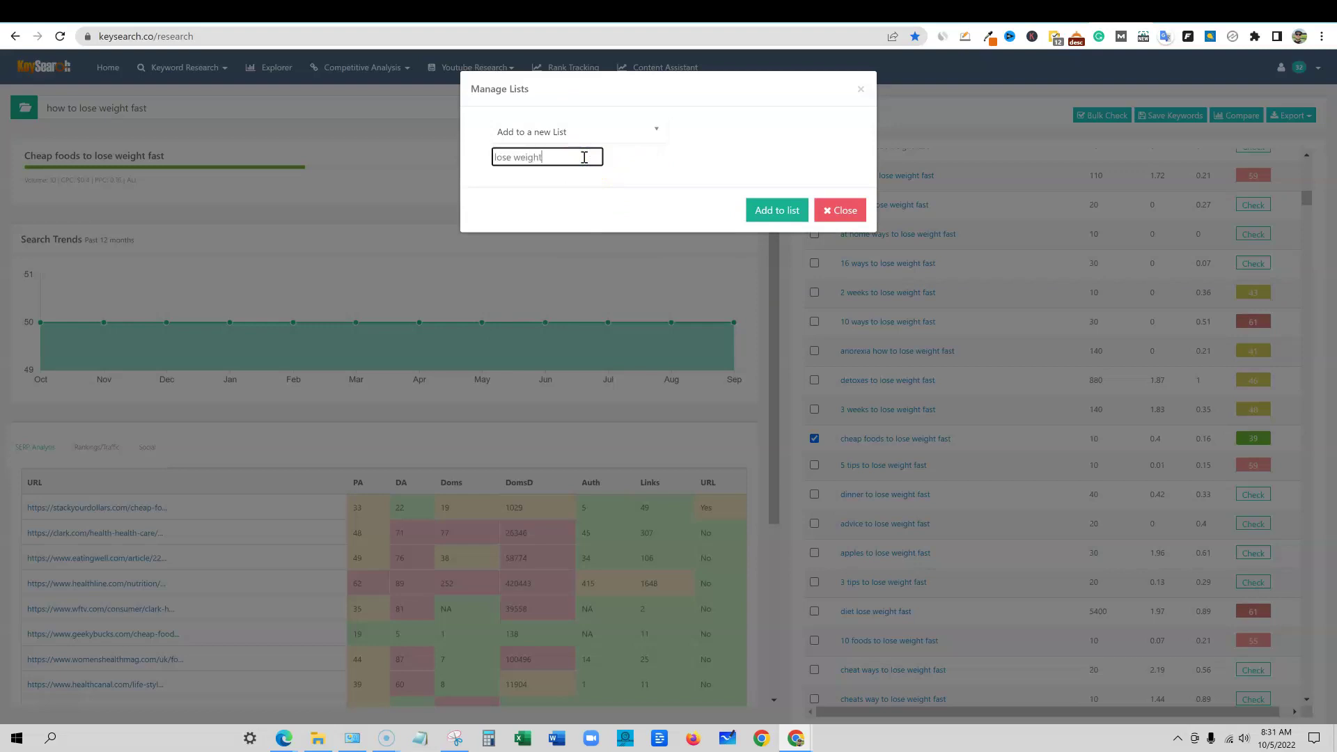
{"action": "type", "text": "lose weight"}
{"action": "left_click", "coordinate": [777, 210]}
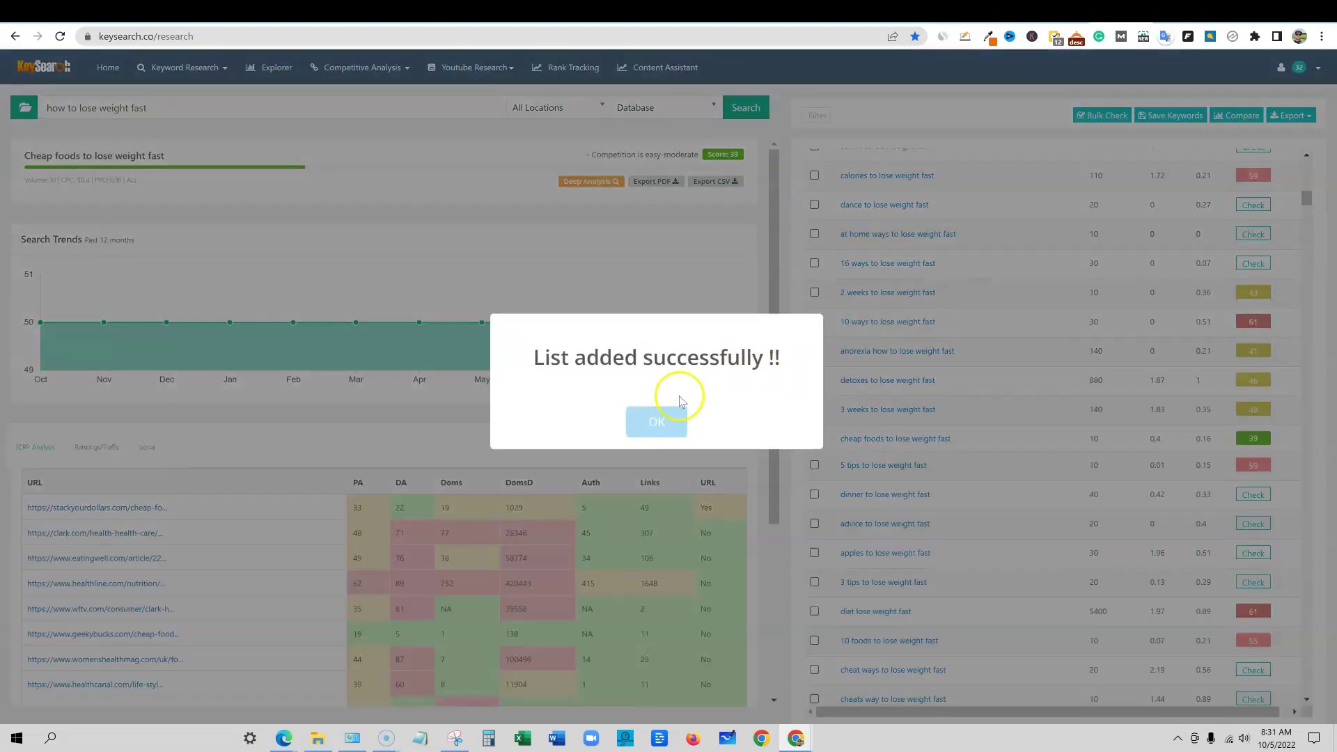
{"action": "left_click", "coordinate": [656, 421]}
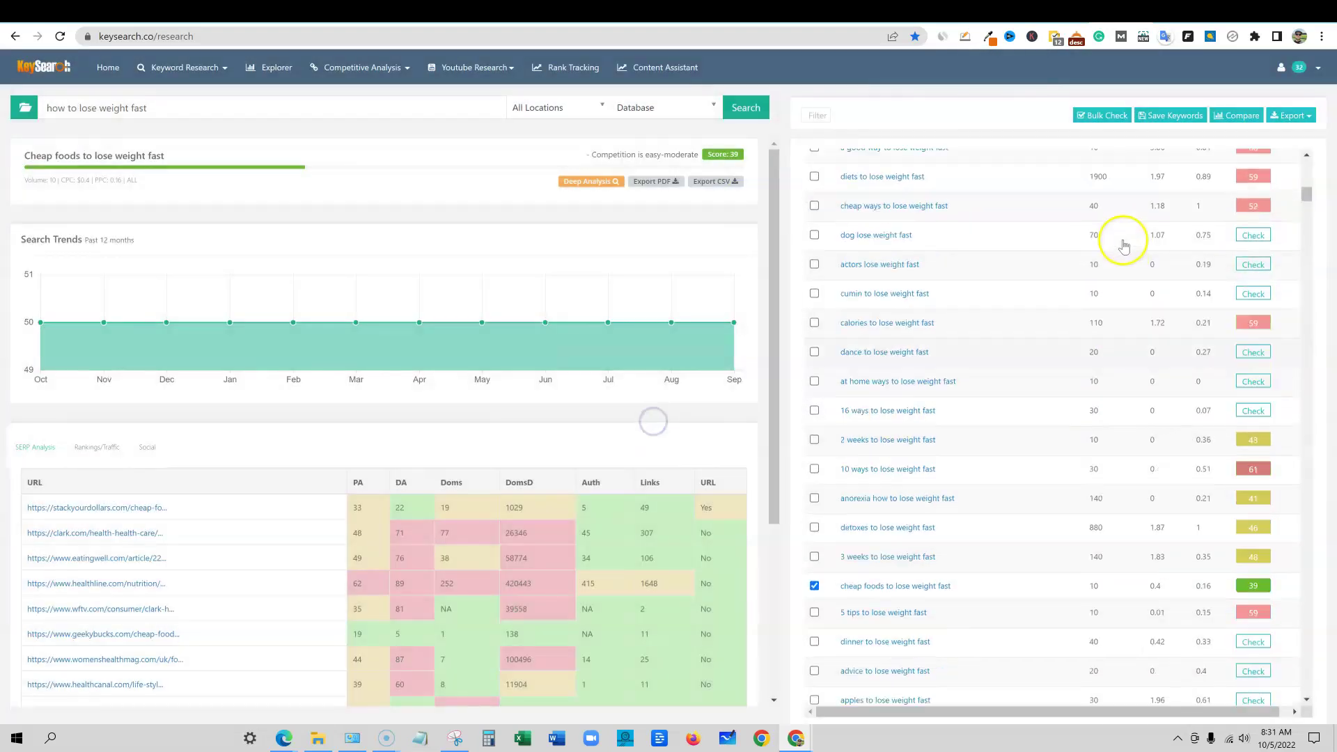
Step: Examine the SERP analysis of competing pages for "cheap foods to lose weight fast"
{"action": "scroll", "coordinate": [310, 409], "scroll_direction": "down", "scroll_amount": 3}
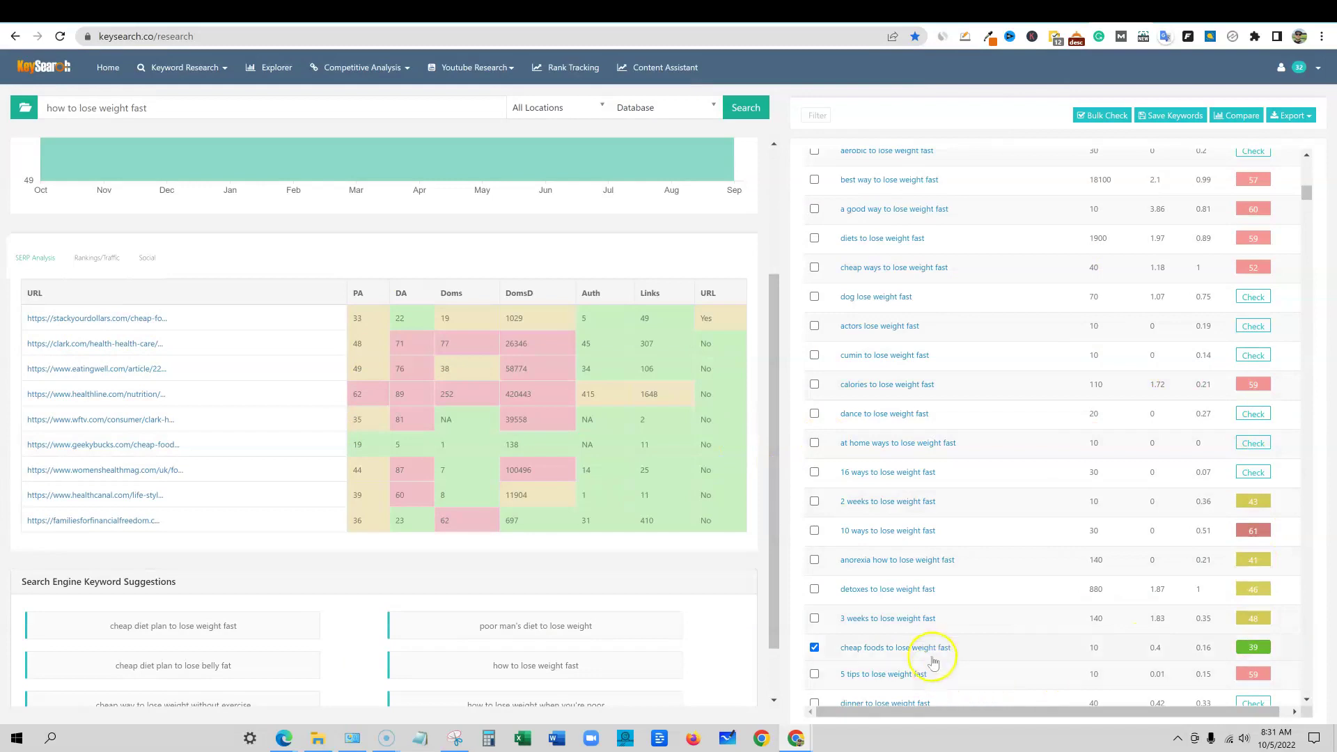
{"action": "left_click", "coordinate": [882, 648]}
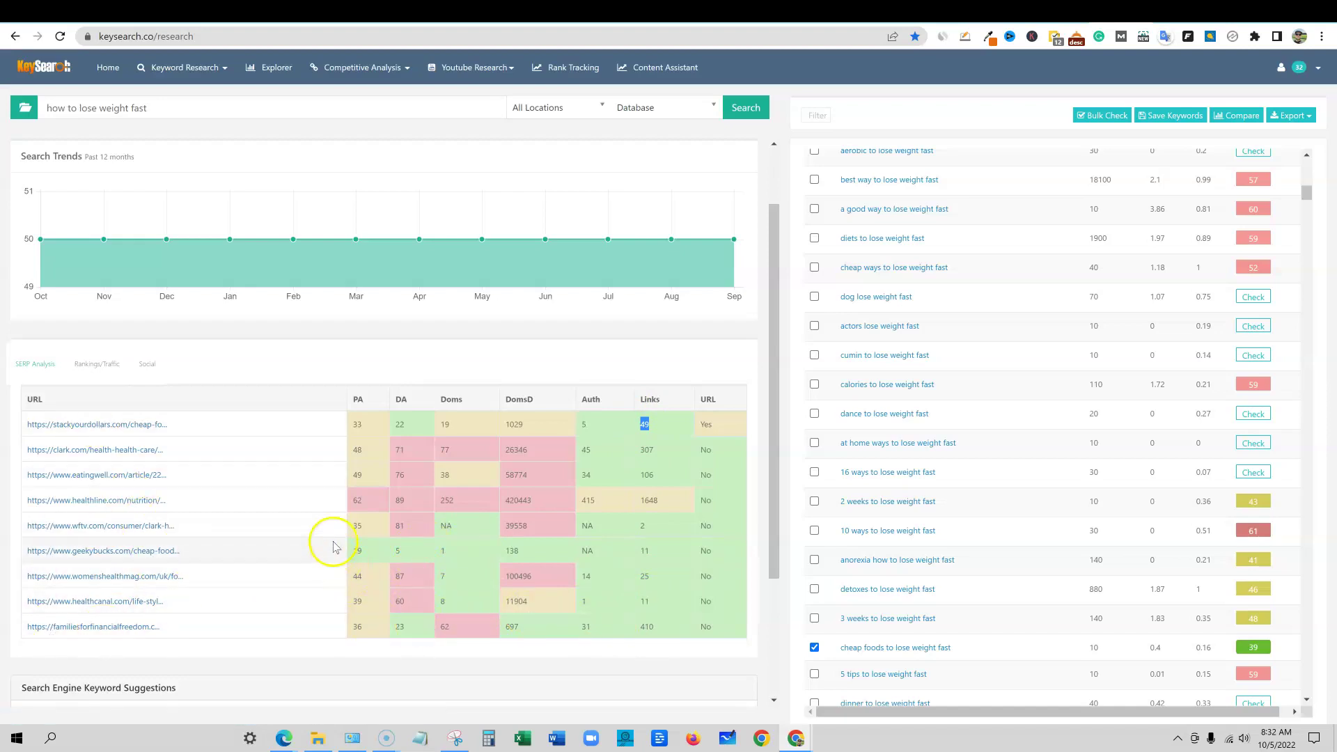
{"action": "scroll", "coordinate": [333, 547], "scroll_direction": "down", "scroll_amount": 2}
{"action": "scroll", "coordinate": [248, 543], "scroll_direction": "up", "scroll_amount": 3}
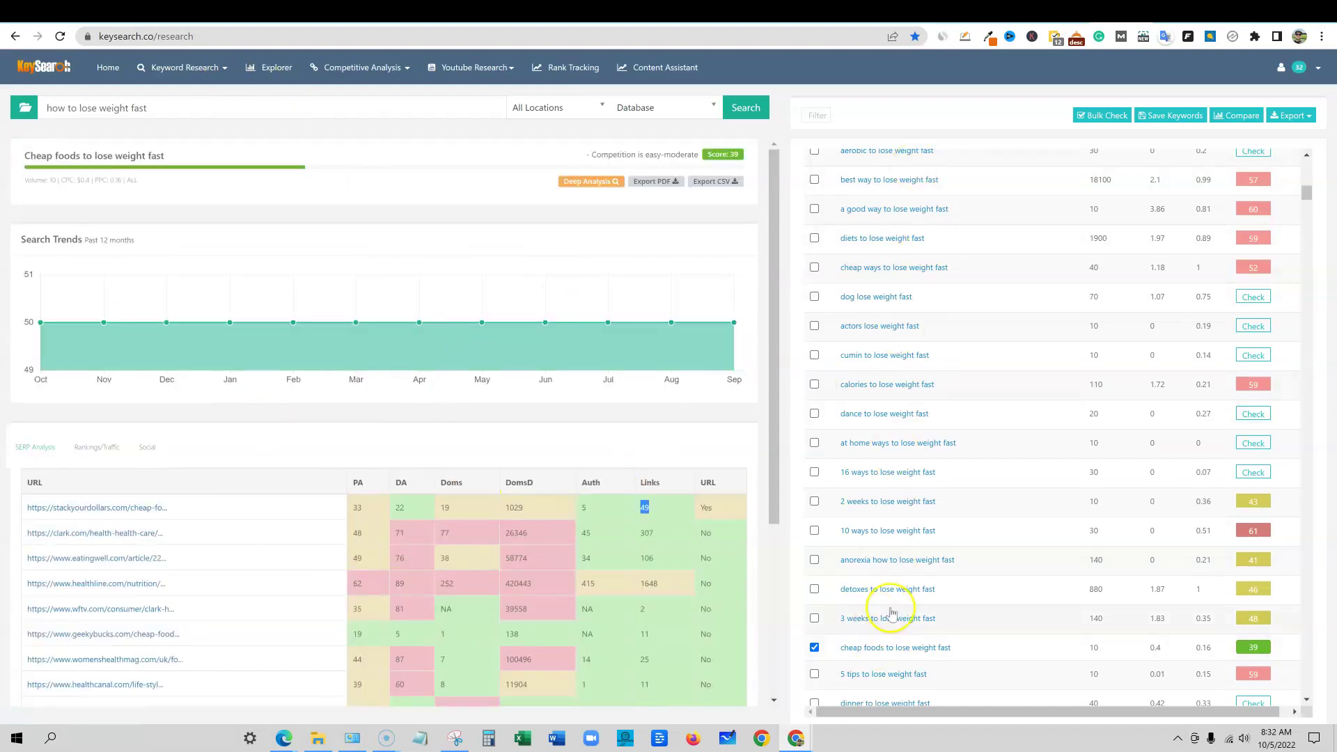
{"action": "scroll", "coordinate": [888, 624], "scroll_direction": "up", "scroll_amount": 5}
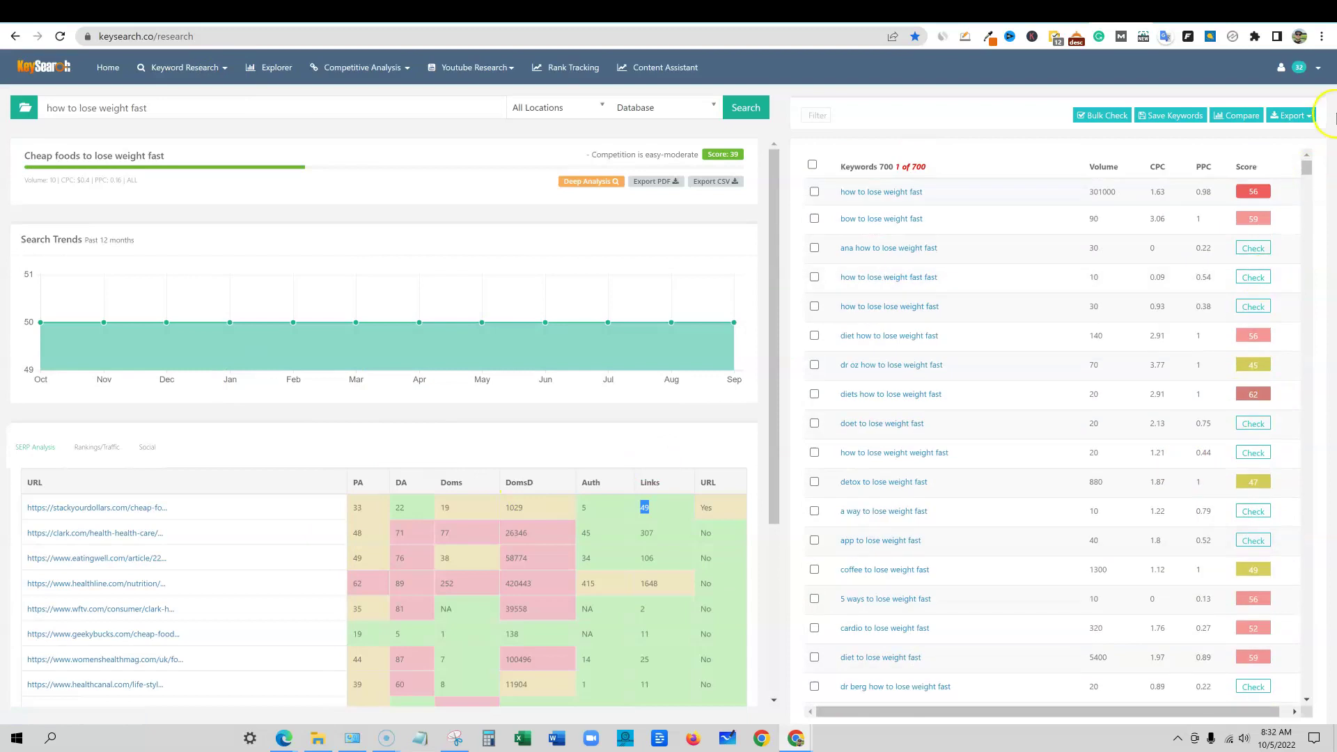
{"action": "mouse_move", "coordinate": [1306, 169]}
{"action": "left_mouse_down"}
{"action": "mouse_move", "coordinate": [1280, 704]}
{"action": "mouse_move", "coordinate": [1304, 636]}
{"action": "mouse_move", "coordinate": [1307, 166]}
{"action": "left_mouse_up"}
Step: Search the Database keyword source for the broader term "lose weight"
{"action": "triple_click", "coordinate": [40, 98]}
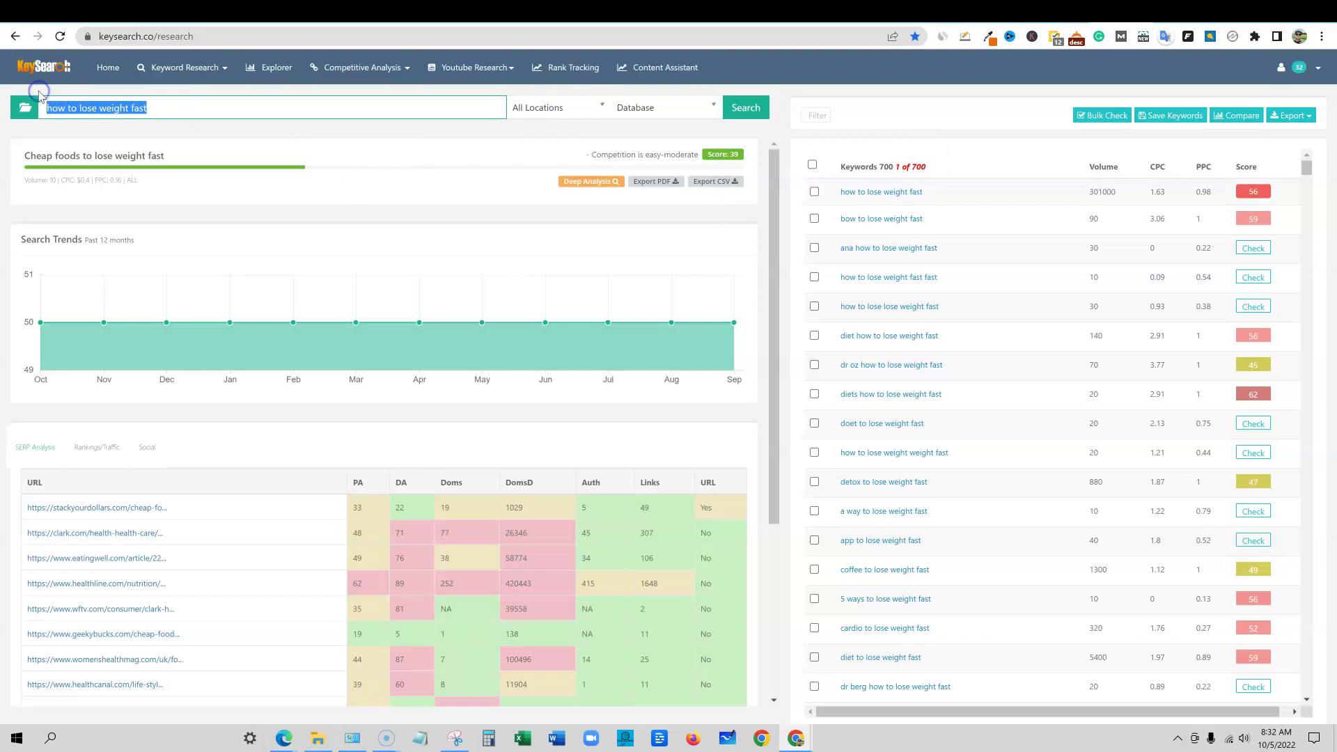
{"action": "type", "text": "lose weight"}
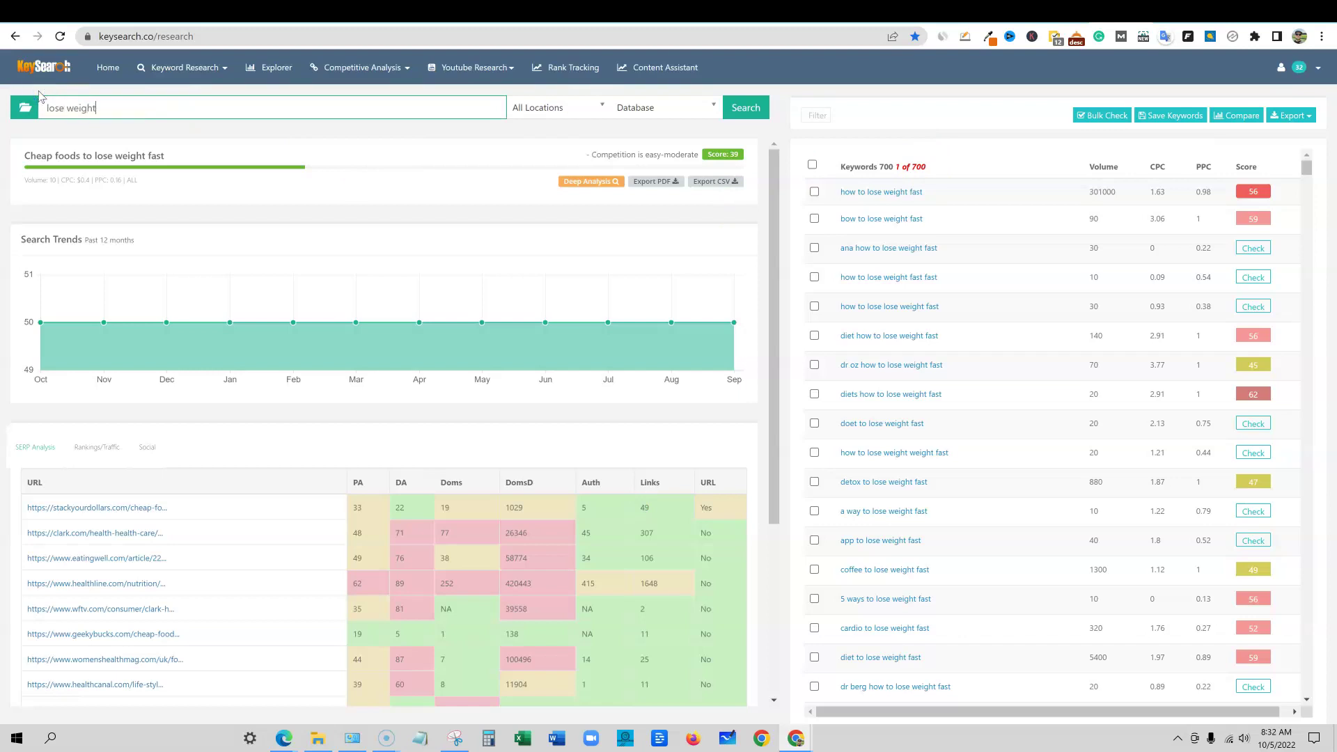
{"action": "left_click", "coordinate": [745, 107]}
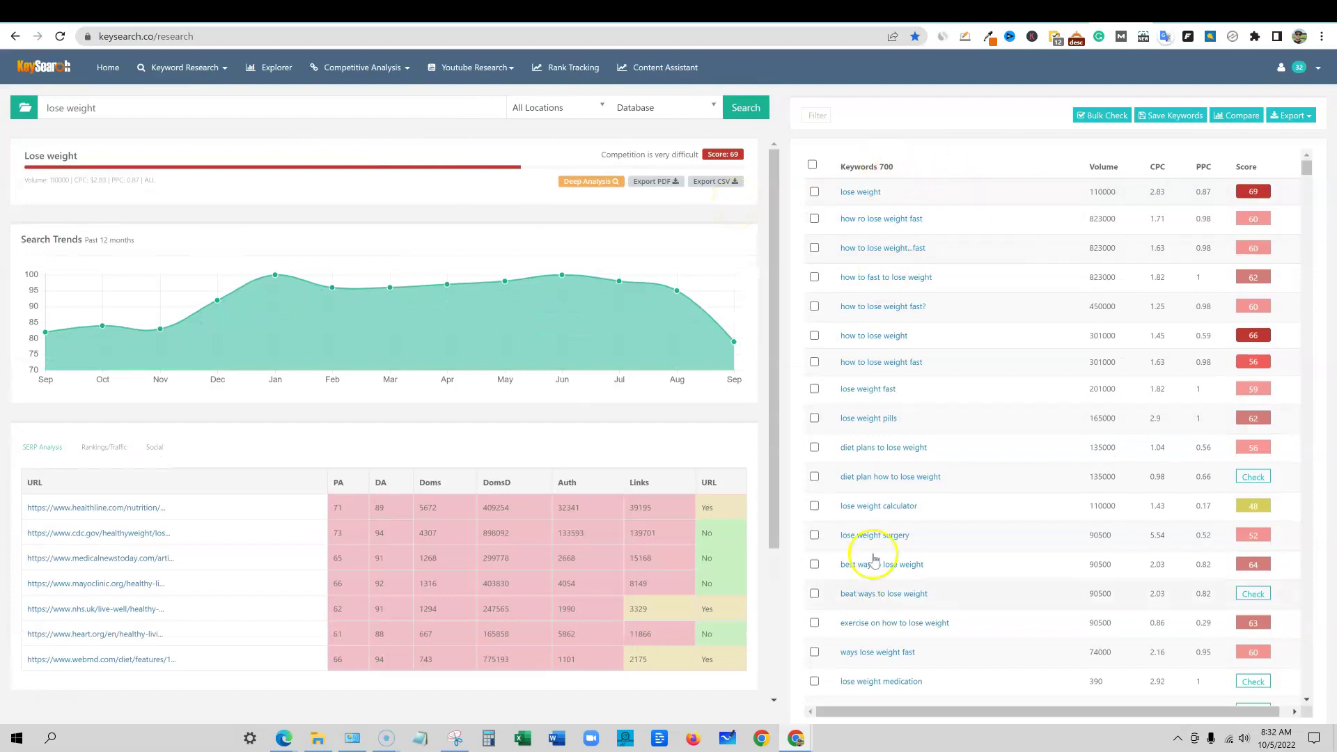
Step: Check the account's remaining credits
{"action": "left_click", "coordinate": [1299, 67]}
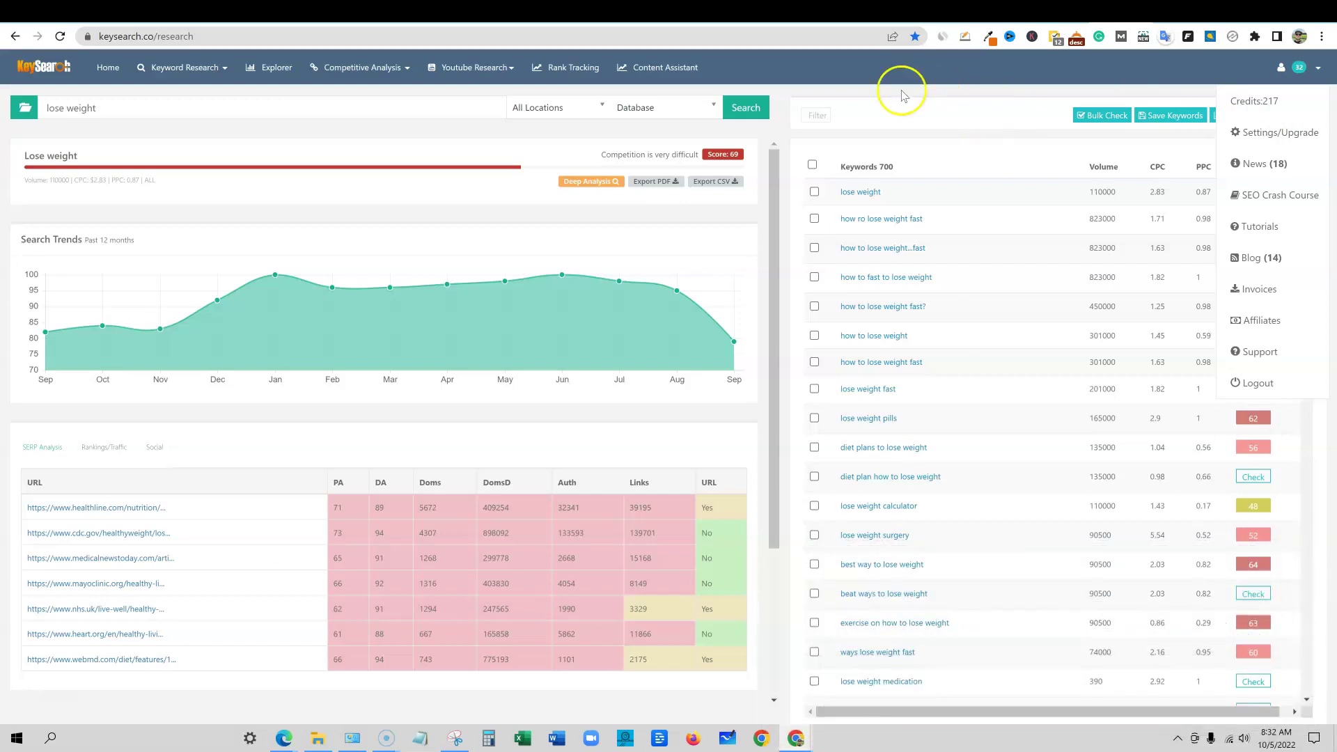
{"action": "left_click", "coordinate": [862, 92]}
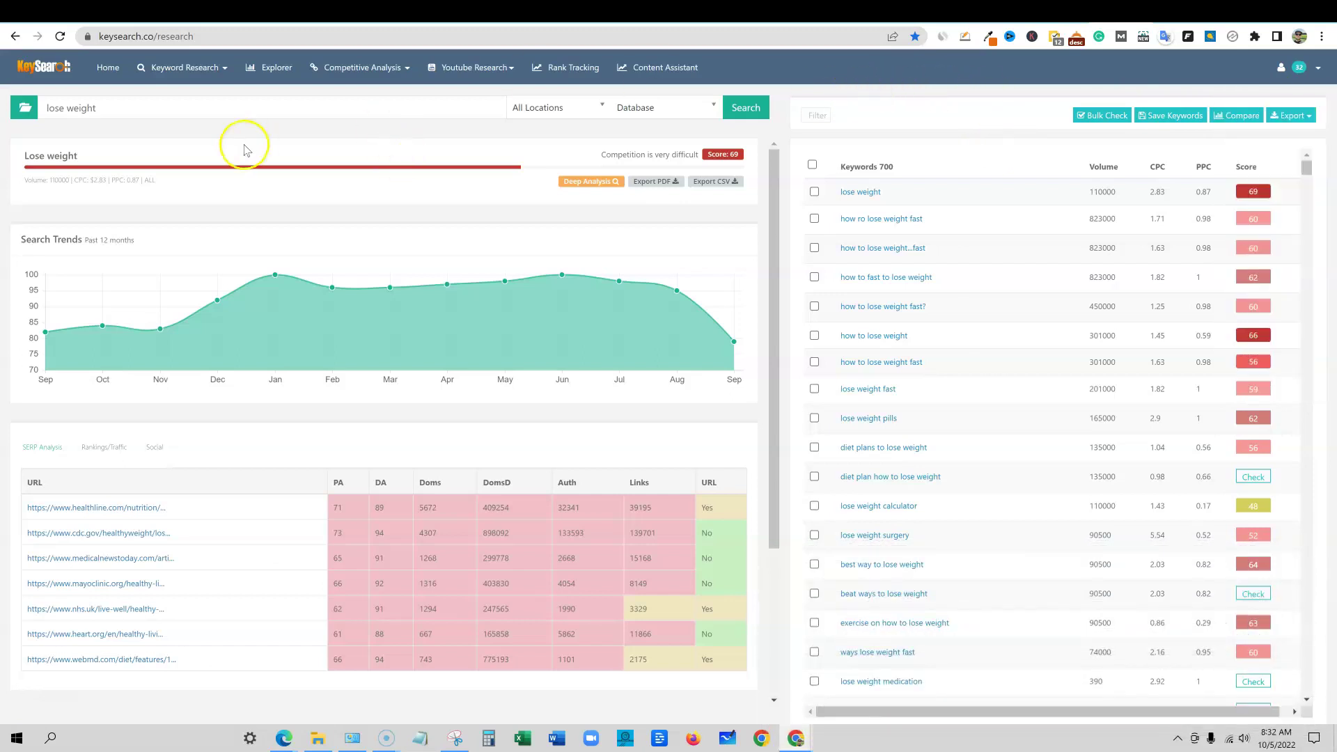
Step: Search "lose weight" again with Google Suggest as the source and sort the keywords by score, lowest first
{"action": "left_click", "coordinate": [712, 104]}
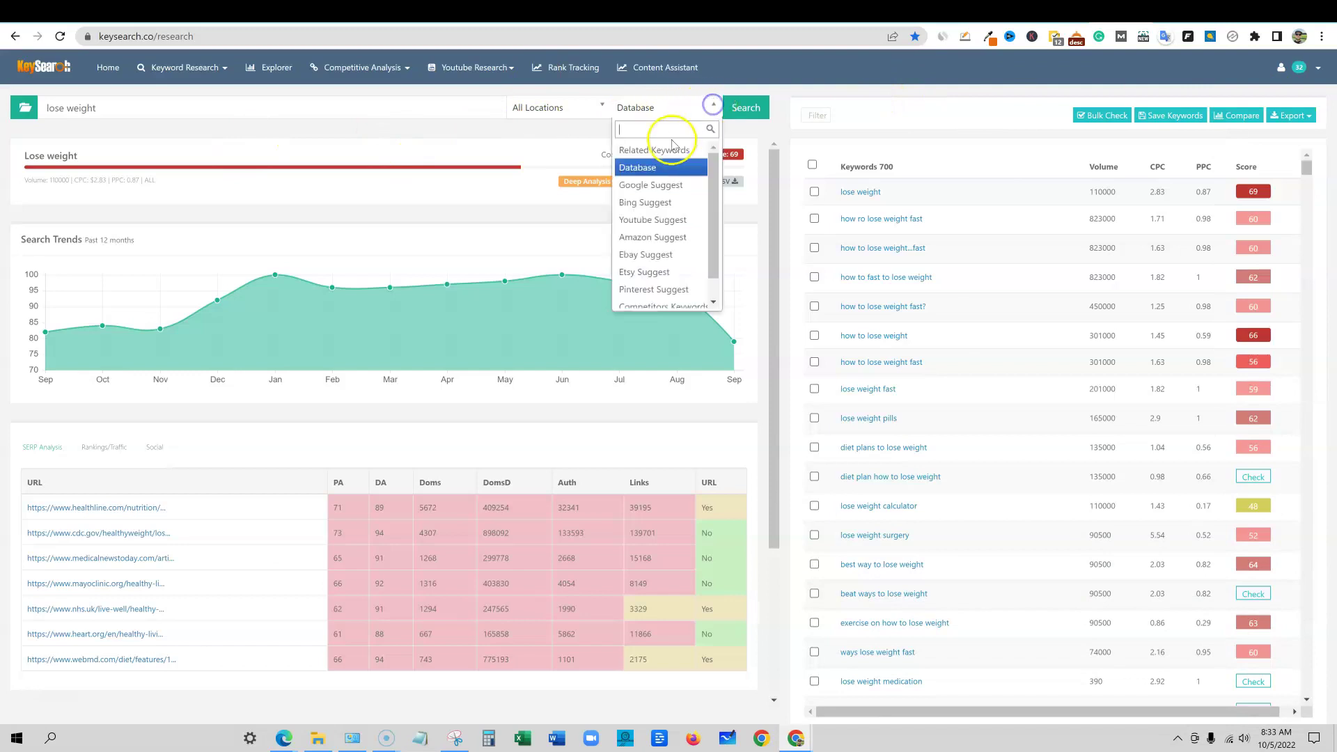
{"action": "left_click", "coordinate": [661, 186]}
{"action": "left_click", "coordinate": [742, 108]}
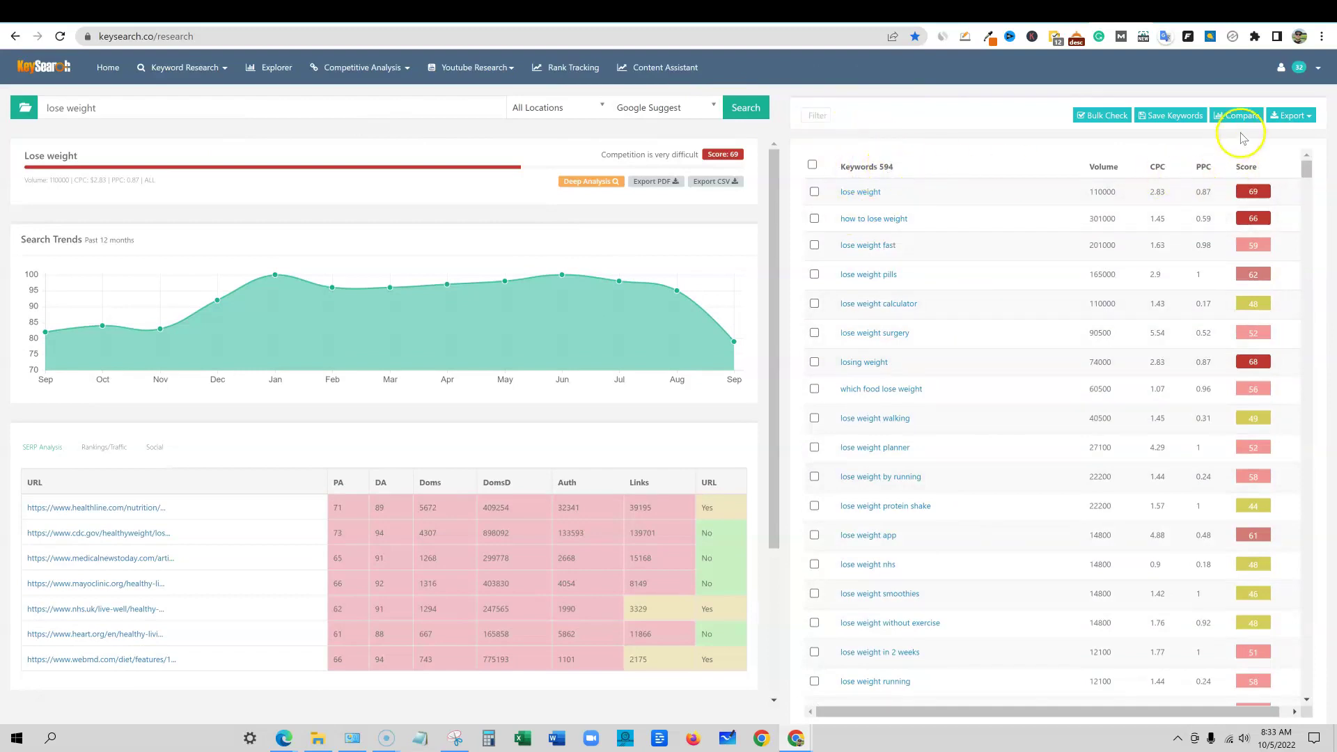
{"action": "left_click", "coordinate": [1247, 170]}
{"action": "left_click", "coordinate": [1248, 169]}
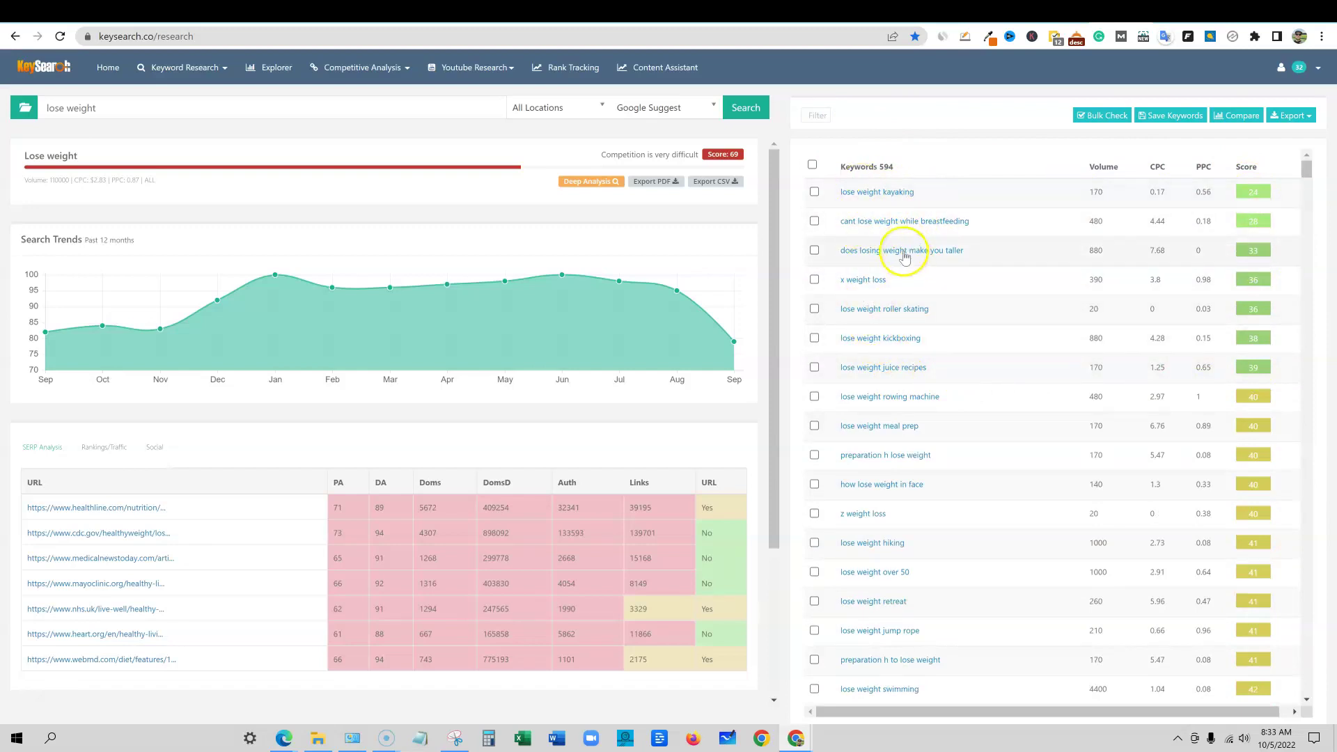
Step: Analyze the entire domain loseweightreport.com in the Explorer
{"action": "left_click", "coordinate": [225, 72]}
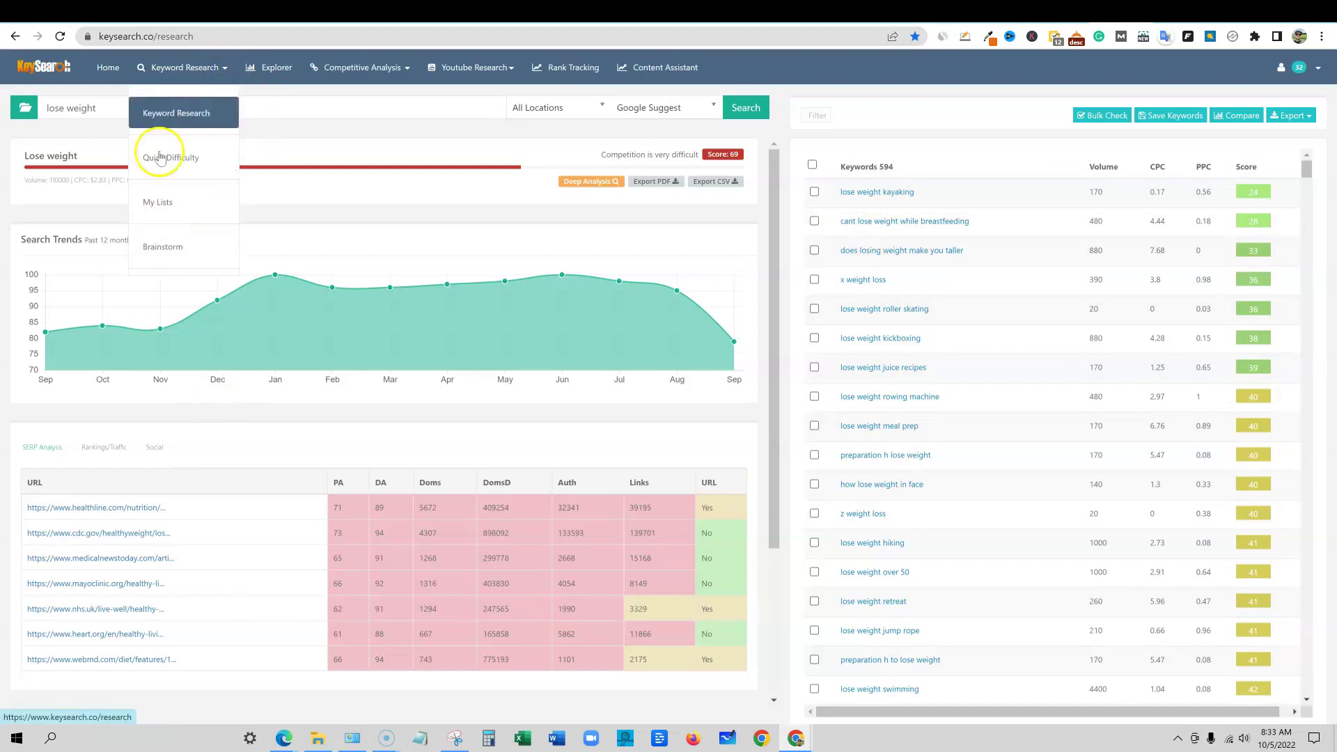
{"action": "left_click", "coordinate": [277, 70]}
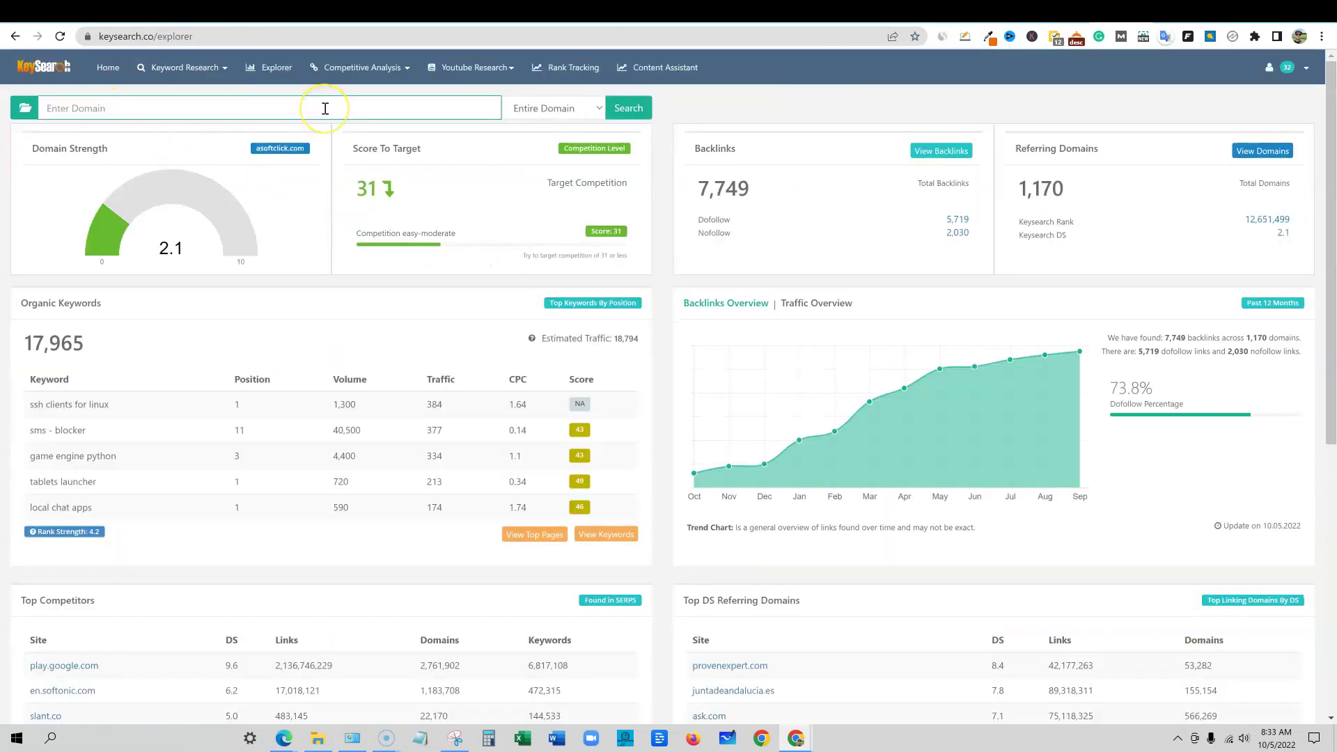
{"action": "type", "text": "loseweightreport.com"}
{"action": "left_click", "coordinate": [623, 109]}
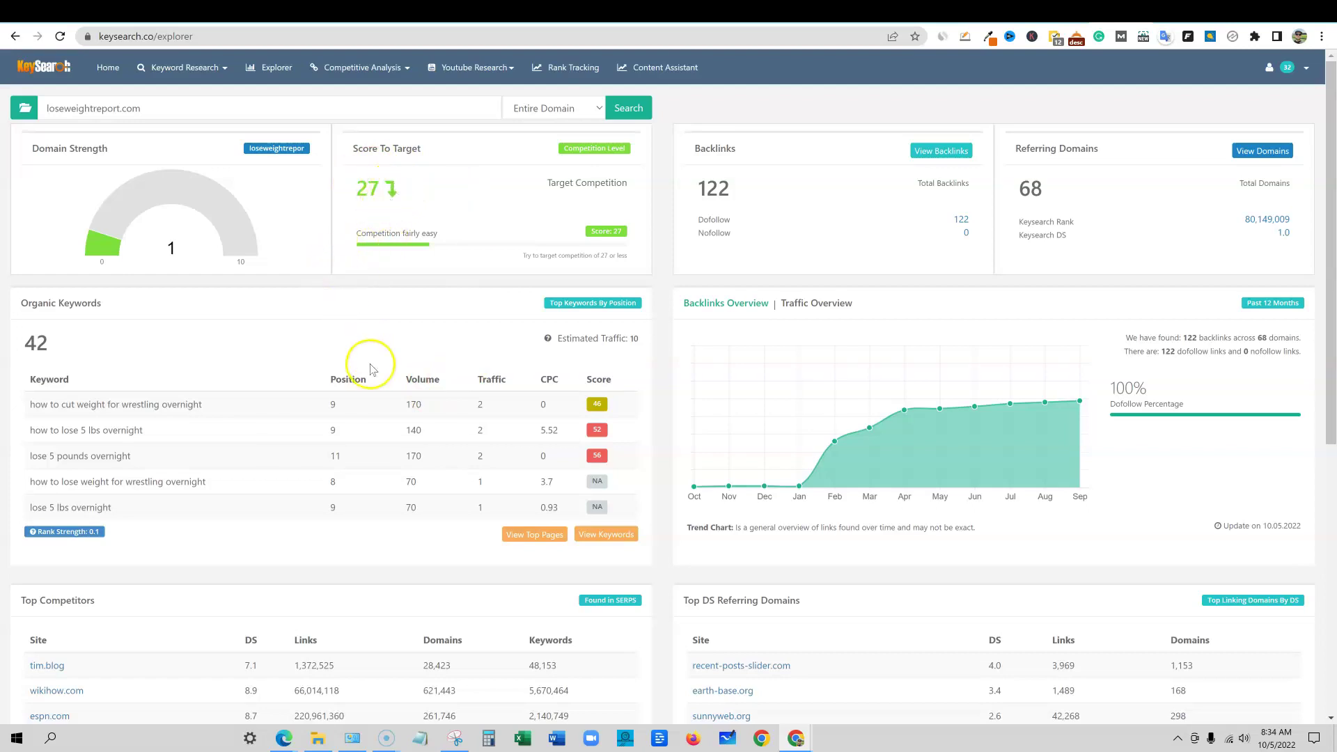
Step: Examine the domain report's top competitors, referring domains, ranking distribution and top anchors
{"action": "scroll", "coordinate": [365, 369], "scroll_direction": "down", "scroll_amount": 4}
{"action": "scroll", "coordinate": [232, 394], "scroll_direction": "down", "scroll_amount": 1}
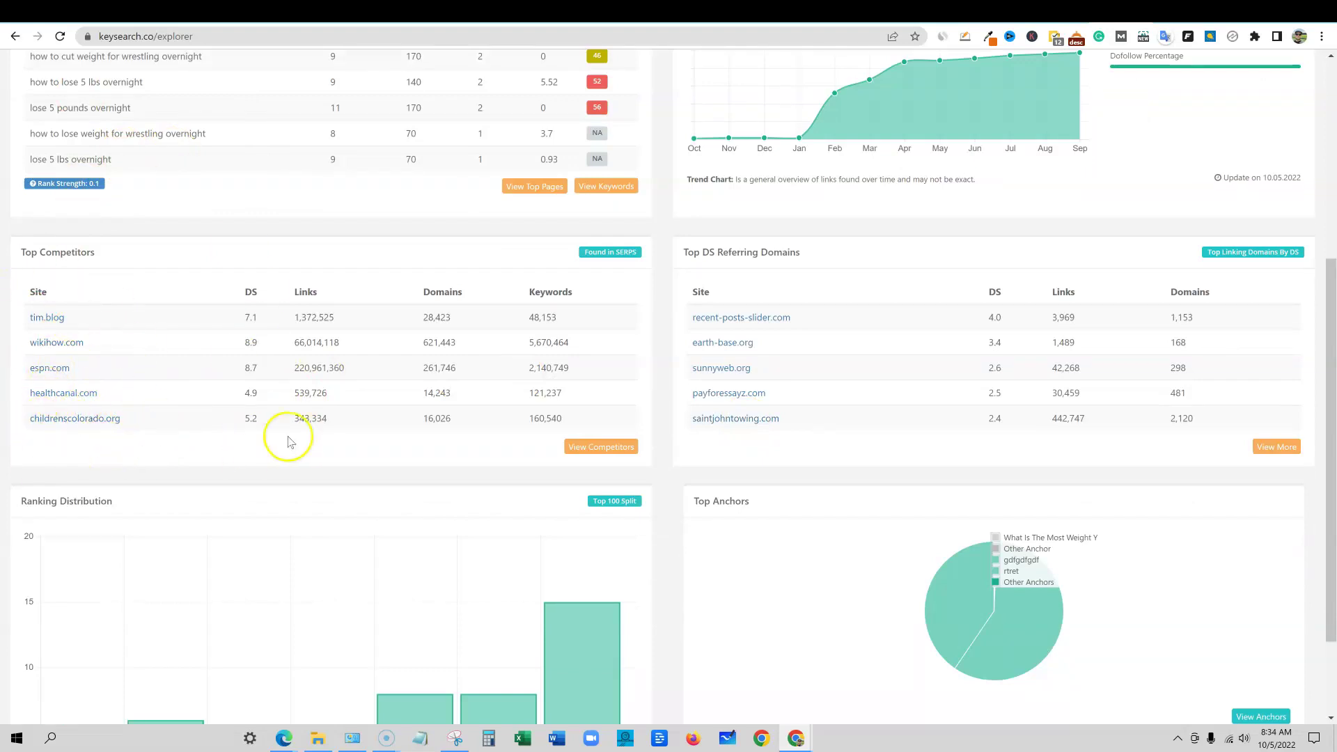
{"action": "scroll", "coordinate": [763, 485], "scroll_direction": "down", "scroll_amount": 2}
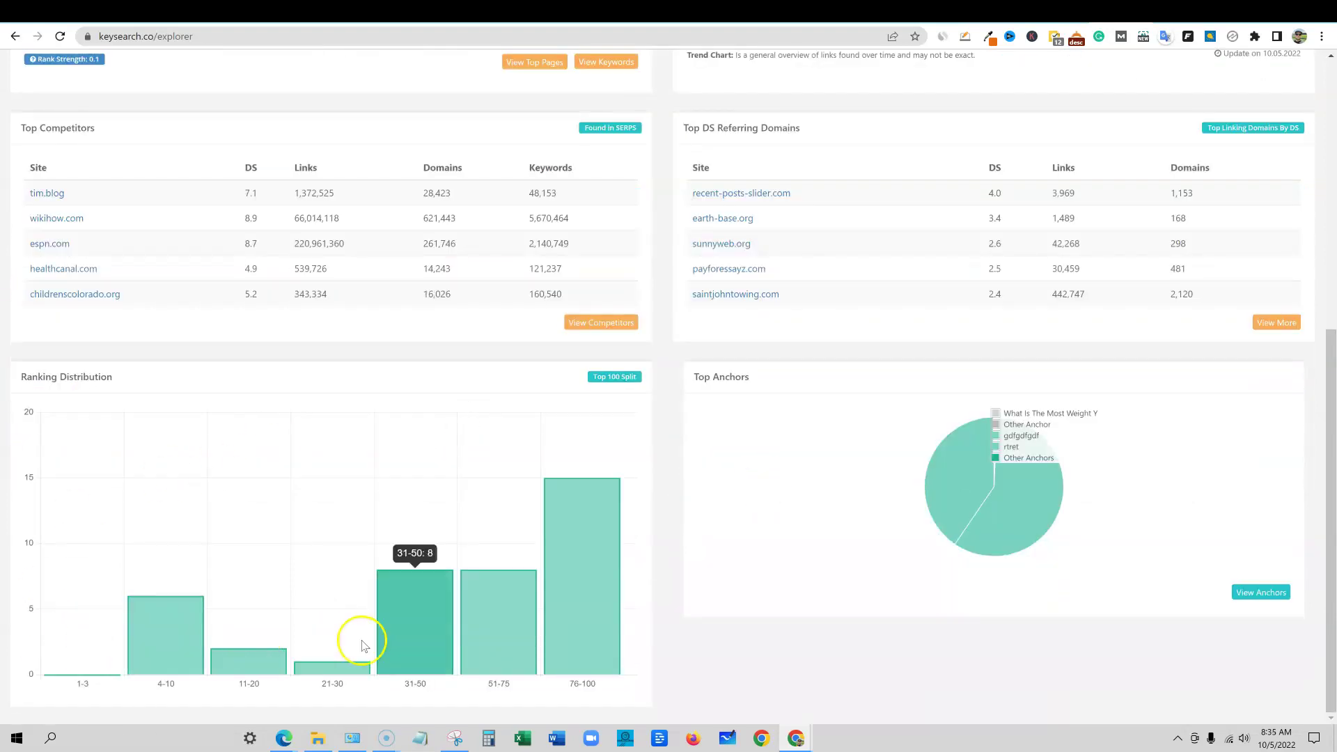
{"action": "mouse_move", "coordinate": [576, 622]}
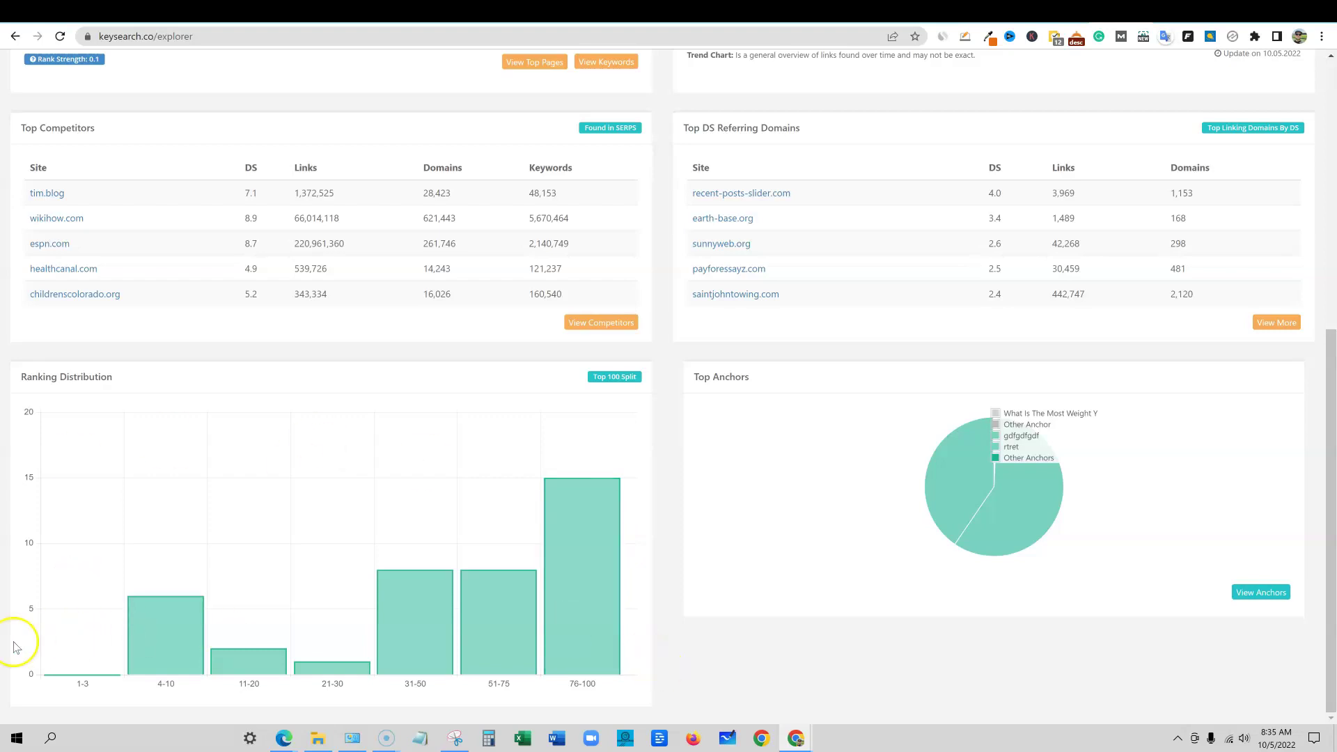
{"action": "scroll", "coordinate": [782, 548], "scroll_direction": "up", "scroll_amount": 3}
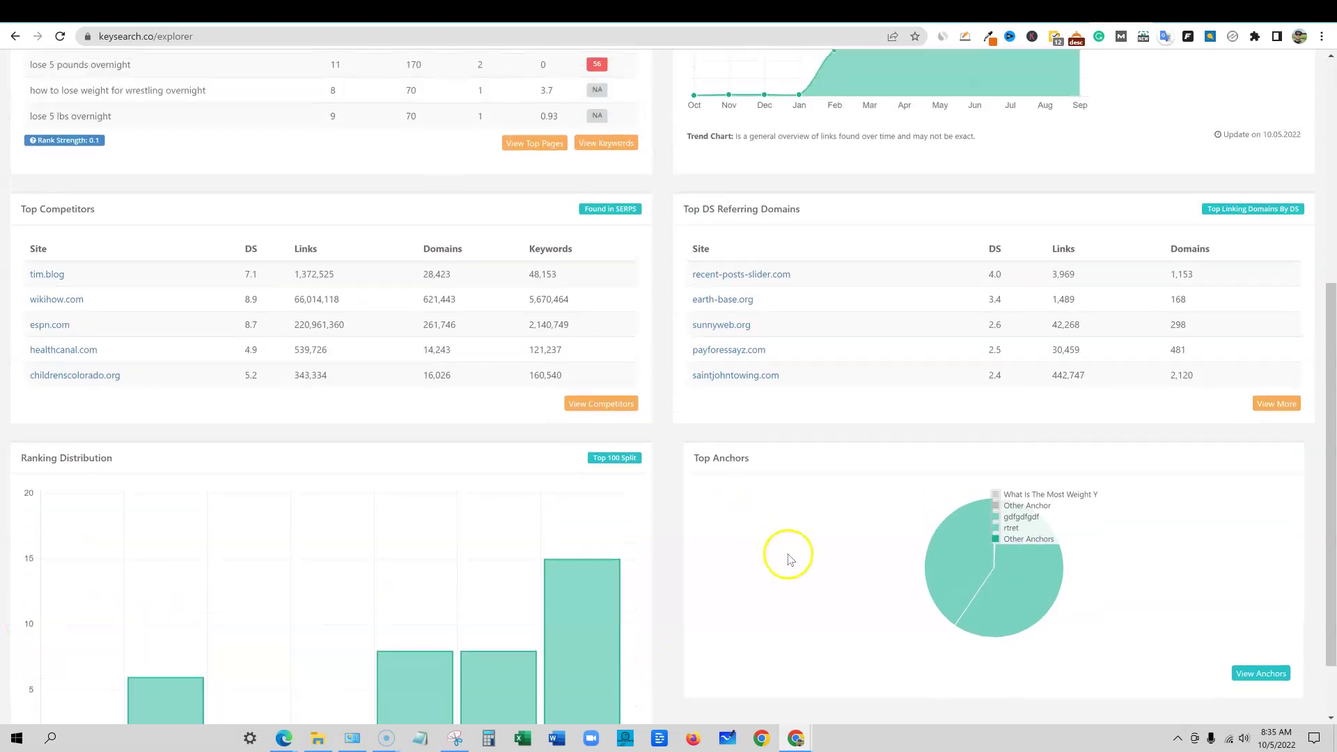
{"action": "scroll", "coordinate": [655, 418], "scroll_direction": "up", "scroll_amount": 5}
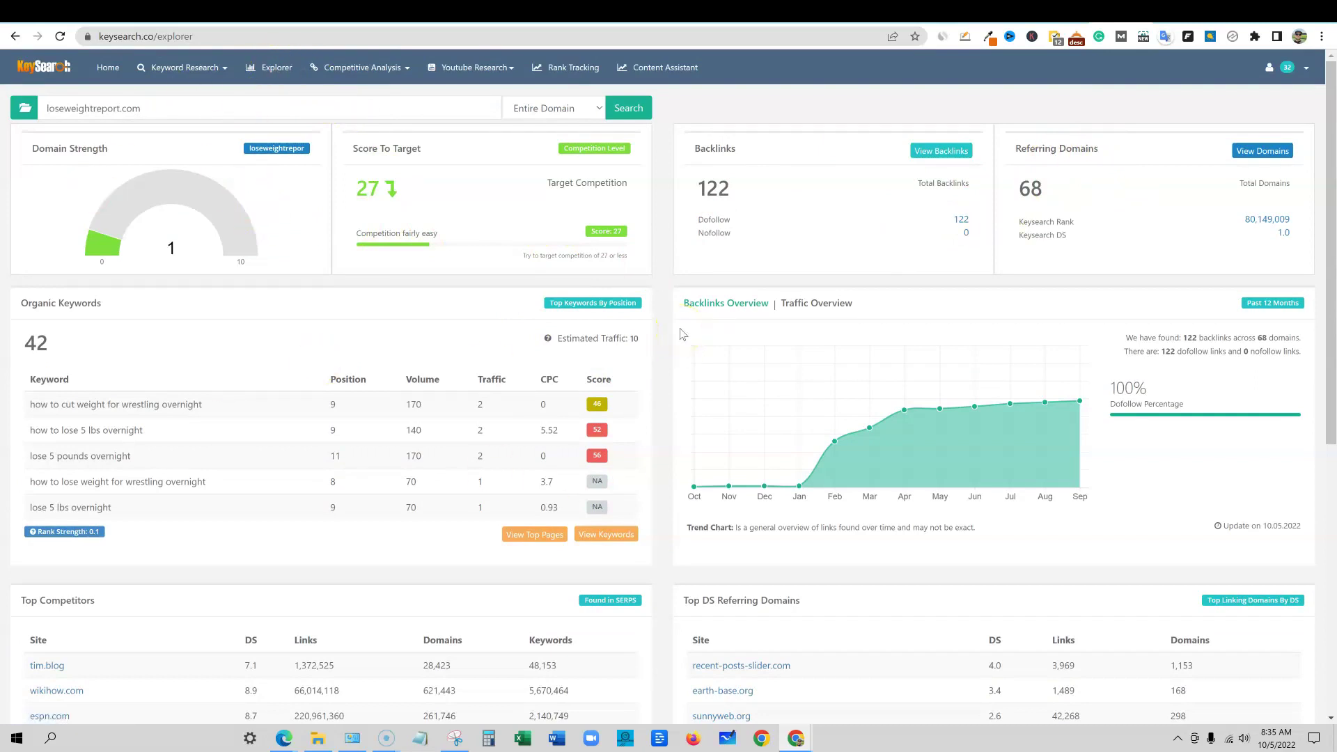
Step: View the domain's organic top pages, and open its organic keywords overview
{"action": "left_click", "coordinate": [535, 536]}
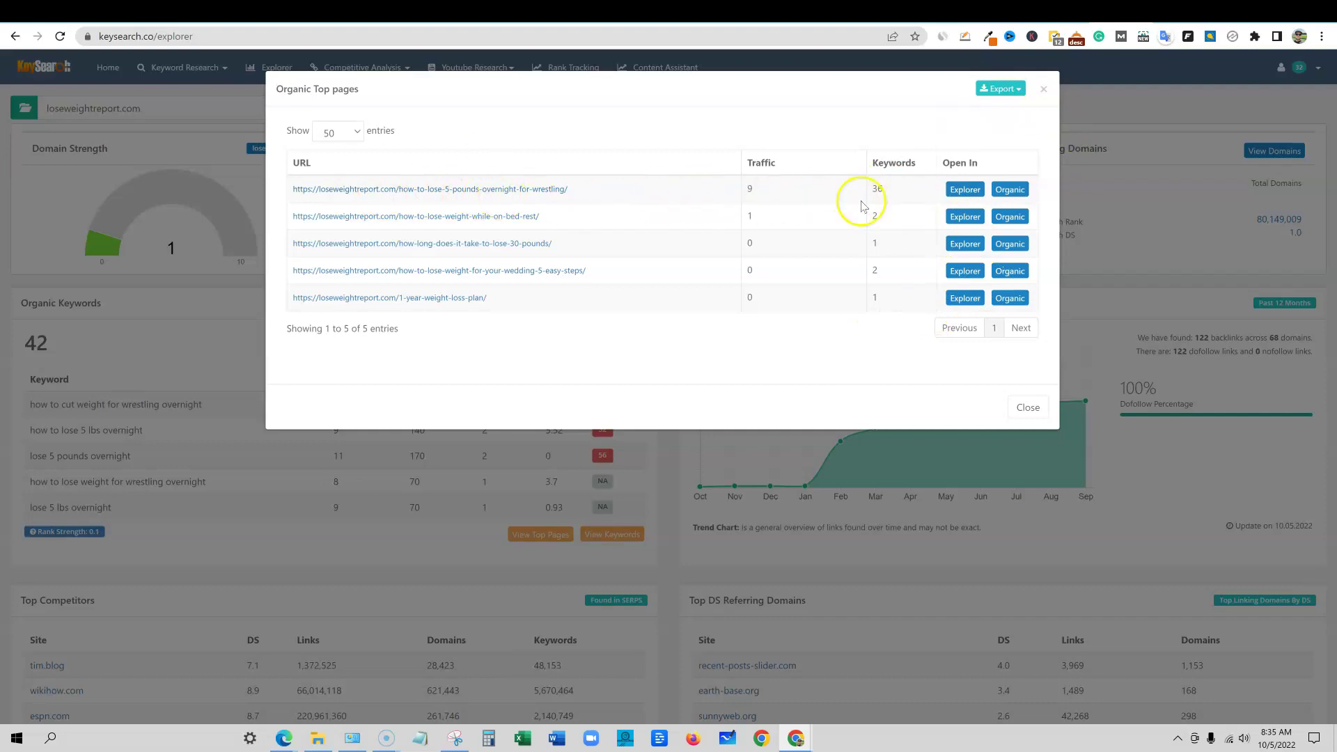
{"action": "left_click", "coordinate": [1044, 89]}
{"action": "left_click", "coordinate": [600, 535]}
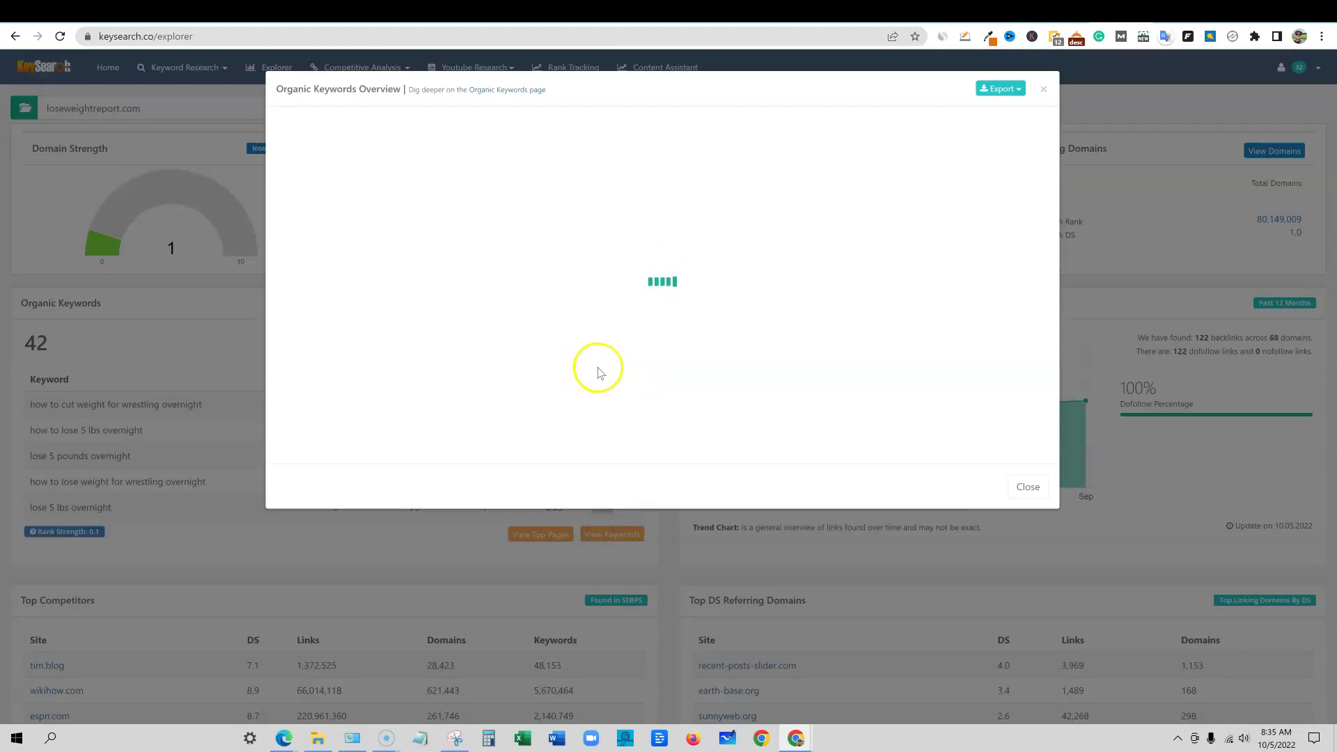
Step: Examine the organic keywords overview for loseweightreport.com, close it, and view the monthly backlinks trend
{"action": "scroll", "coordinate": [578, 397], "scroll_direction": "down", "scroll_amount": 10}
{"action": "scroll", "coordinate": [597, 442], "scroll_direction": "up", "scroll_amount": 10}
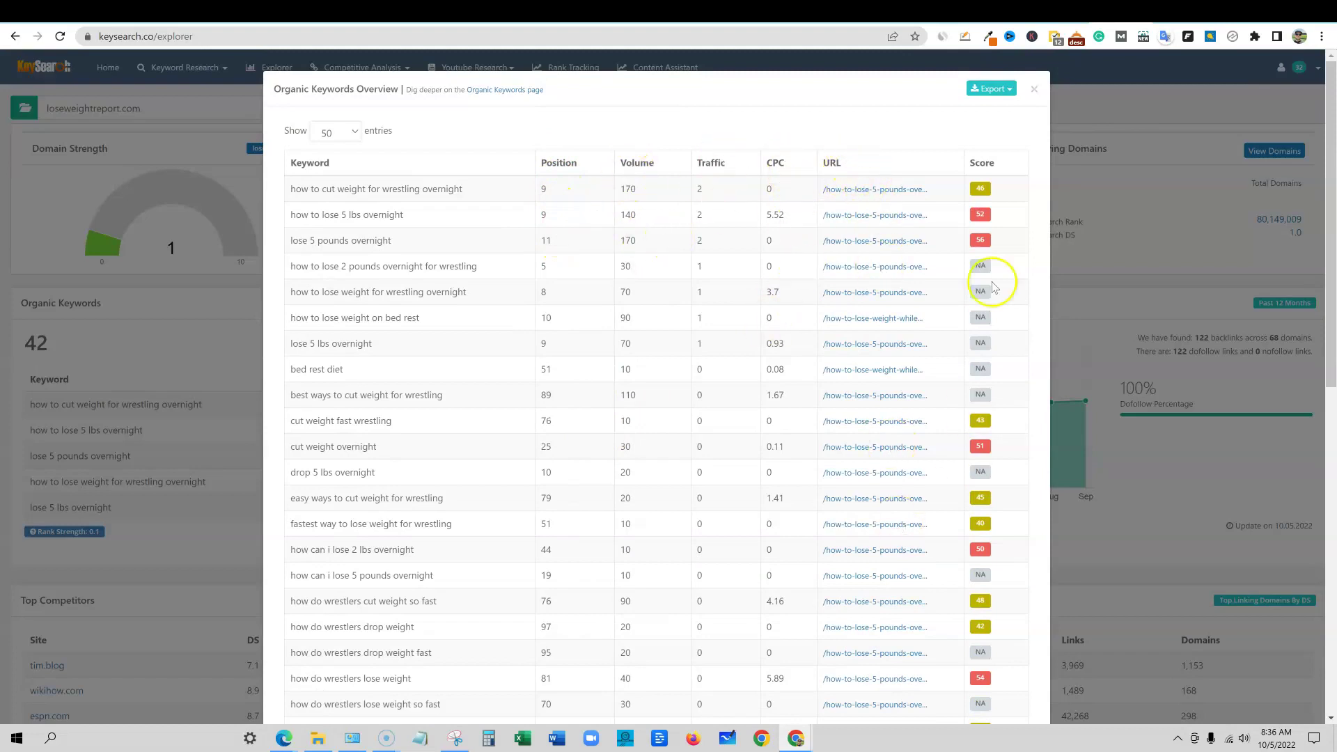
{"action": "scroll", "coordinate": [1000, 551], "scroll_direction": "down", "scroll_amount": 4}
{"action": "scroll", "coordinate": [1010, 687], "scroll_direction": "up", "scroll_amount": 5}
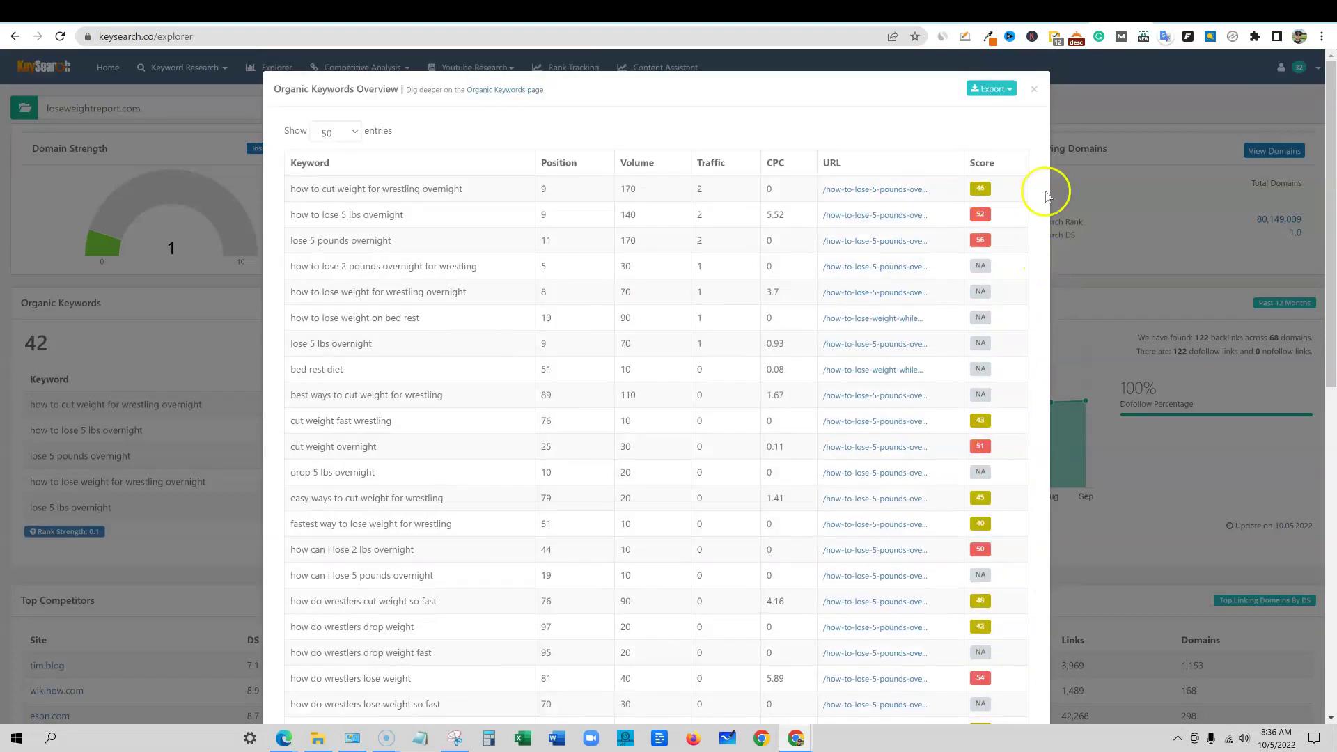
{"action": "left_click", "coordinate": [1034, 88]}
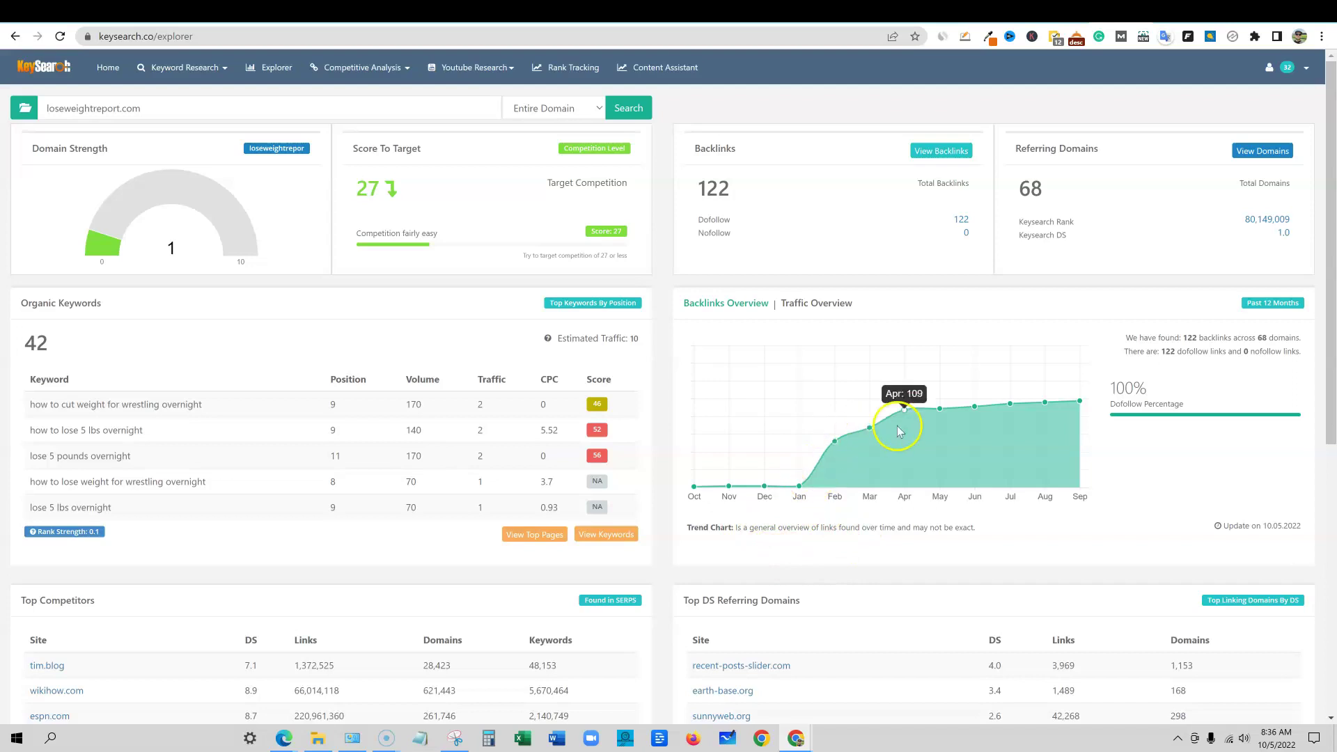
{"action": "mouse_move", "coordinate": [693, 481]}
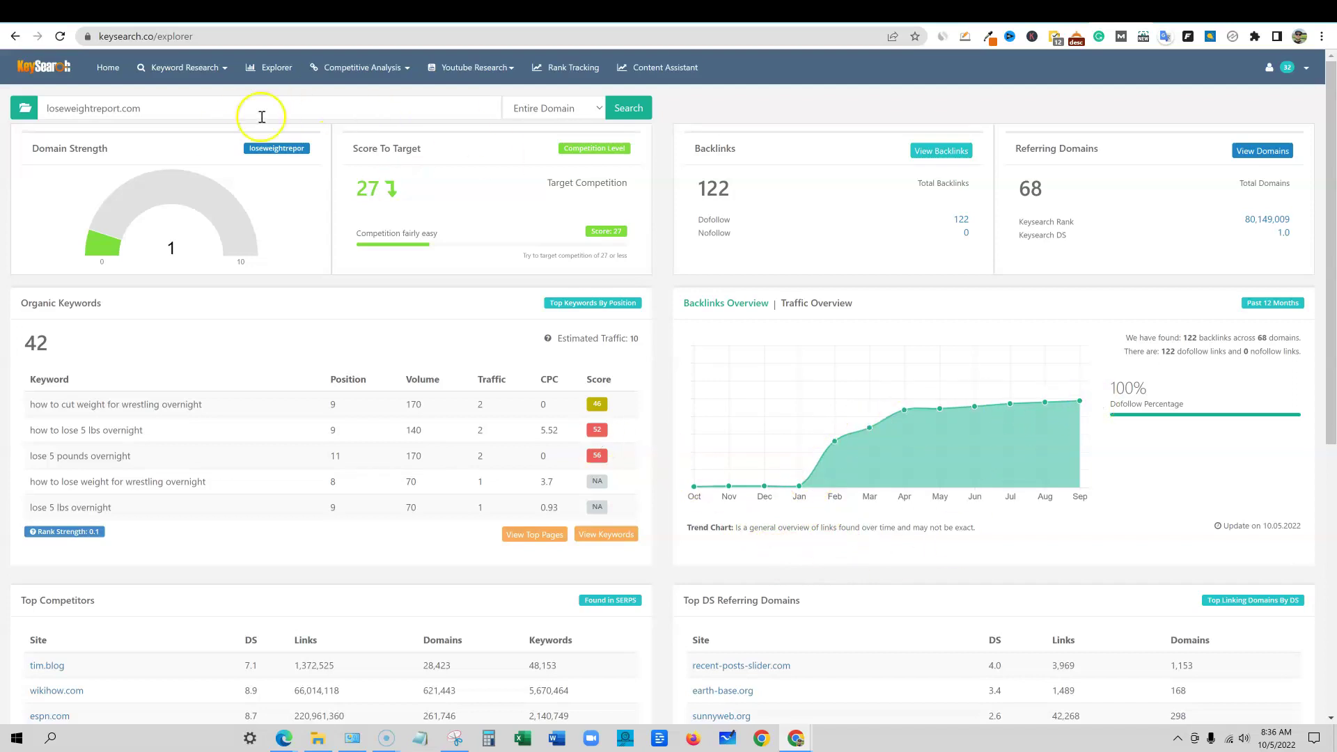
Step: Compare the URL metrics of loseweightreport.com and bleacherreport.com
{"action": "left_click", "coordinate": [408, 68]}
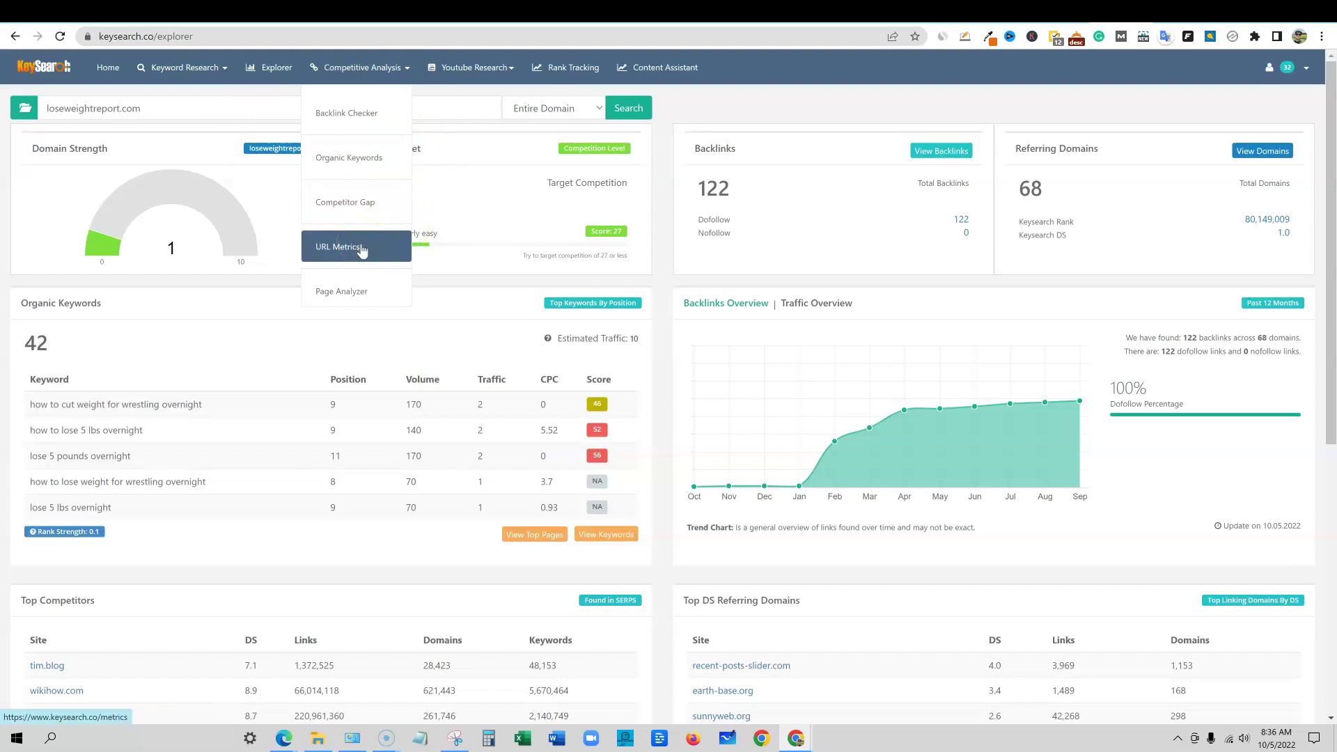
{"action": "left_click", "coordinate": [363, 289]}
{"action": "left_click", "coordinate": [347, 249]}
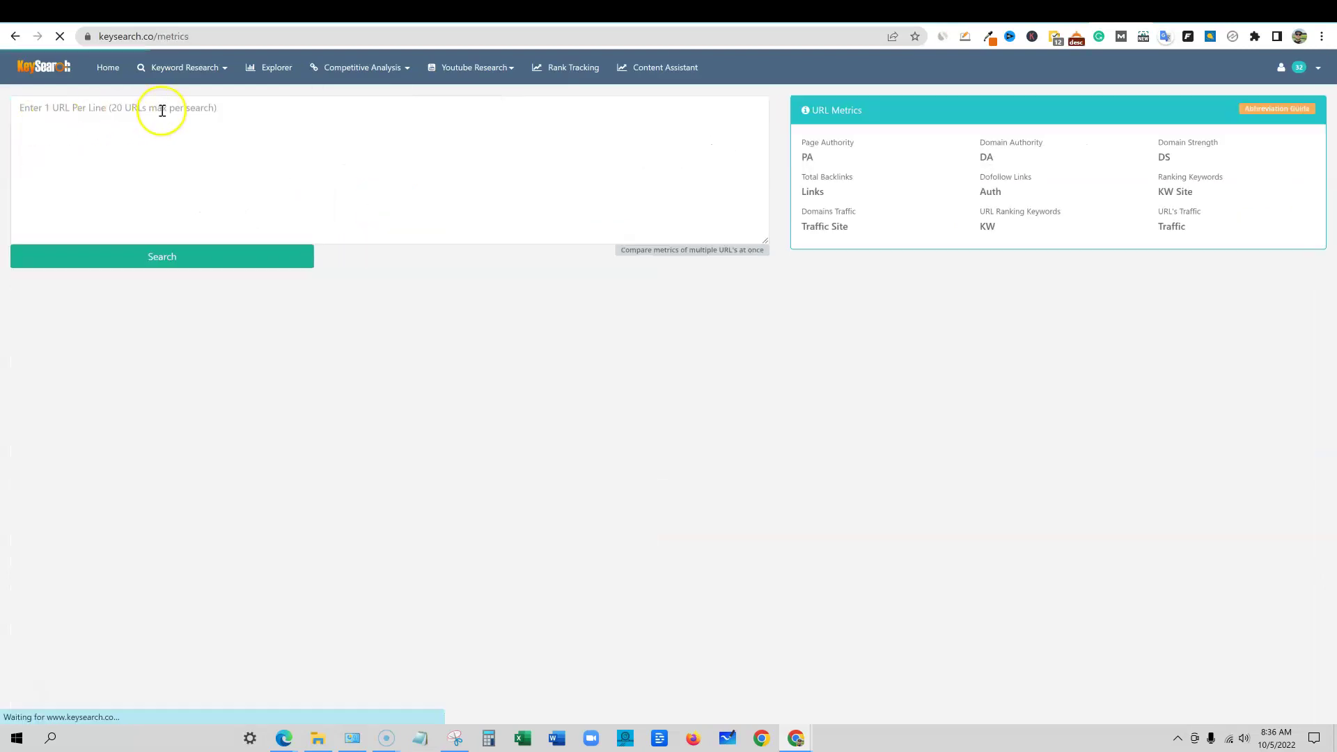
{"action": "left_click", "coordinate": [140, 126]}
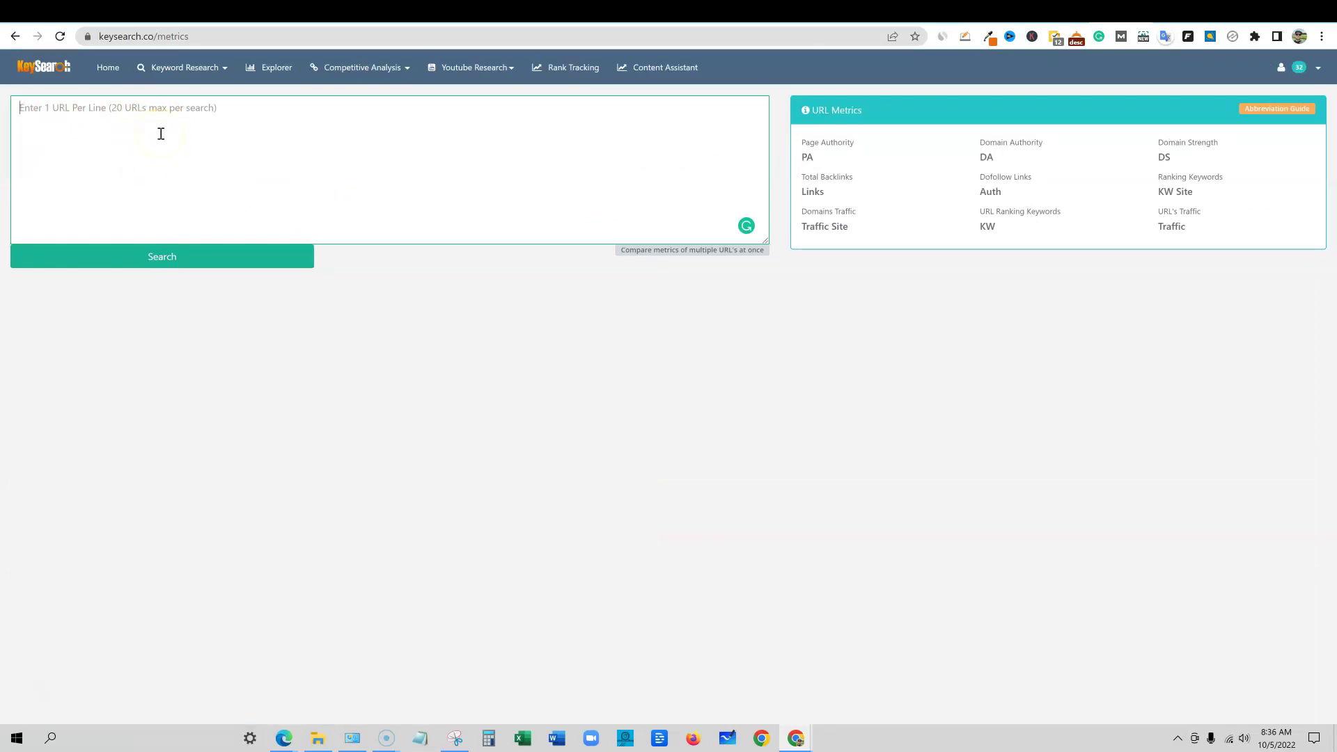
{"action": "type", "text": "loseweightreport.com bleacherreport.com"}
{"action": "left_click", "coordinate": [254, 257]}
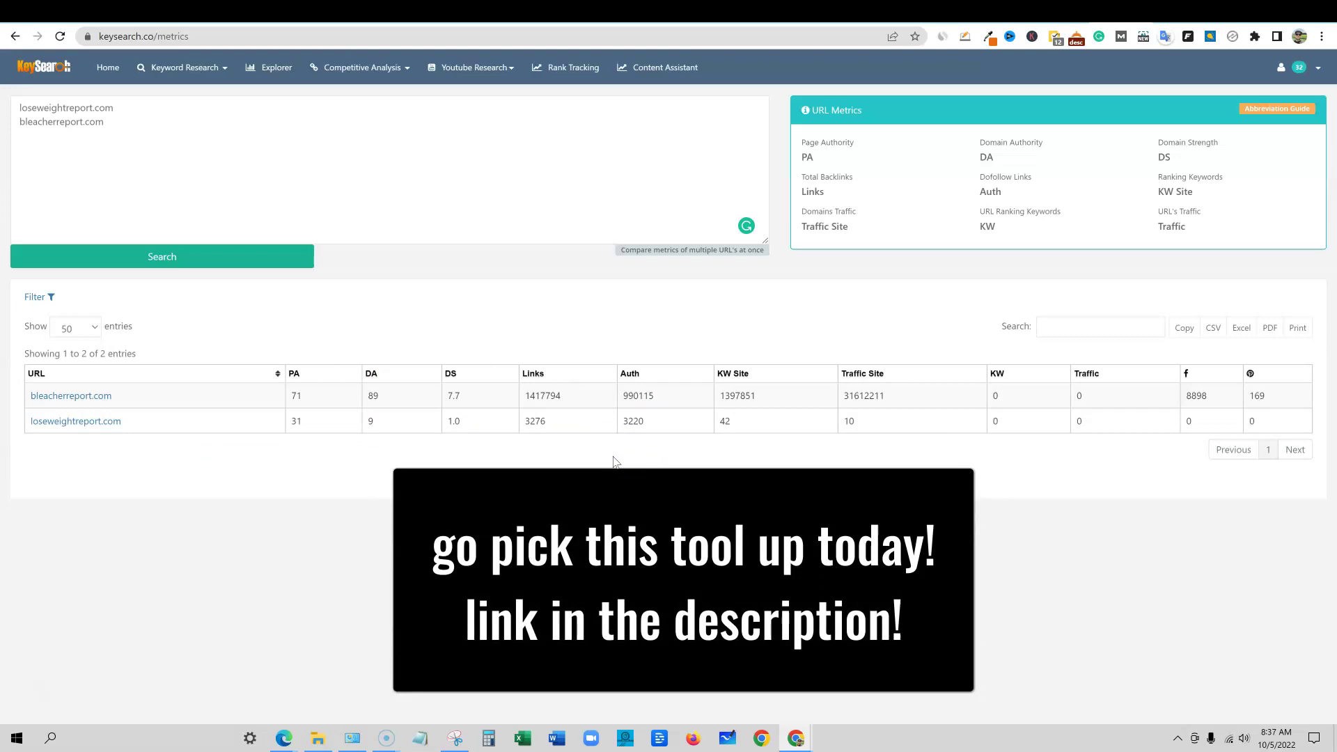
{"action": "left_click", "coordinate": [284, 257]}
{"action": "left_click", "coordinate": [1319, 71]}
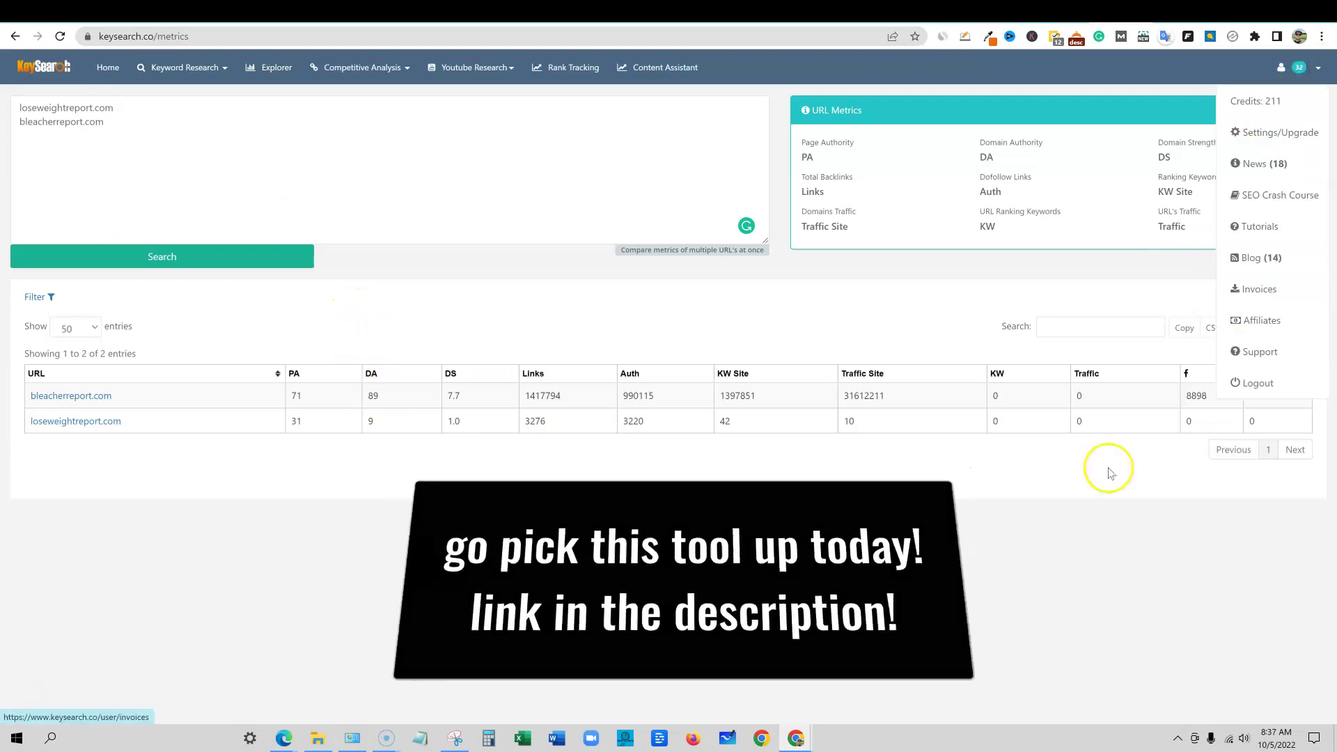
{"action": "left_click", "coordinate": [698, 534]}
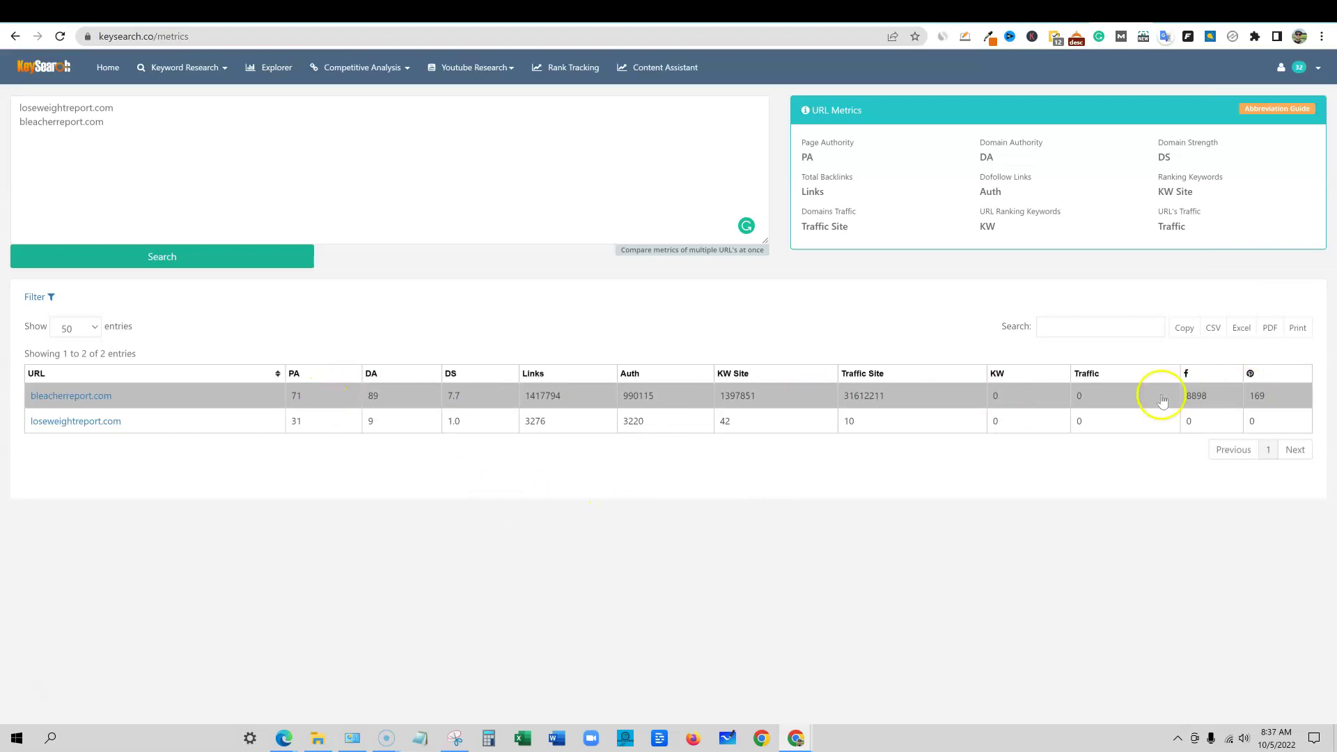
{"action": "left_click", "coordinate": [199, 419]}
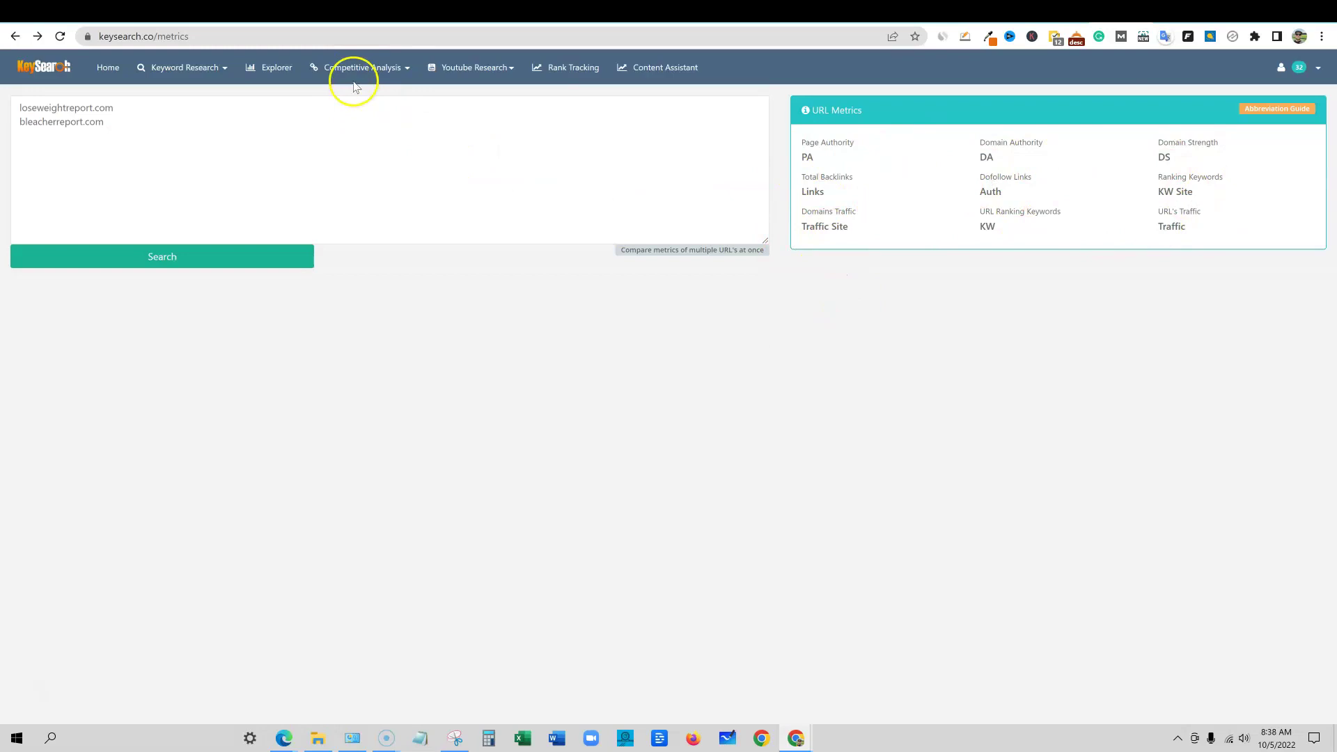
Step: Run a Competitor Gap search for keywords that healthline.com ranks for but loseweightreport.com does not, across both entire domains
{"action": "left_click", "coordinate": [407, 69]}
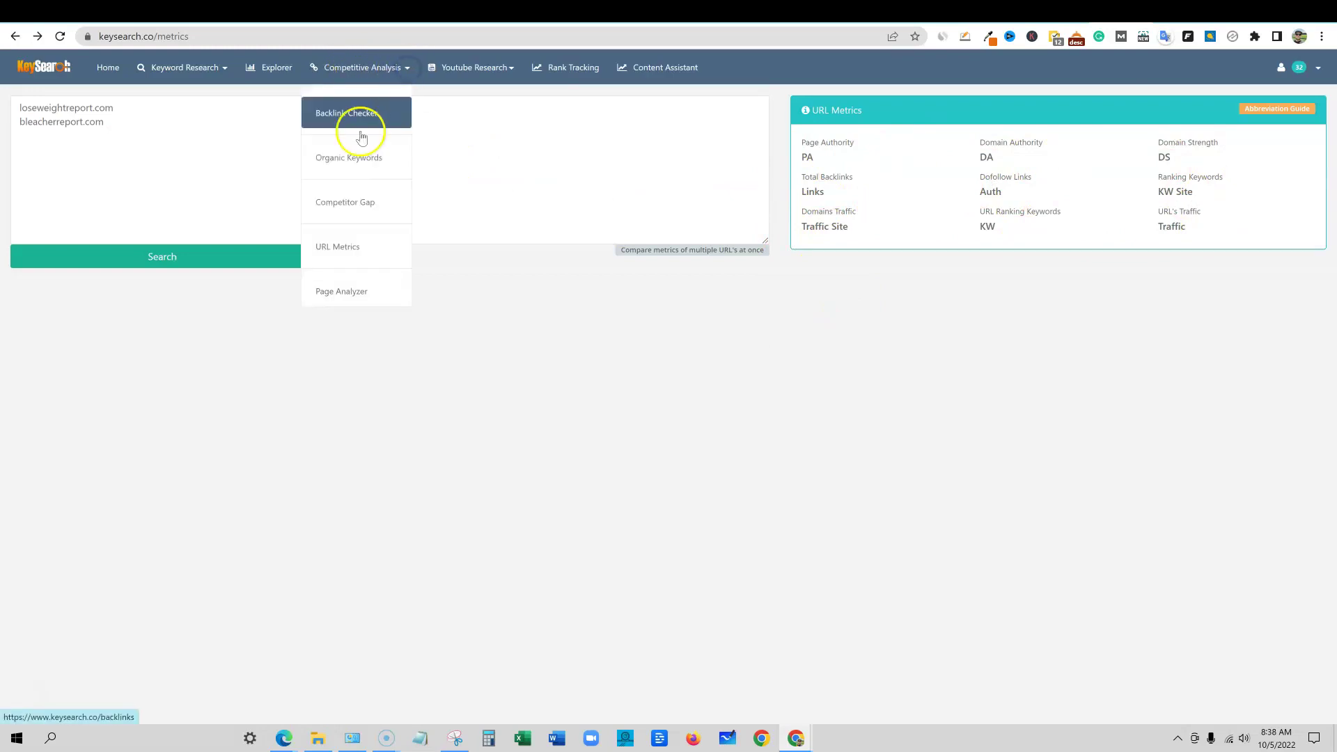
{"action": "left_click", "coordinate": [353, 210]}
{"action": "left_click", "coordinate": [307, 152]}
{"action": "type", "text": "healthline.com"}
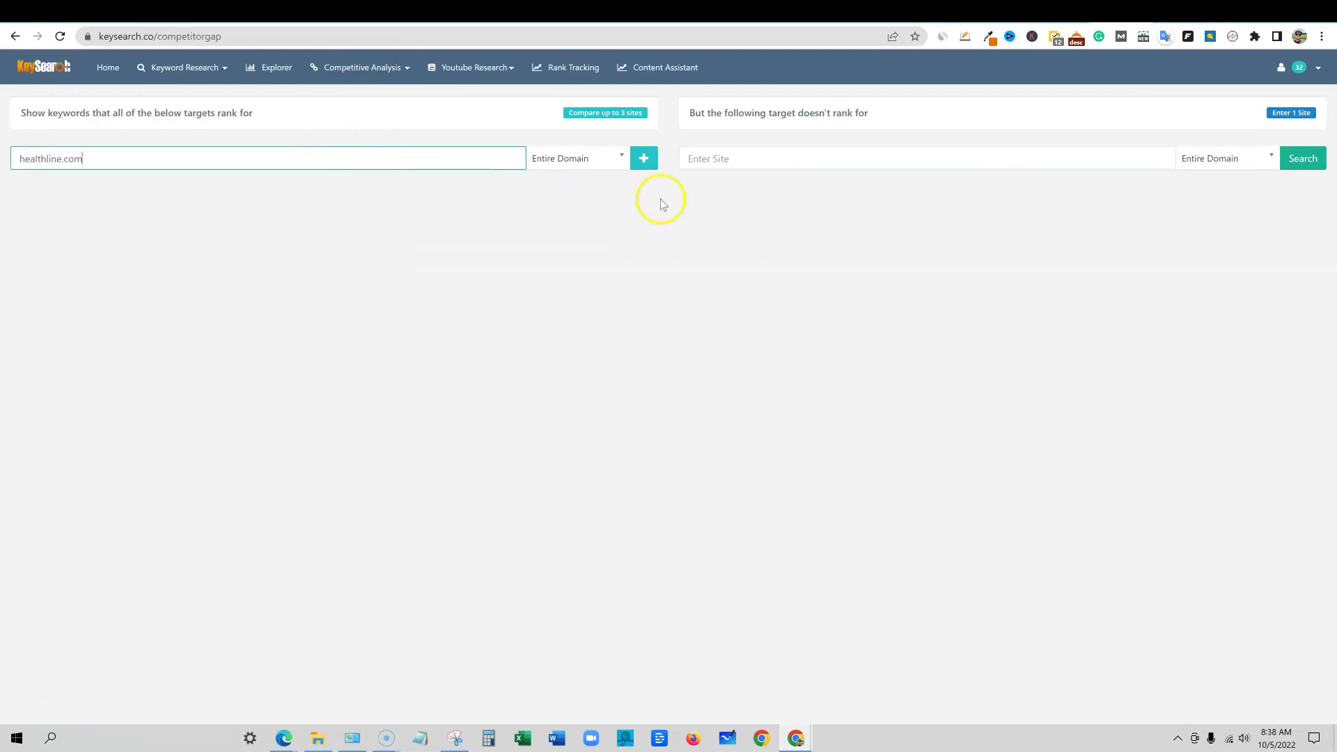
{"action": "left_click", "coordinate": [735, 158]}
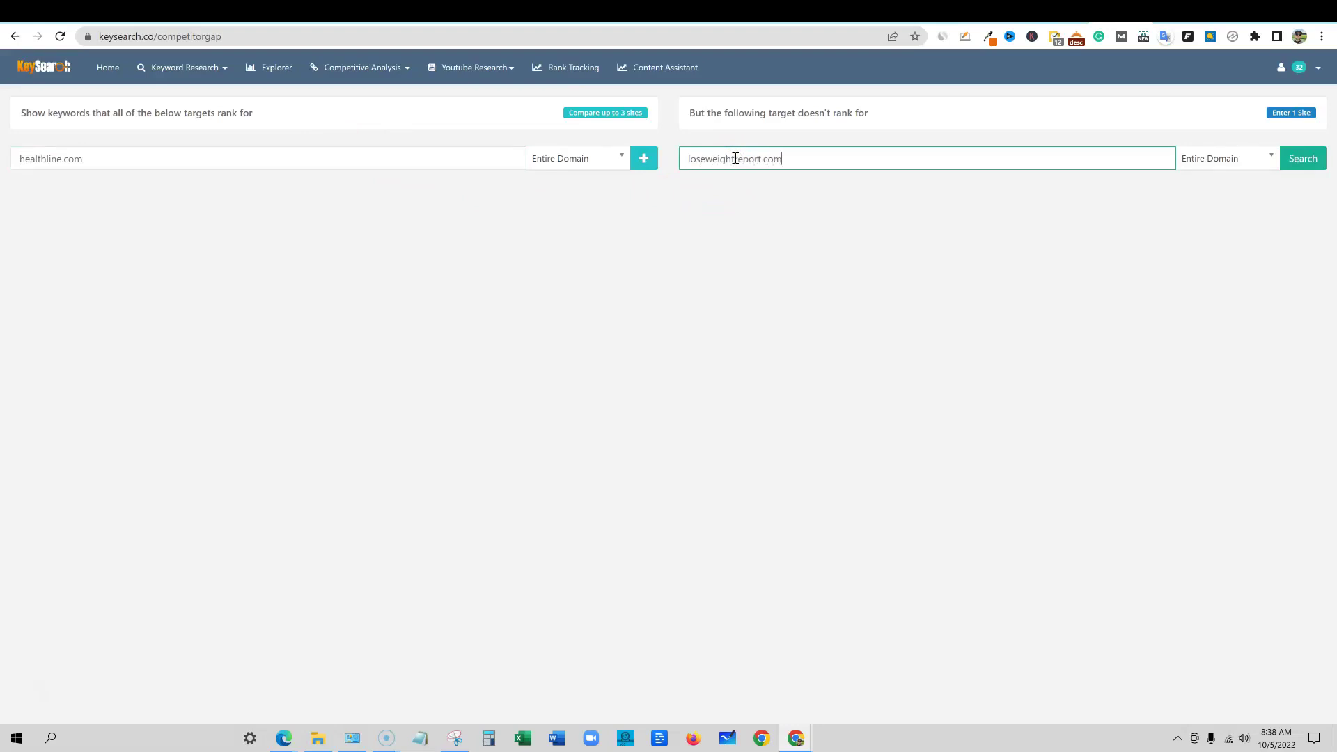
{"action": "left_click", "coordinate": [1303, 159]}
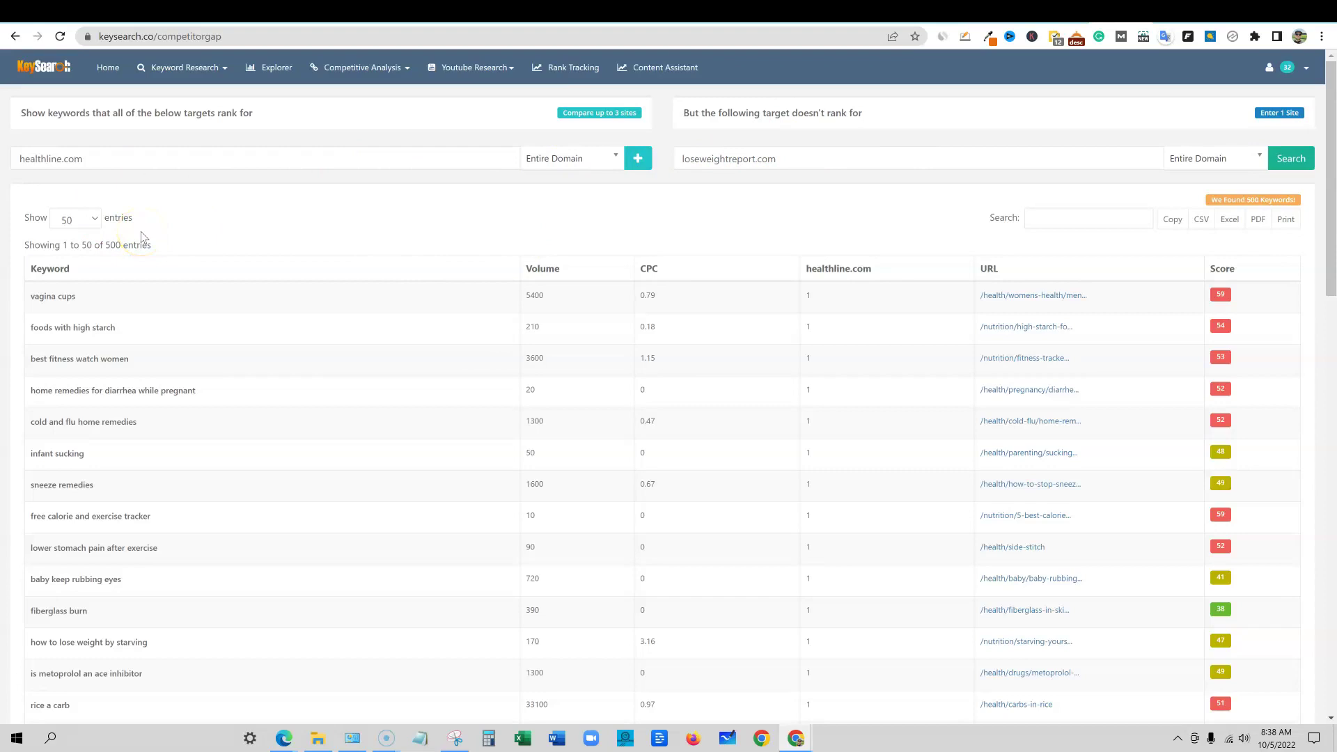
Step: Examine the competitor gap keywords with their volumes and scores on the first page of 50 entries
{"action": "left_click_drag", "start_coordinate": [165, 255], "coordinate": [27, 245]}
{"action": "left_click", "coordinate": [94, 219]}
{"action": "left_click", "coordinate": [93, 239]}
{"action": "scroll", "coordinate": [314, 235], "scroll_direction": "down", "scroll_amount": 8}
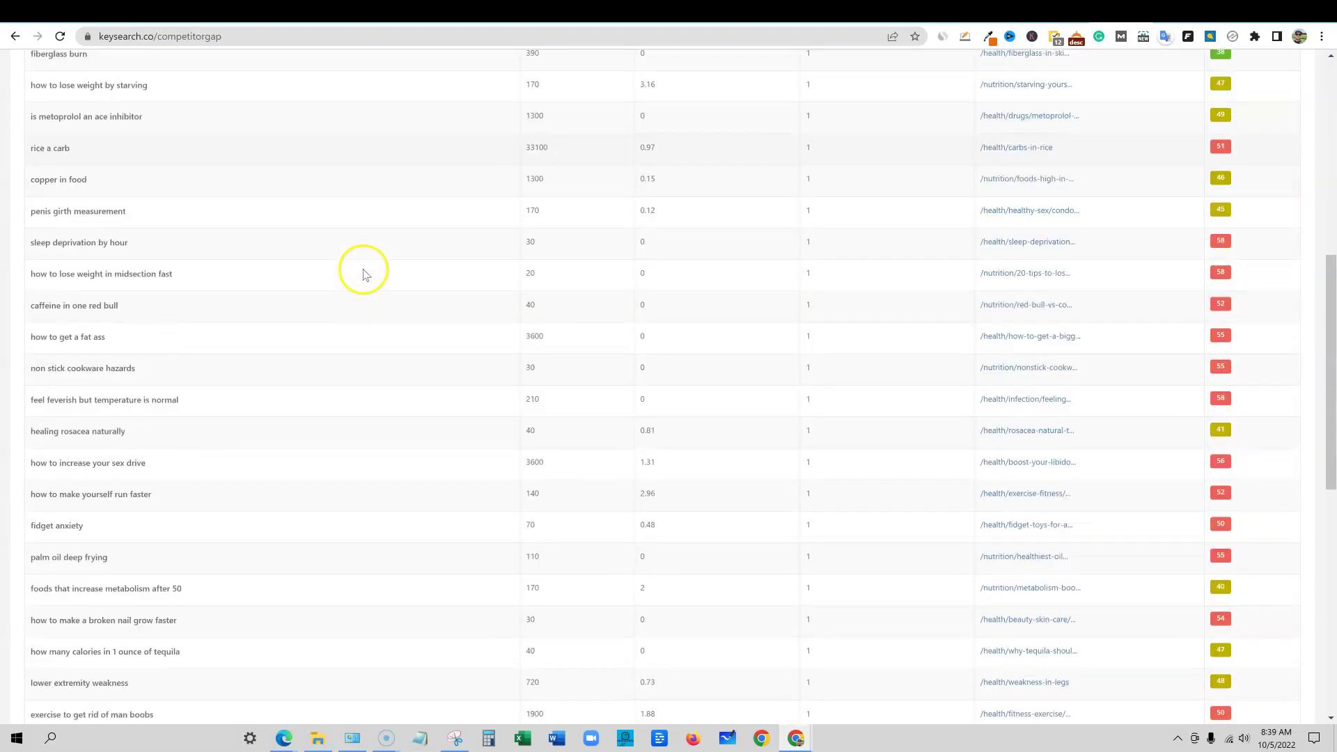
{"action": "scroll", "coordinate": [362, 274], "scroll_direction": "down", "scroll_amount": 9}
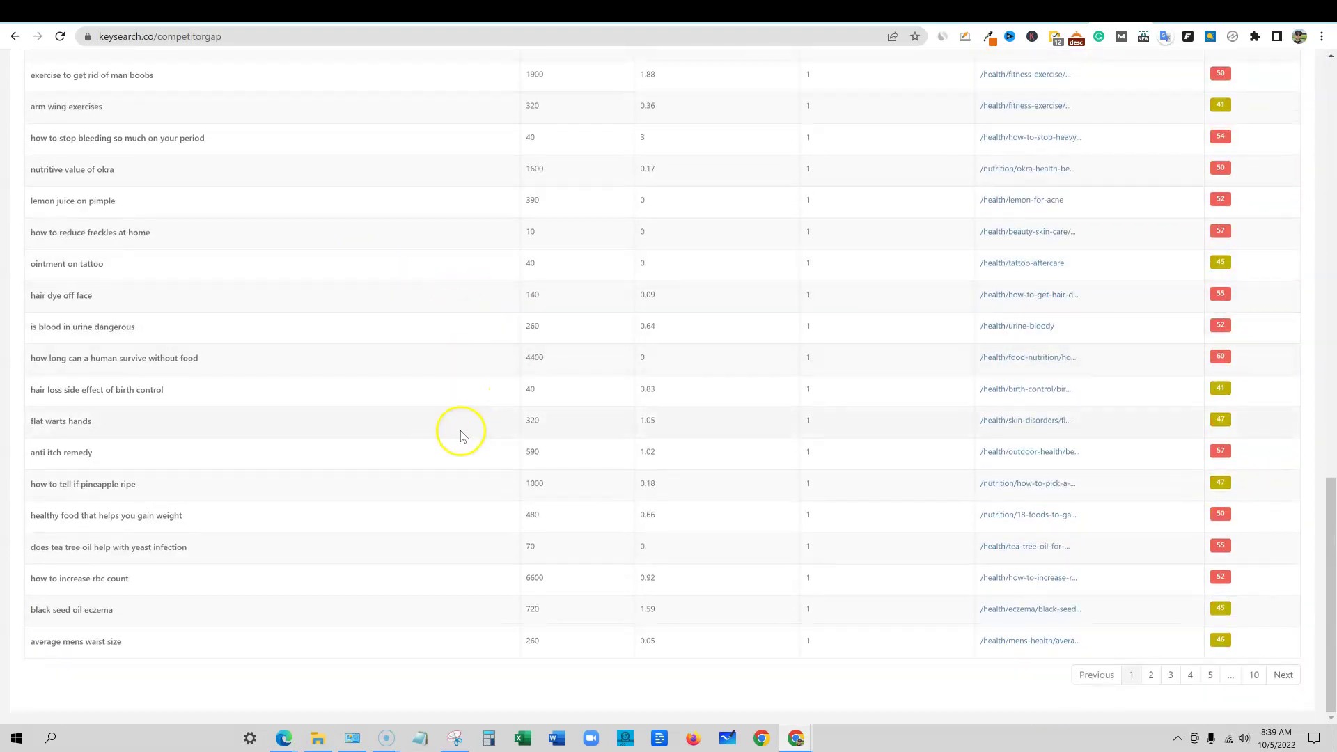
{"action": "scroll", "coordinate": [764, 428], "scroll_direction": "up", "scroll_amount": 11}
{"action": "scroll", "coordinate": [761, 416], "scroll_direction": "up", "scroll_amount": 6}
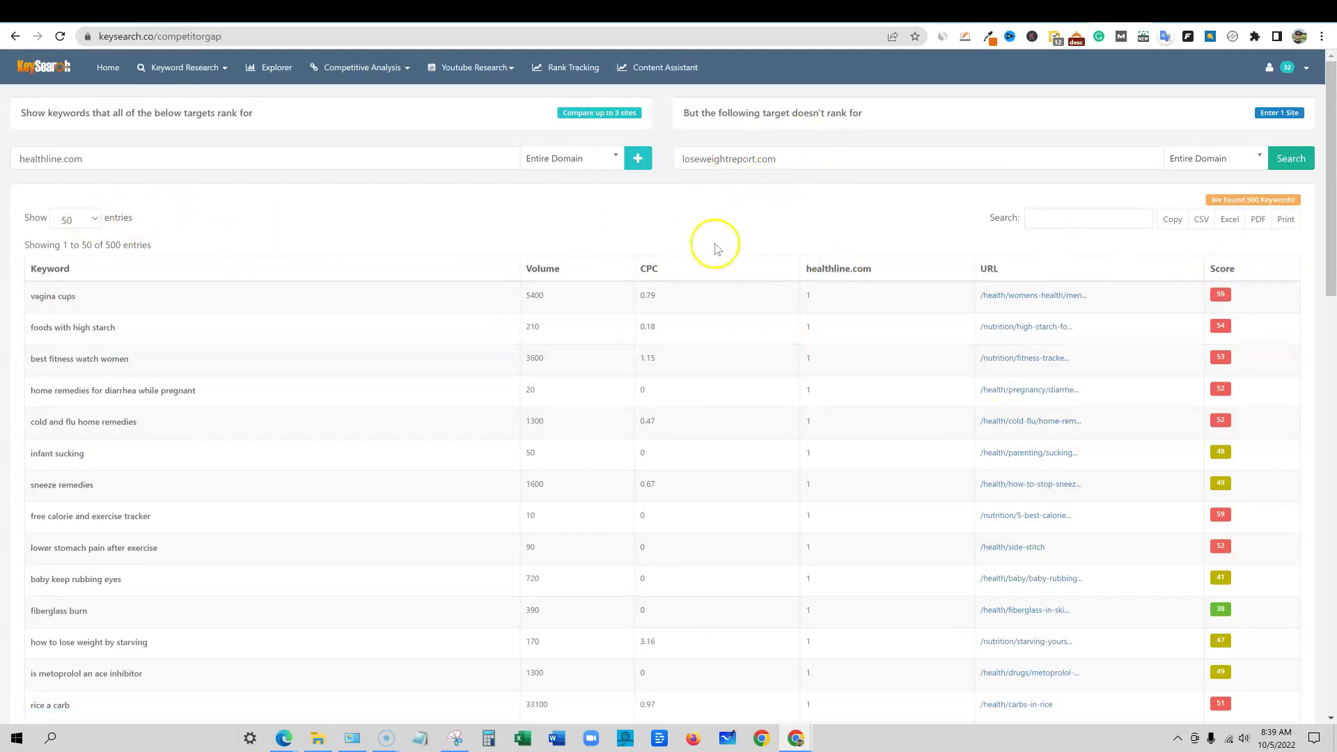
Step: Sort the competitor gap keywords by score, lowest first, and look through the easiest ones
{"action": "left_click", "coordinate": [1222, 268]}
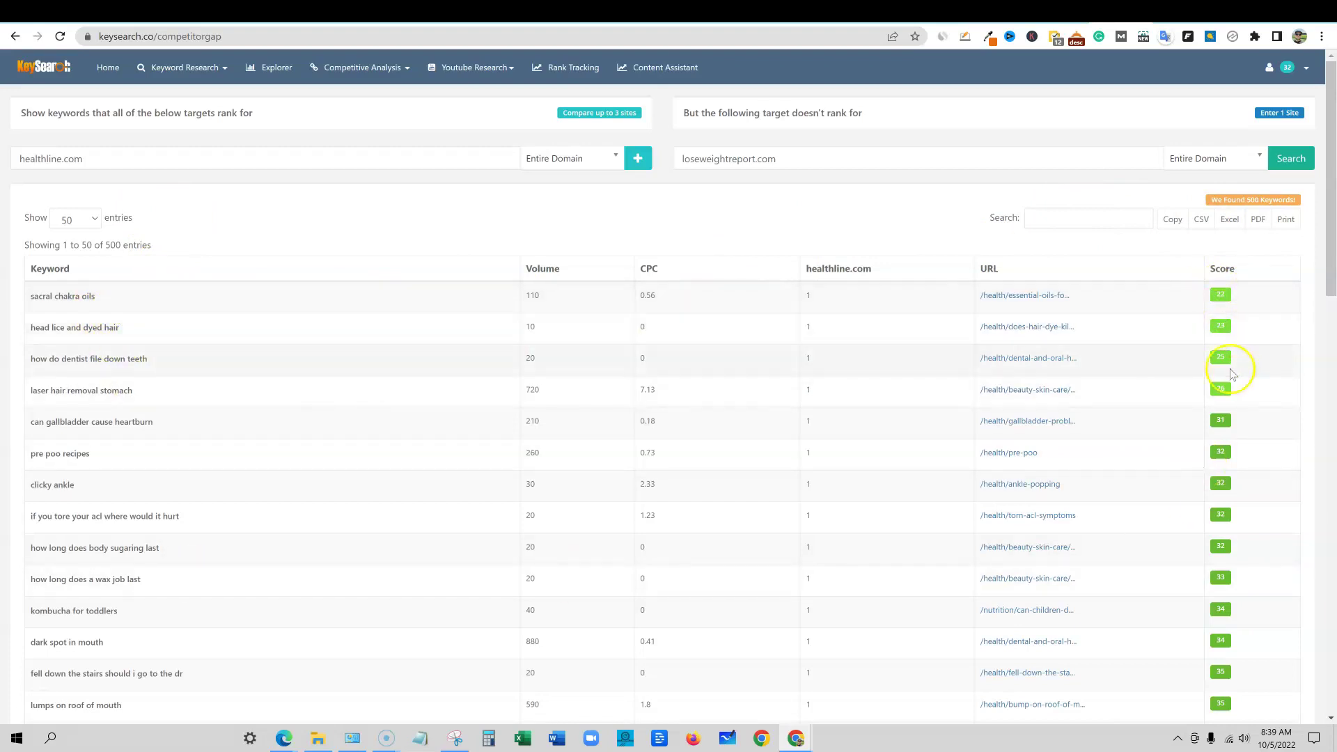
{"action": "scroll", "coordinate": [1222, 704], "scroll_direction": "down", "scroll_amount": 6}
{"action": "scroll", "coordinate": [1169, 672], "scroll_direction": "down", "scroll_amount": 5}
{"action": "scroll", "coordinate": [1193, 633], "scroll_direction": "up", "scroll_amount": 5}
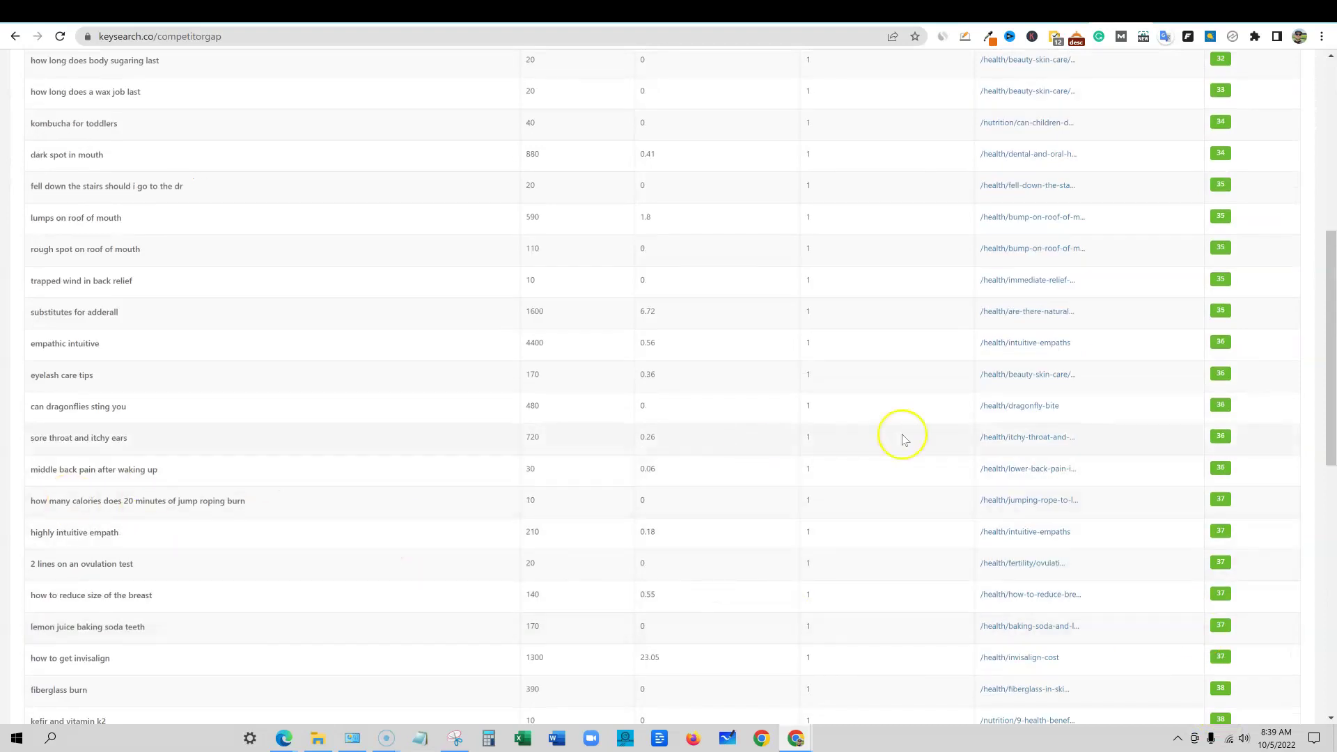
{"action": "scroll", "coordinate": [60, 181], "scroll_direction": "up", "scroll_amount": 7}
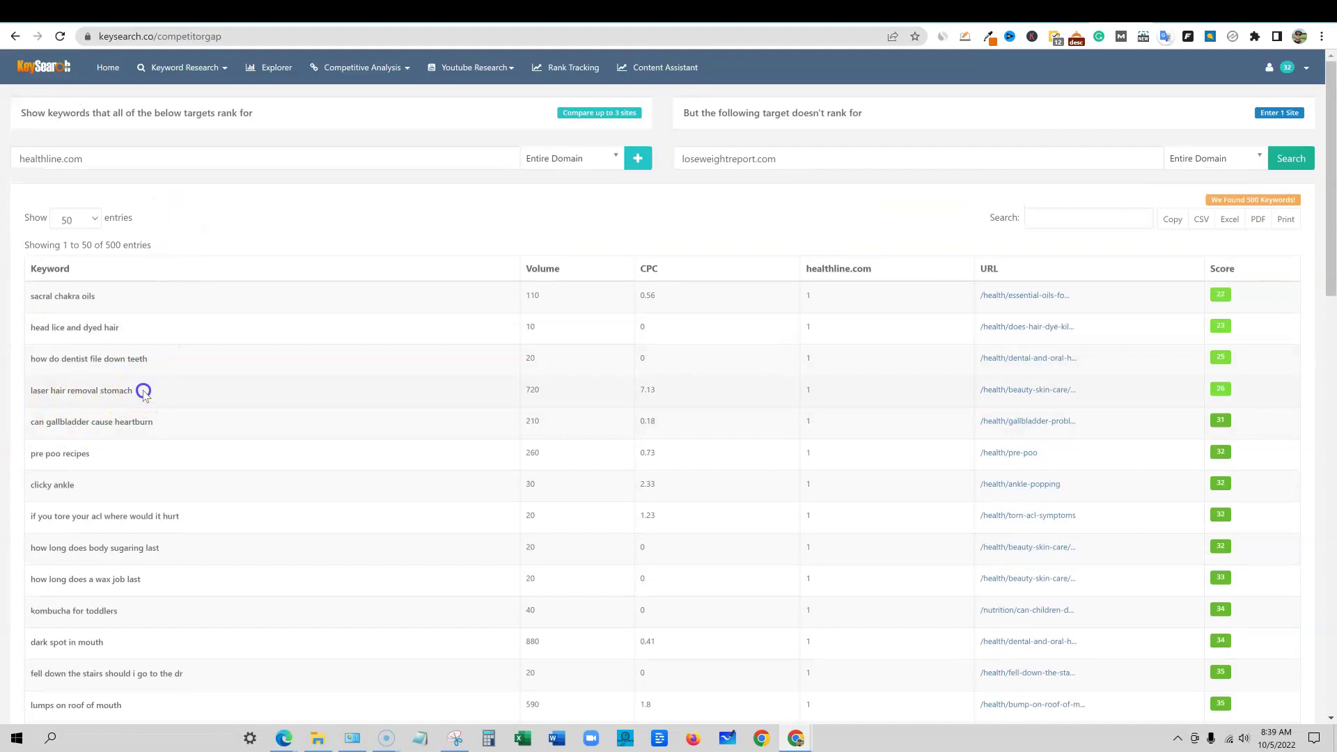
Step: Check the keyword difficulty of the gap keyword "laser hair removal stomach" for any location and examine its SERP analysis
{"action": "left_click_drag", "start_coordinate": [144, 392], "coordinate": [14, 388]}
{"action": "left_click", "coordinate": [234, 392]}
{"action": "mouse_move", "coordinate": [130, 390]}
{"action": "left_mouse_down"}
{"action": "mouse_move", "coordinate": [24, 390]}
{"action": "mouse_move", "coordinate": [132, 388]}
{"action": "mouse_move", "coordinate": [248, 349]}
{"action": "mouse_move", "coordinate": [140, 392]}
{"action": "left_mouse_up"}
{"action": "mouse_move", "coordinate": [222, 69]}
{"action": "left_click", "coordinate": [187, 153]}
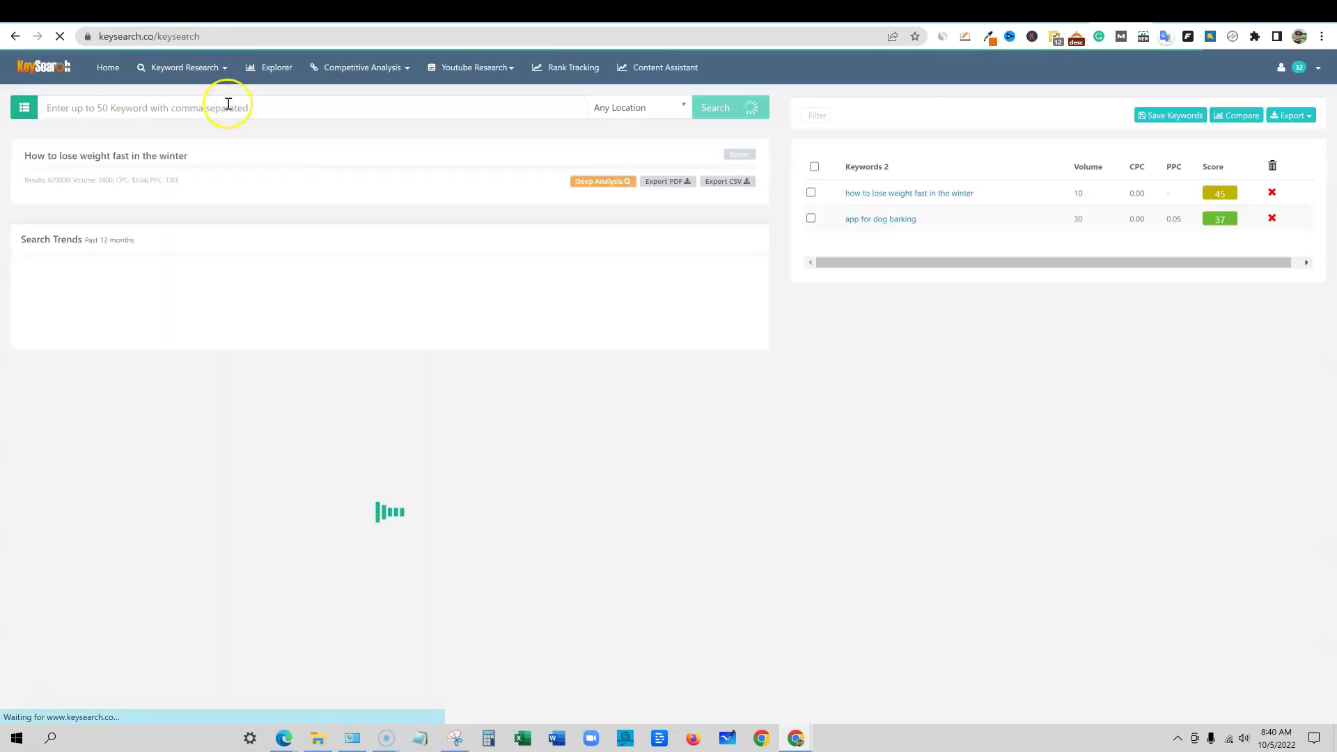
{"action": "left_click", "coordinate": [230, 108]}
{"action": "type", "text": "laser hair removal stomach"}
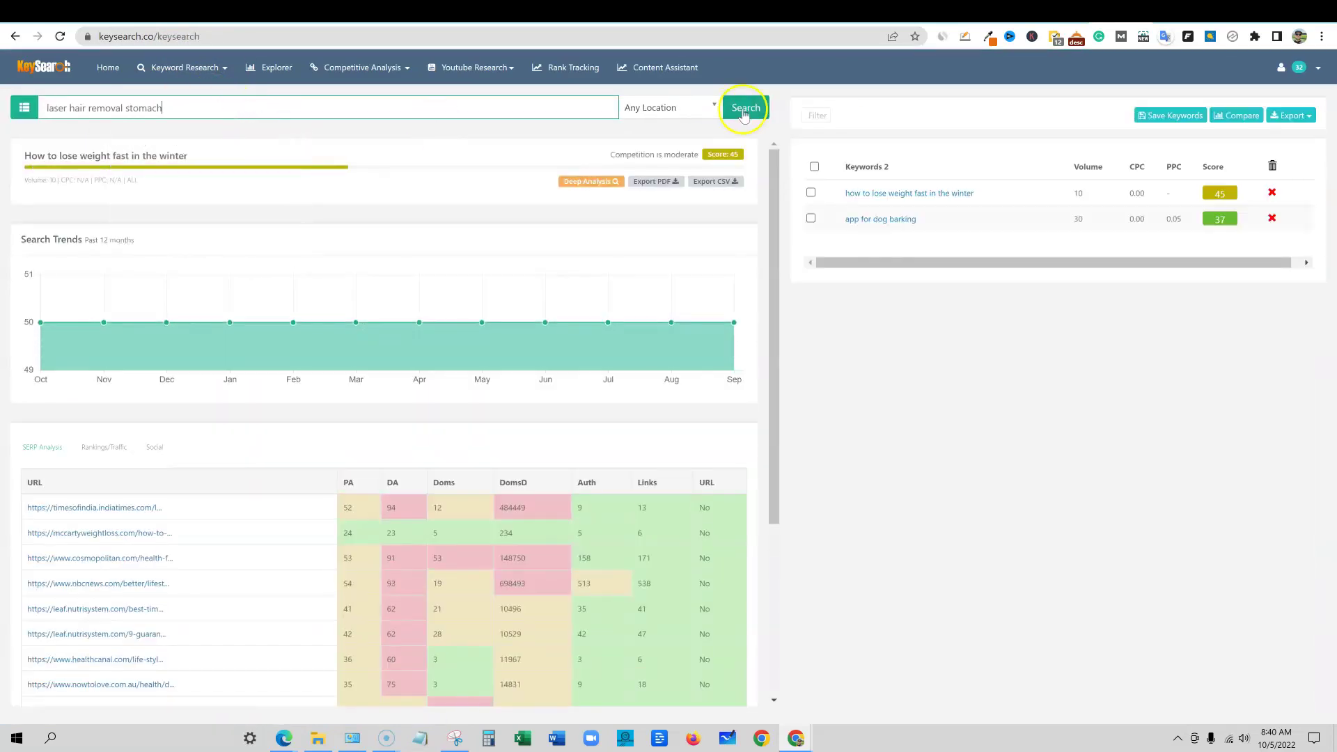
{"action": "left_click", "coordinate": [744, 110]}
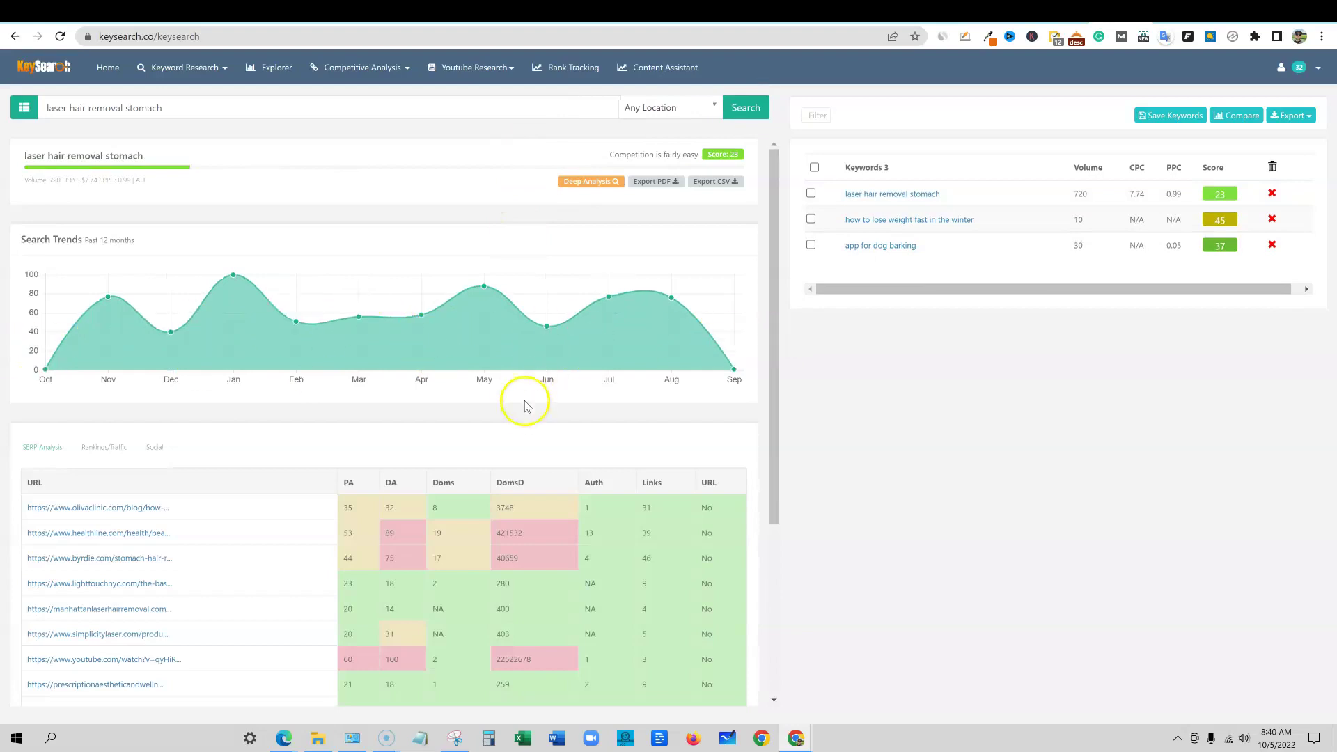
{"action": "scroll", "coordinate": [224, 477], "scroll_direction": "down", "scroll_amount": 2}
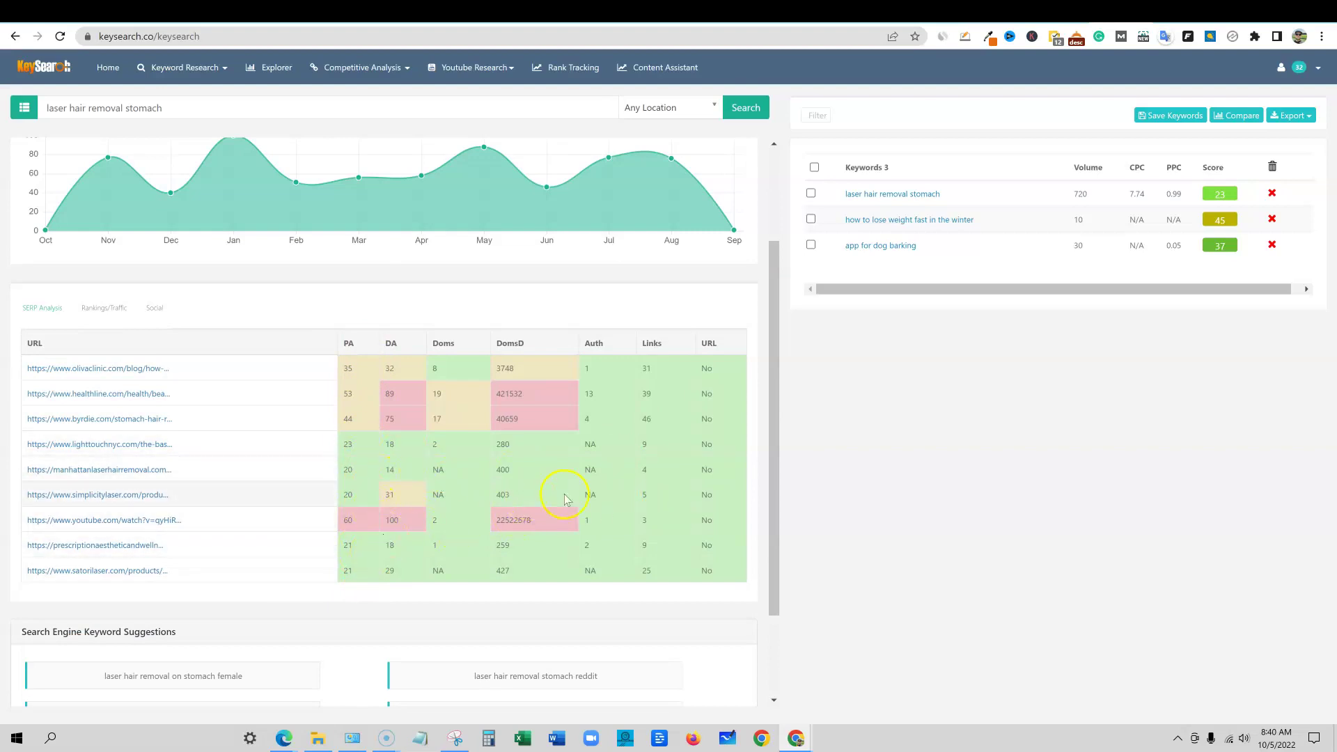
{"action": "scroll", "coordinate": [721, 498], "scroll_direction": "up", "scroll_amount": 2}
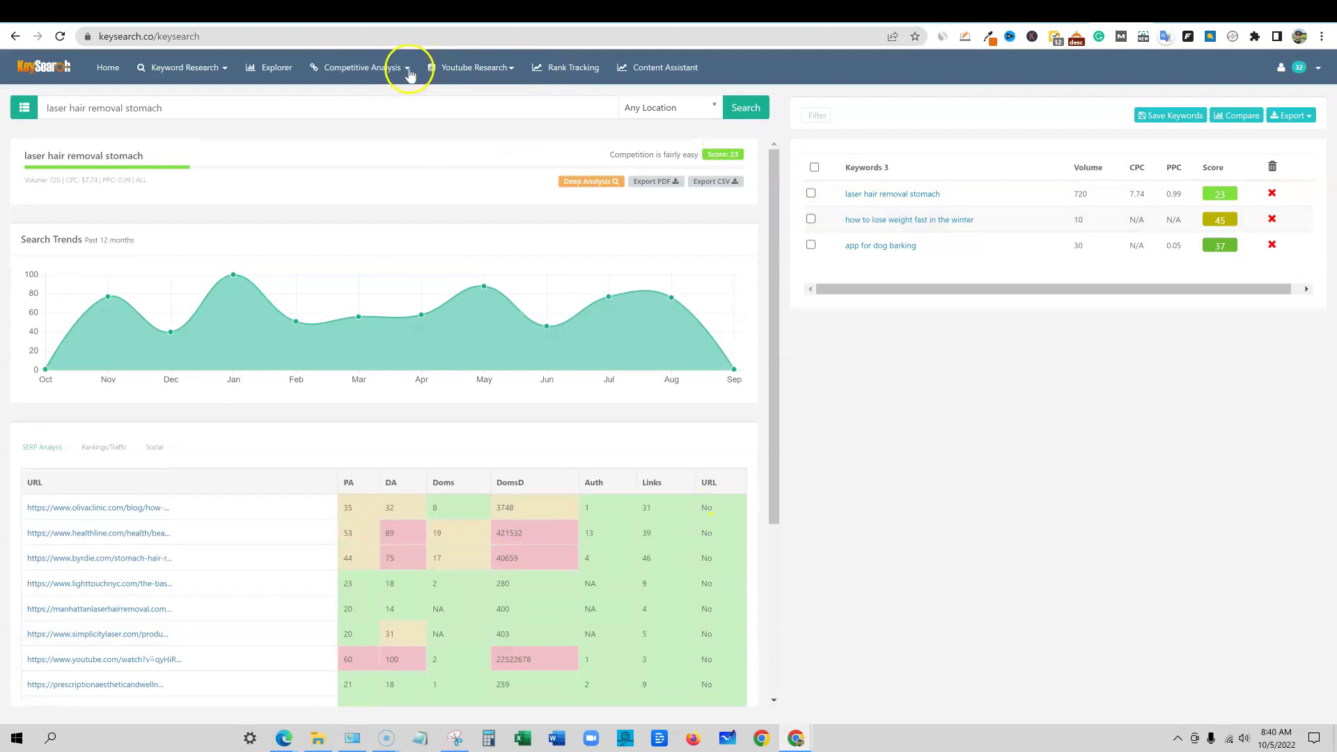
{"action": "left_click", "coordinate": [509, 71]}
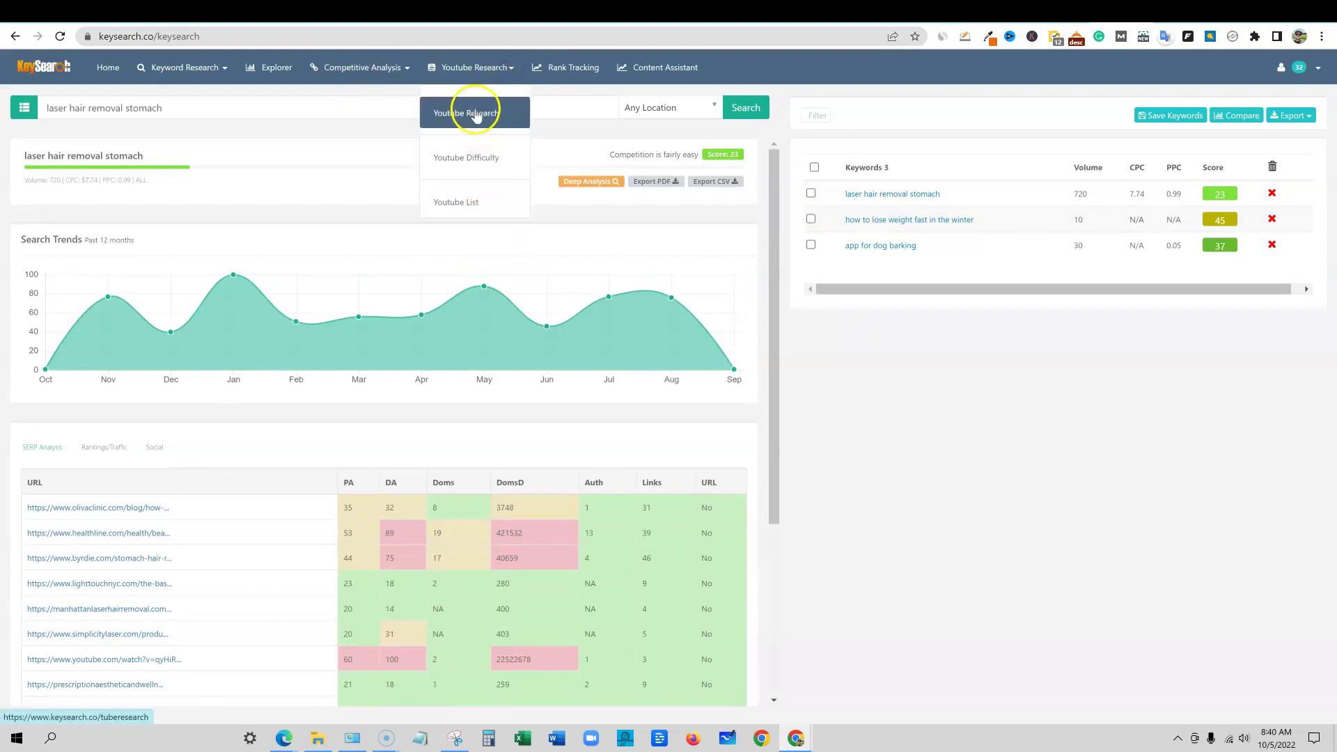
{"action": "left_click", "coordinate": [512, 70]}
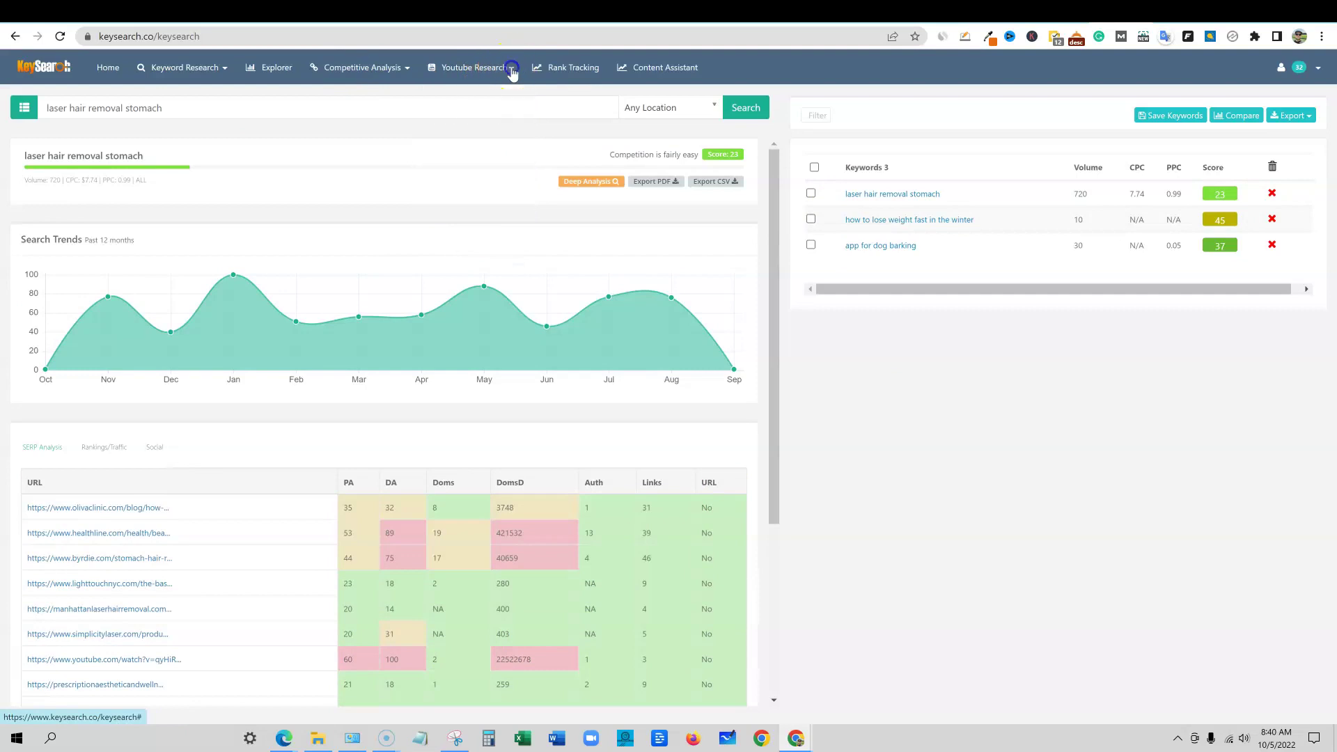
Step: Open rank tracking for inspired-motivation.com and sort the tracked keywords by rank, best position first
{"action": "left_click", "coordinate": [586, 73]}
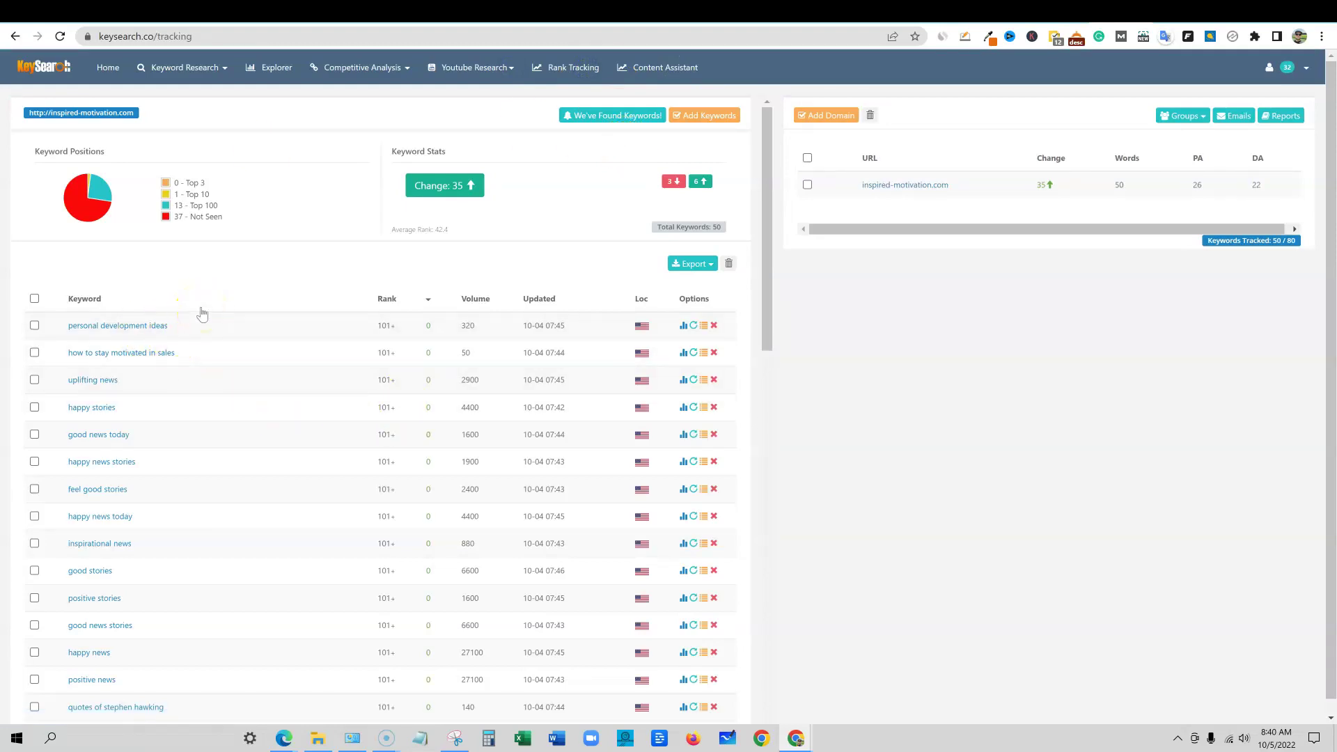
{"action": "scroll", "coordinate": [335, 328], "scroll_direction": "down", "scroll_amount": 1}
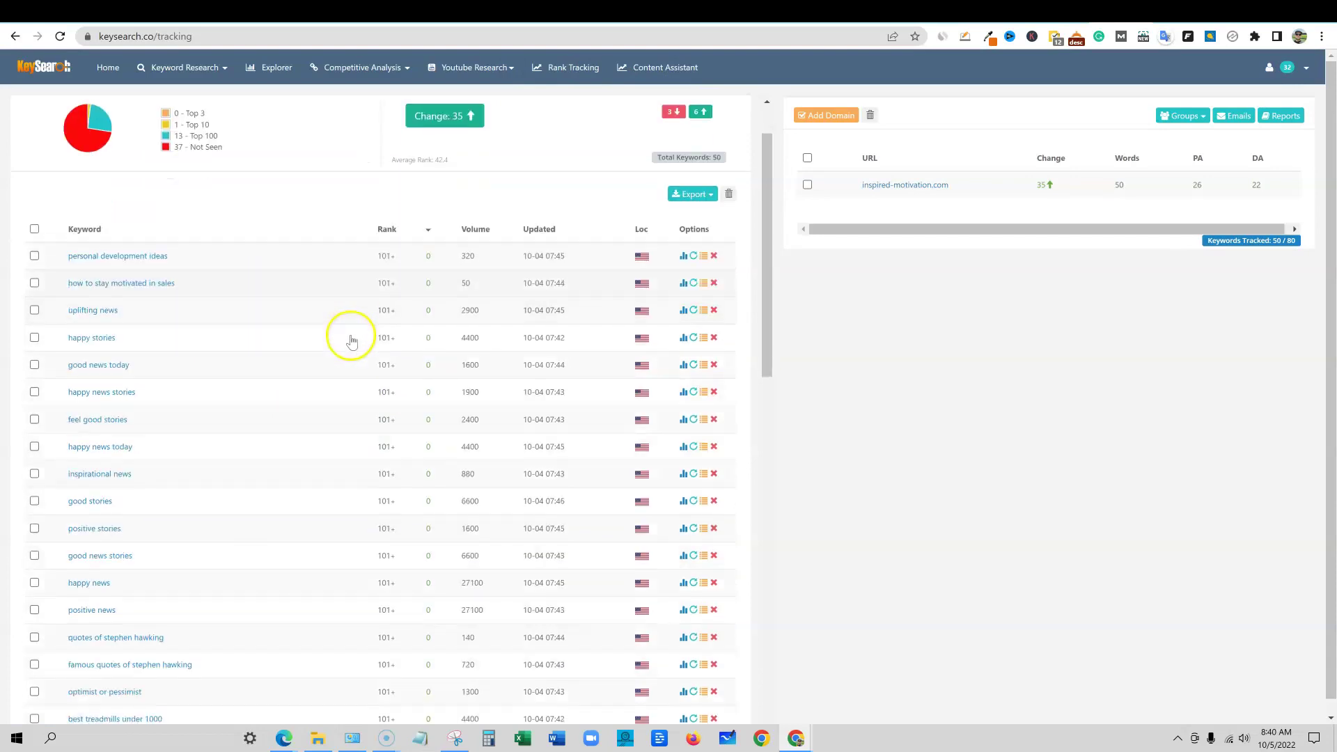
{"action": "mouse_move", "coordinate": [392, 238]}
{"action": "scroll", "coordinate": [397, 411], "scroll_direction": "down", "scroll_amount": 5}
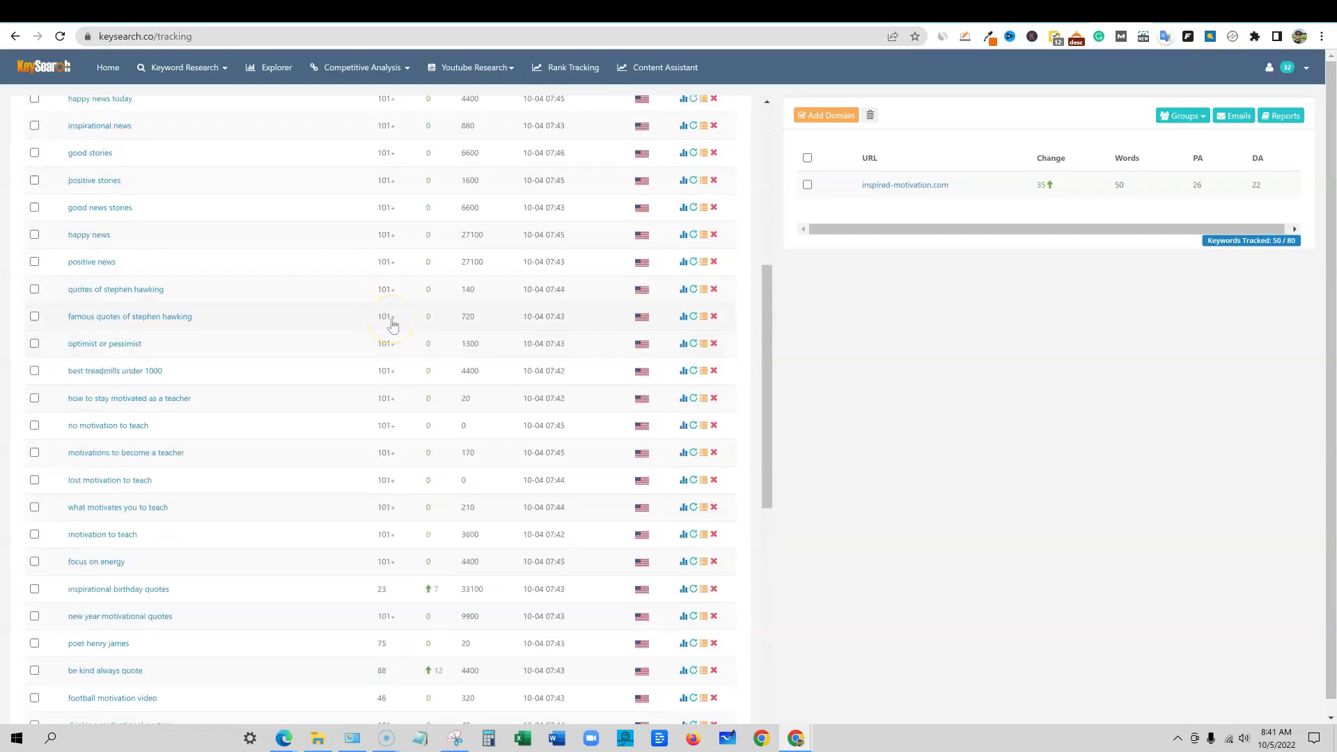
{"action": "scroll", "coordinate": [392, 325], "scroll_direction": "up", "scroll_amount": 5}
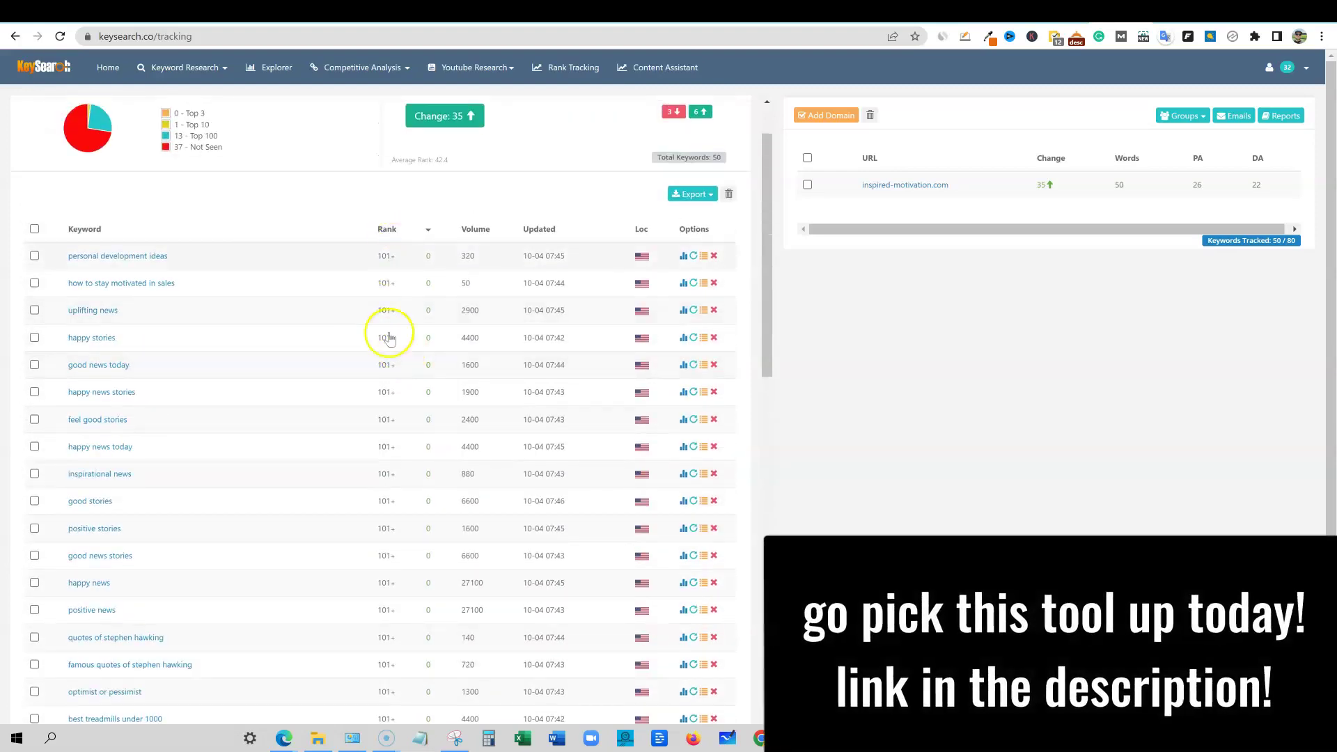
{"action": "scroll", "coordinate": [363, 520], "scroll_direction": "down", "scroll_amount": 2}
{"action": "scroll", "coordinate": [358, 514], "scroll_direction": "up", "scroll_amount": 3}
{"action": "left_click", "coordinate": [388, 301]}
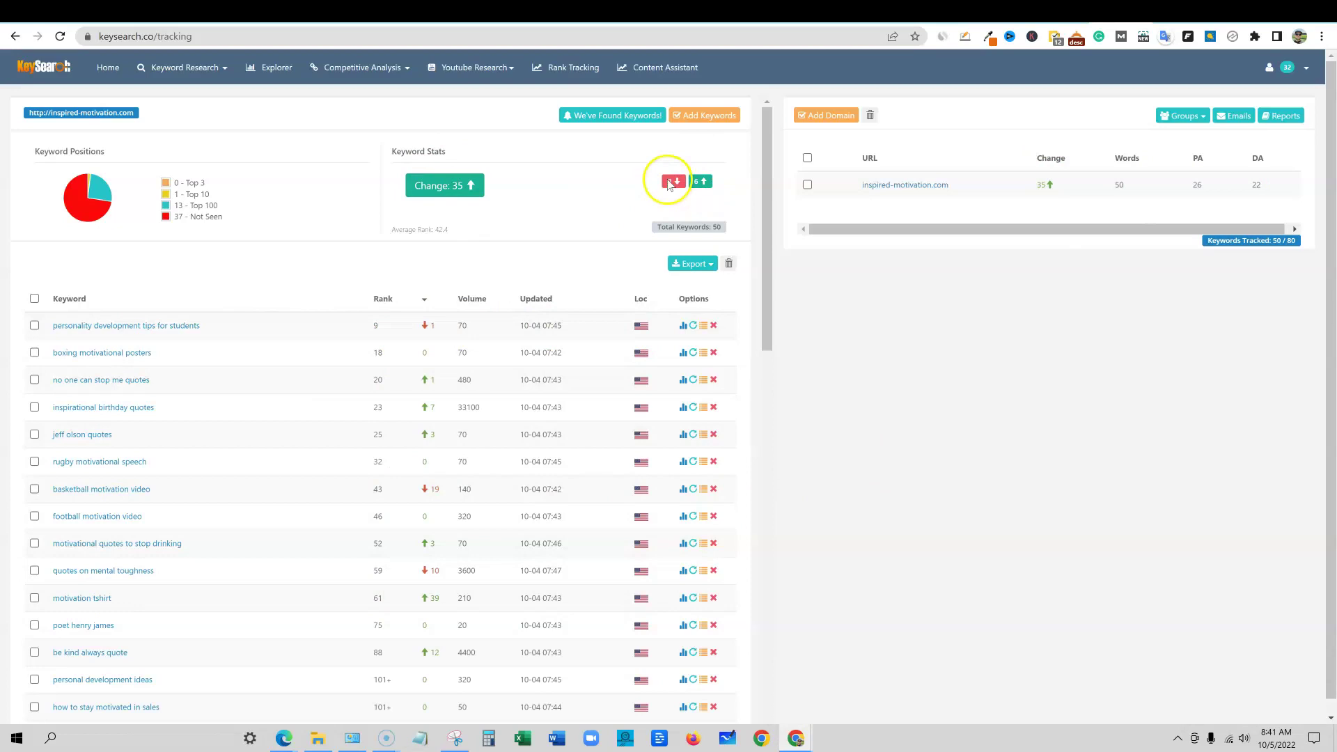
{"action": "mouse_move", "coordinate": [70, 206]}
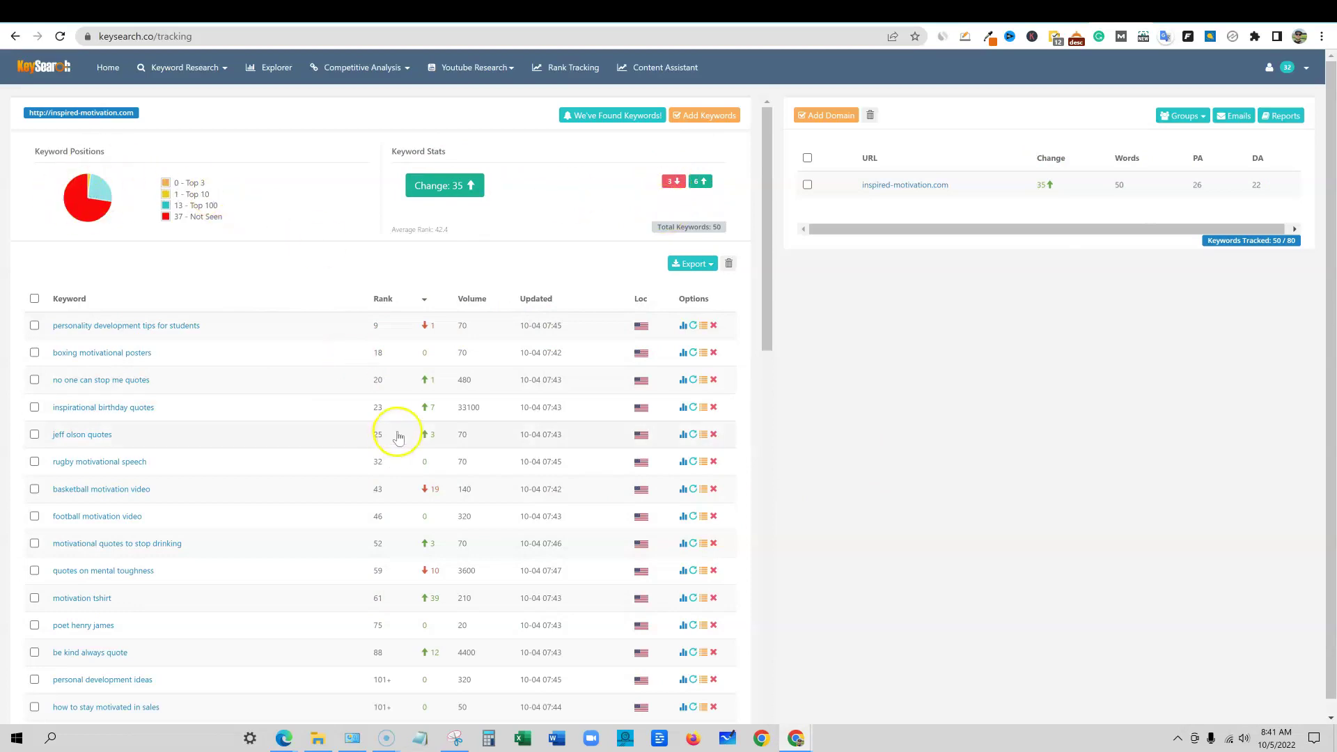
Step: Add all the suggested keywords that inspired-motivation.com already ranks for to its rank tracking and look through the expanded list
{"action": "left_click", "coordinate": [608, 119]}
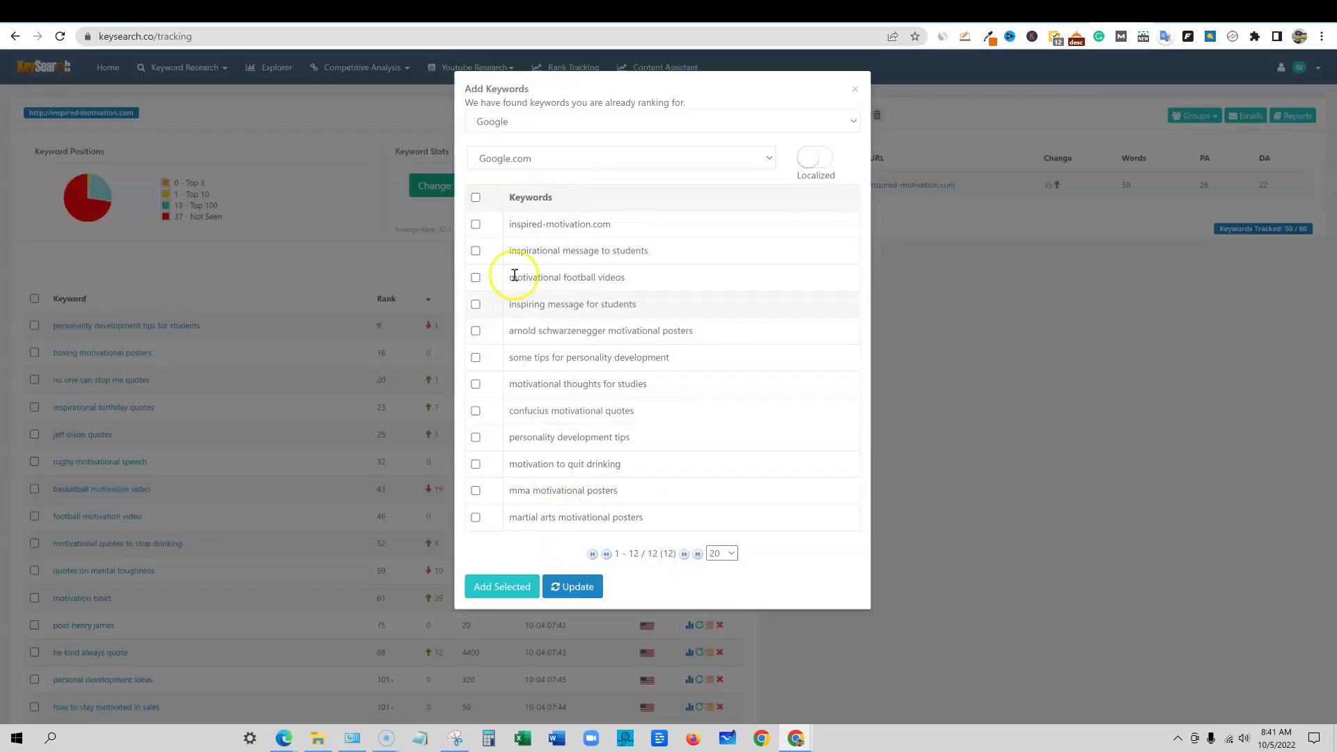
{"action": "left_click", "coordinate": [477, 198]}
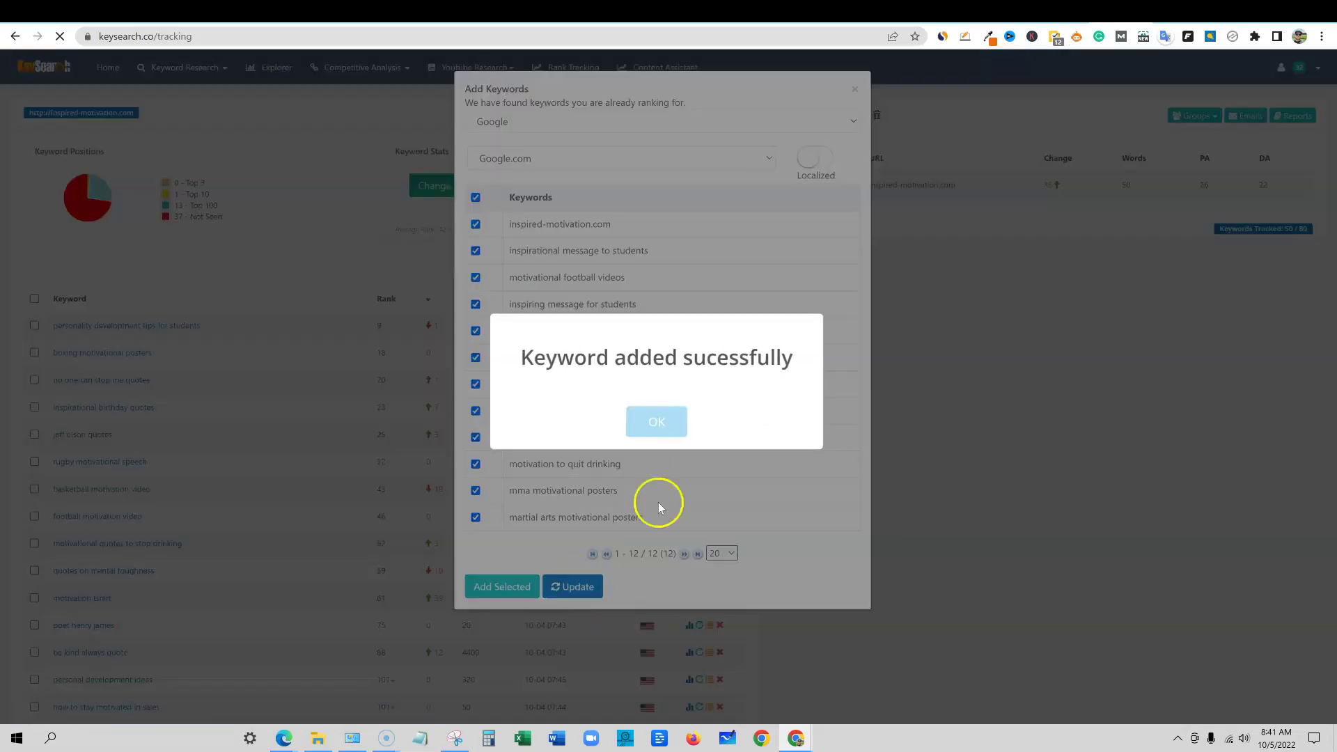
{"action": "left_click", "coordinate": [653, 419]}
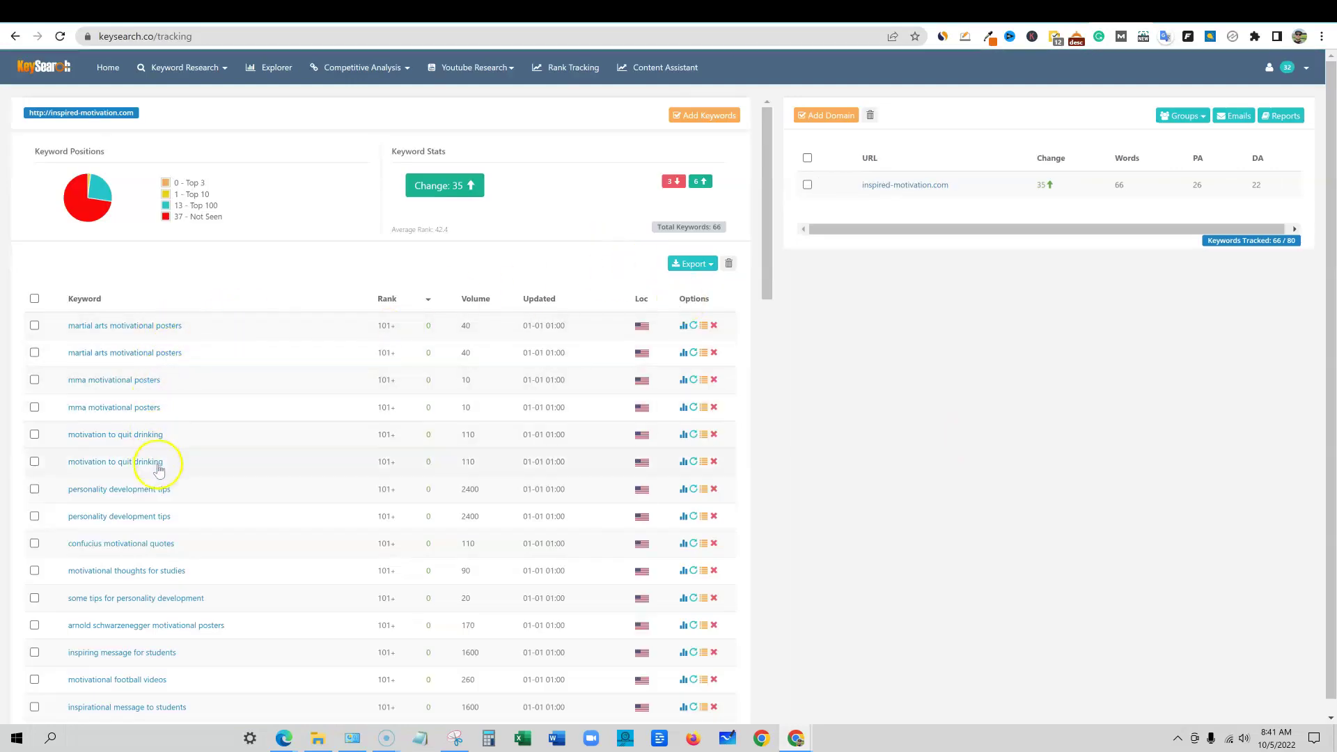
{"action": "scroll", "coordinate": [182, 404], "scroll_direction": "down", "scroll_amount": 7}
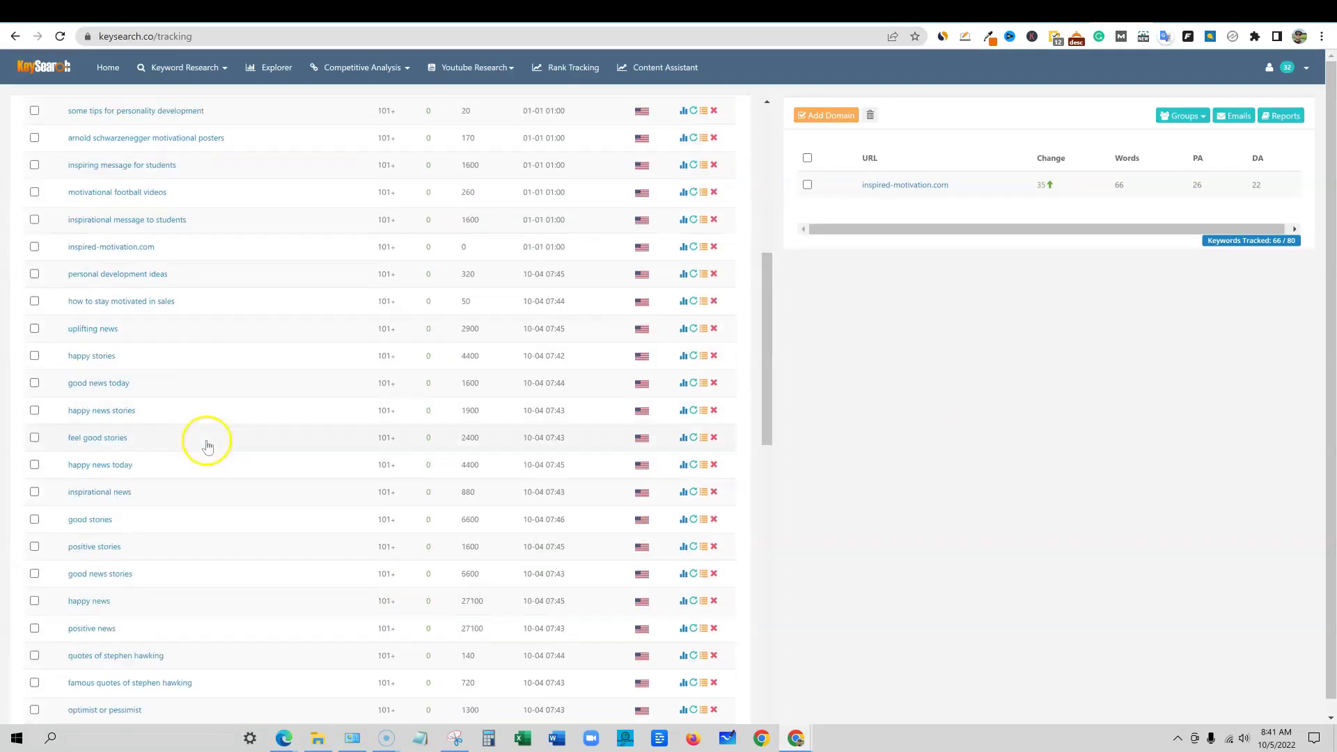
{"action": "scroll", "coordinate": [220, 454], "scroll_direction": "up", "scroll_amount": 7}
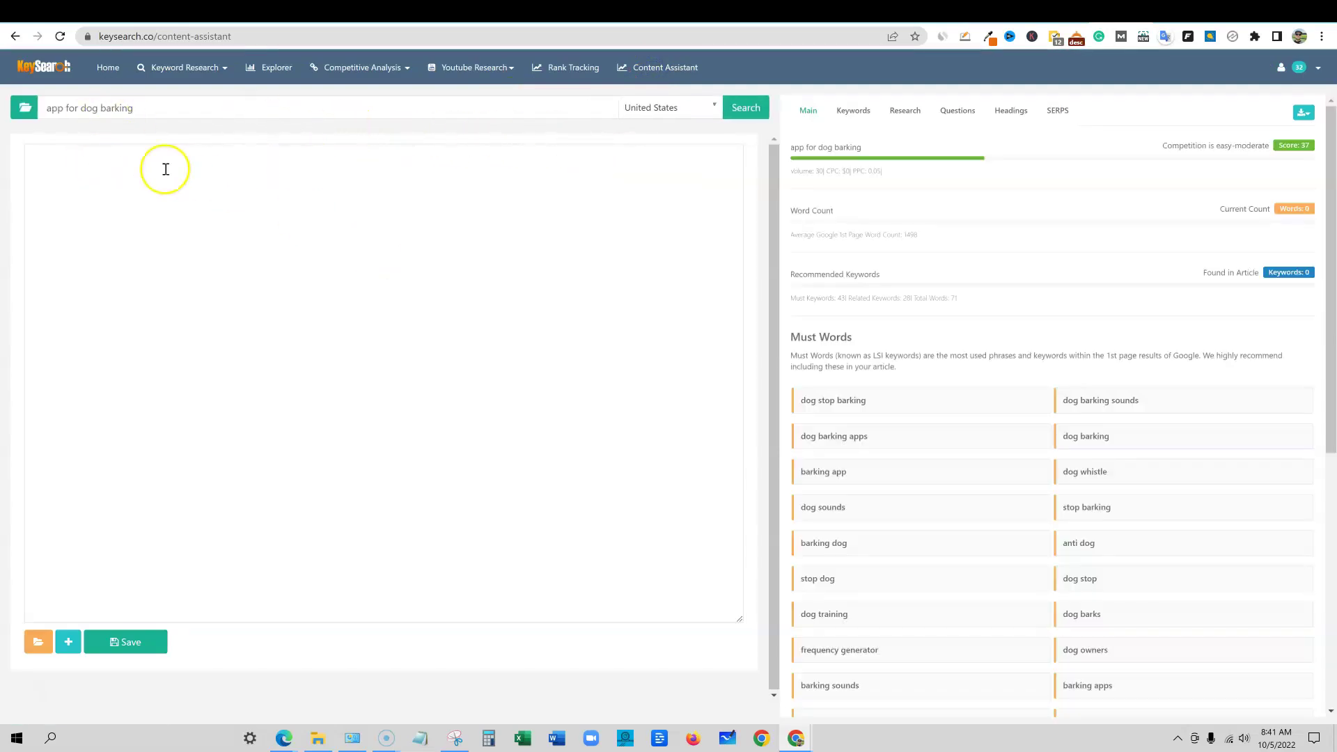
Step: In the Content Assistant for "app for dog barking", write "this is where you can type your article" and shrink the article box
{"action": "left_click", "coordinate": [141, 110]}
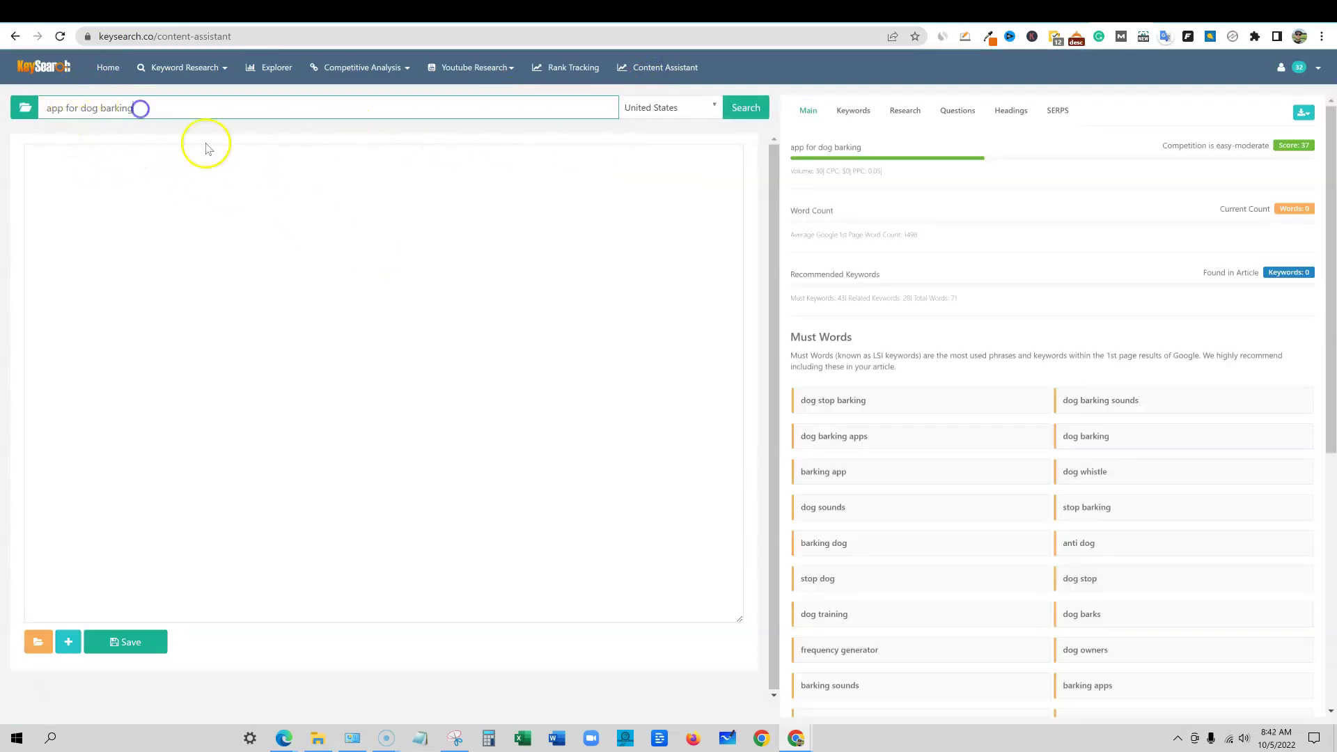
{"action": "left_click", "coordinate": [138, 221]}
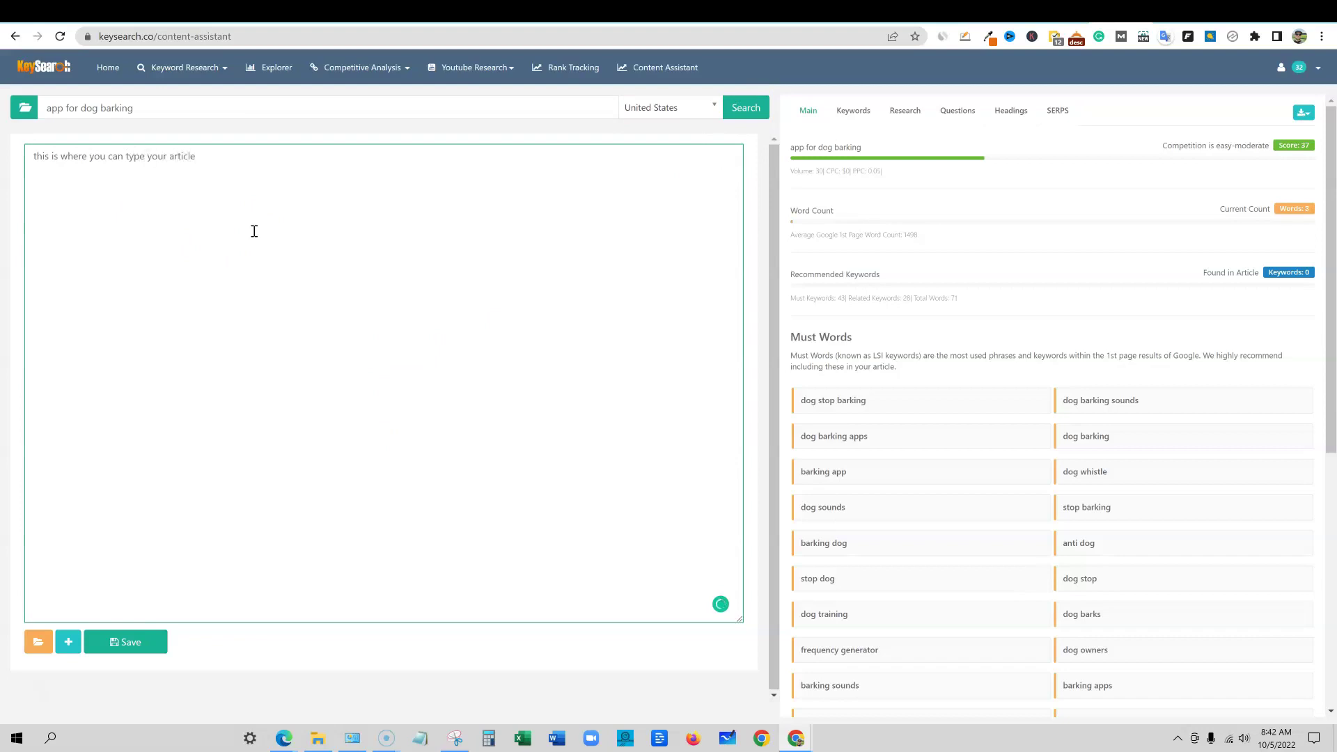
{"action": "left_click", "coordinate": [281, 222]}
{"action": "left_click_drag", "start_coordinate": [740, 617], "coordinate": [606, 449]}
{"action": "left_click", "coordinate": [200, 201]}
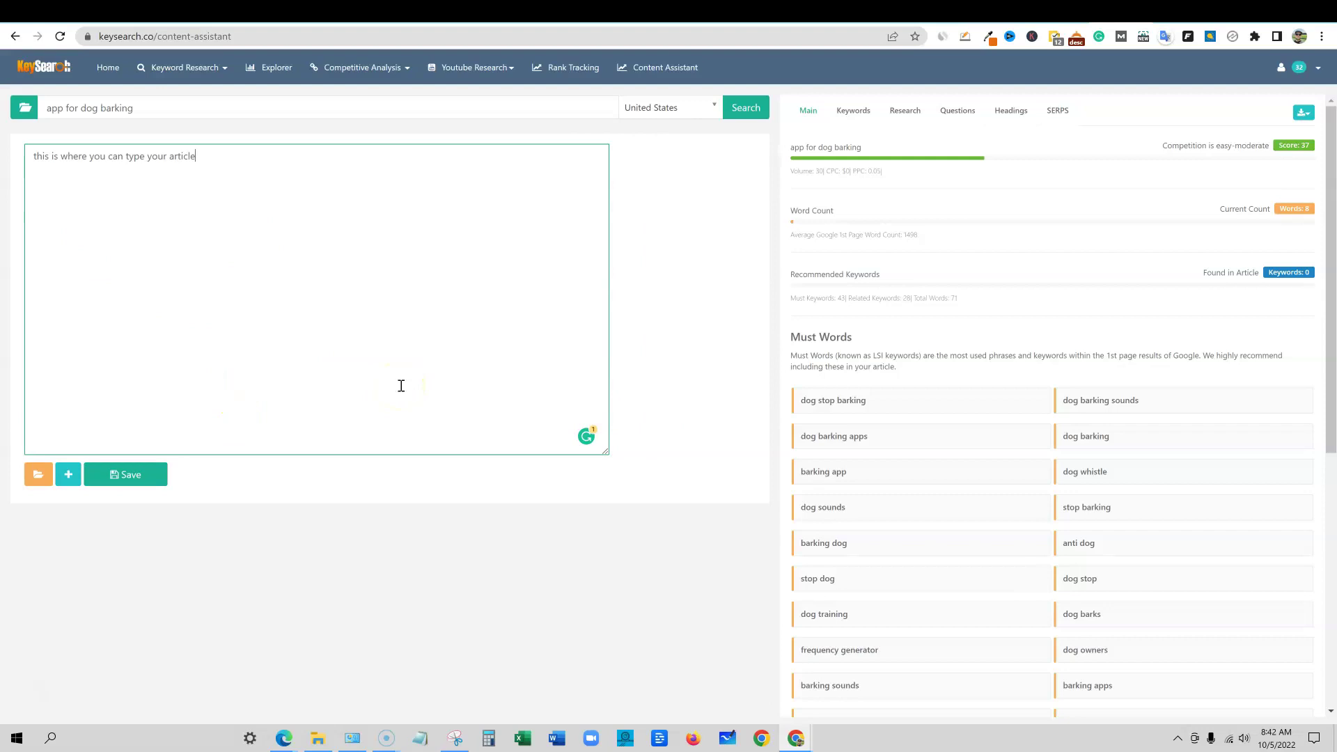
{"action": "left_click", "coordinate": [243, 219]}
Step: Look through the recommended must words and view the research snippets for "dog stop barking"
{"action": "scroll", "coordinate": [1104, 439], "scroll_direction": "down", "scroll_amount": 6}
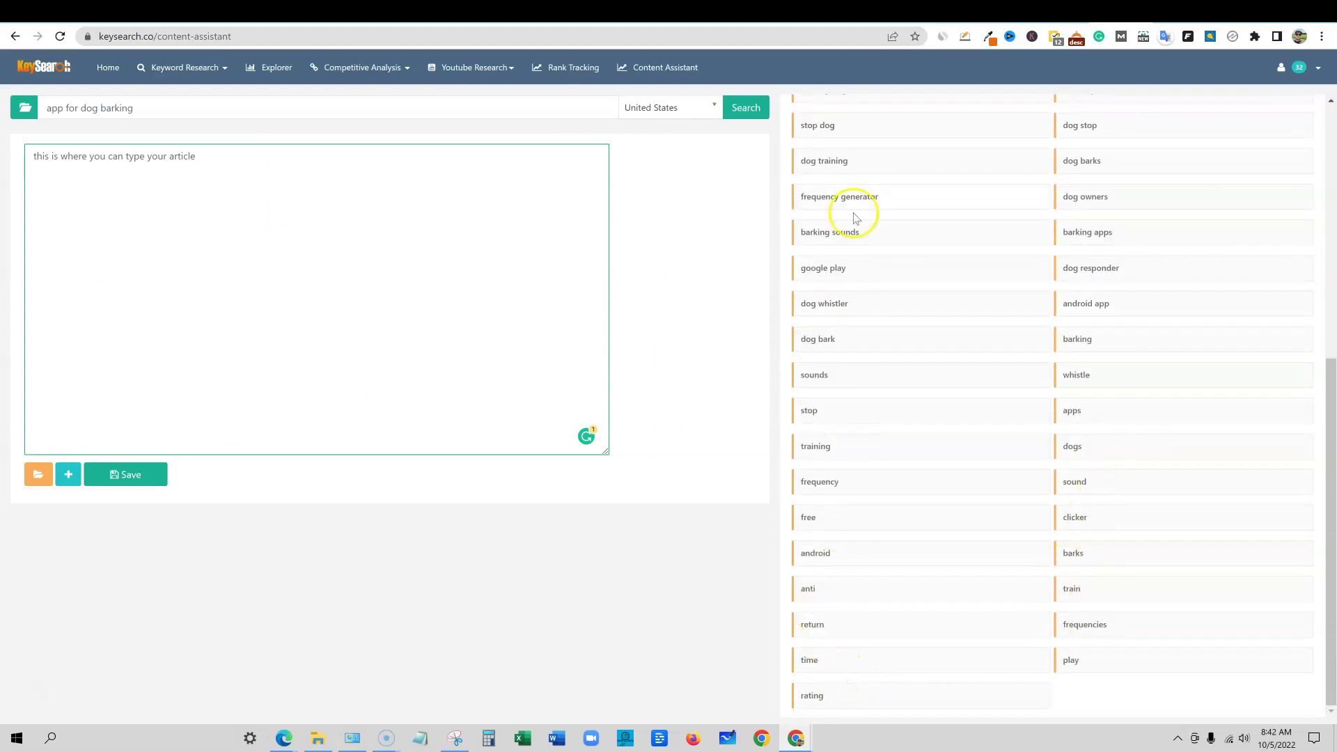
{"action": "scroll", "coordinate": [863, 236], "scroll_direction": "up", "scroll_amount": 6}
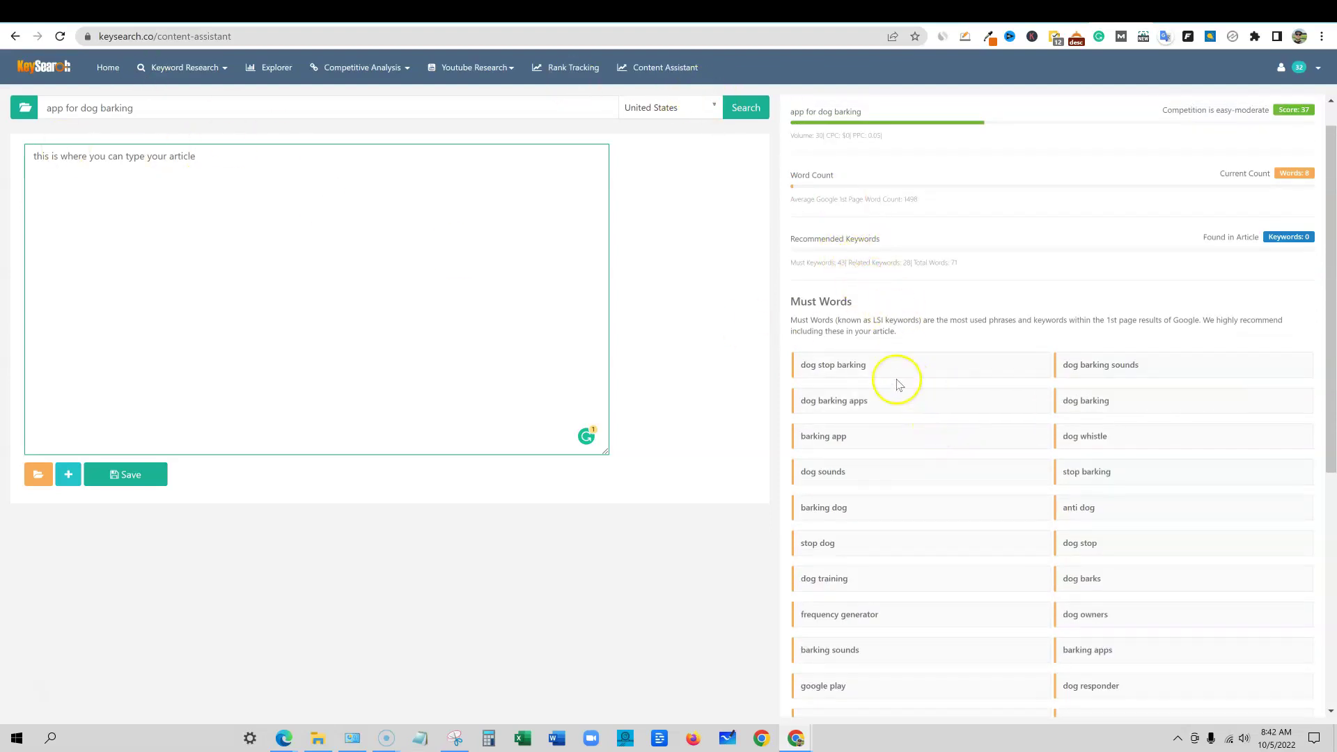
{"action": "left_click", "coordinate": [805, 366]}
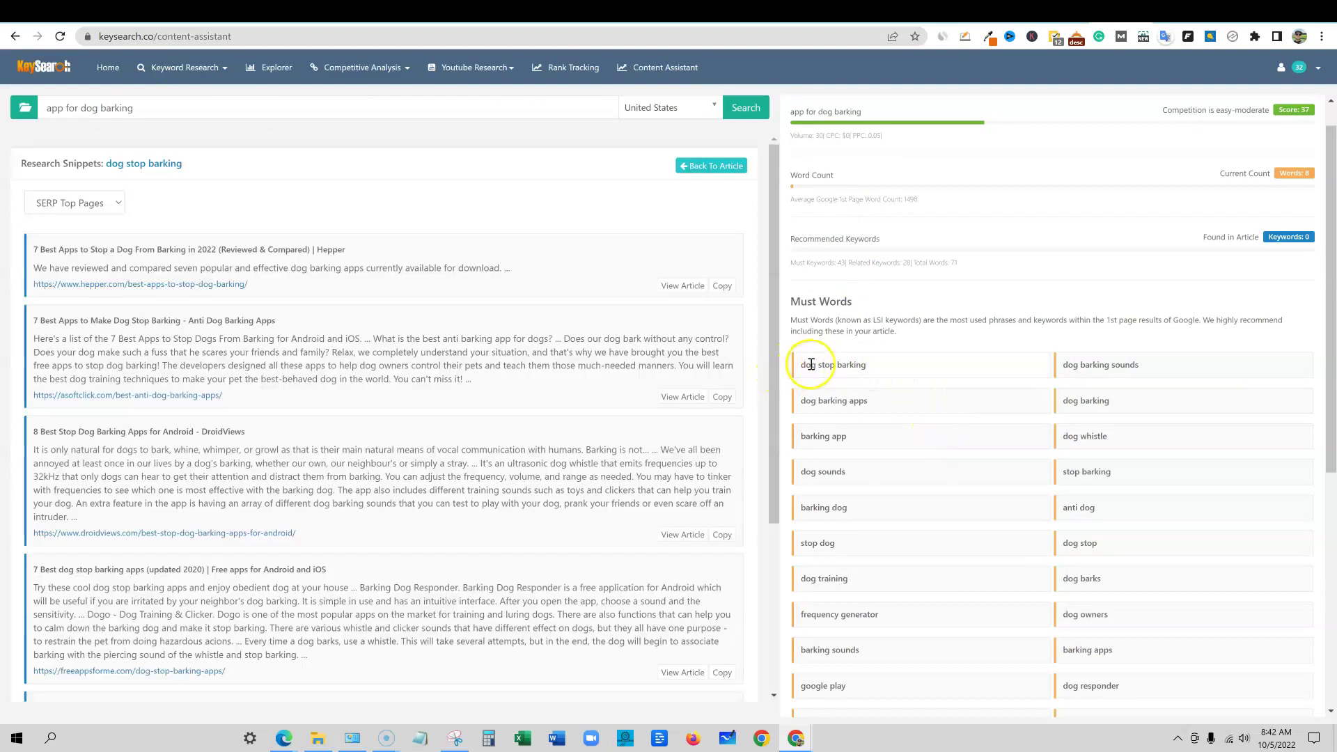
Step: Copy the "7 Best Apps to Make Dog Stop Barking" snippet for "dog barking sounds" into the article and check the must words
{"action": "left_click", "coordinate": [1121, 372]}
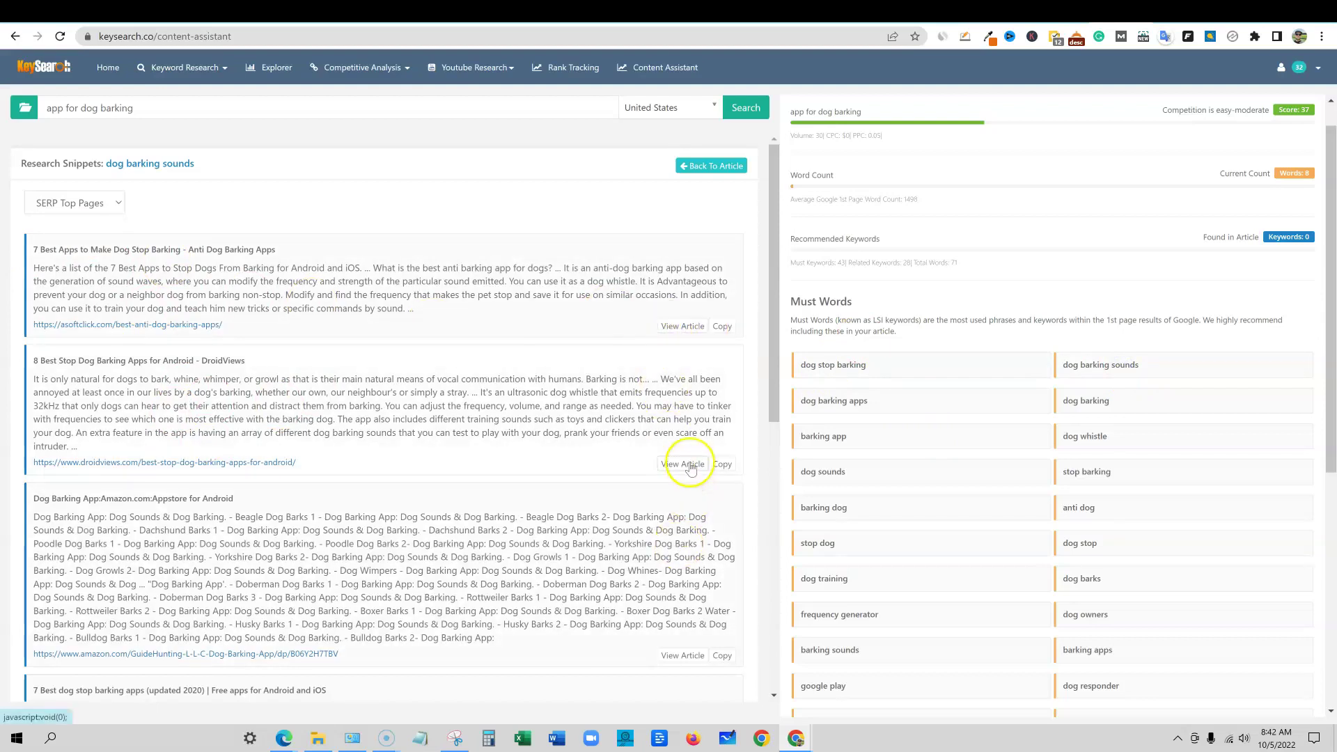
{"action": "left_click", "coordinate": [711, 165]}
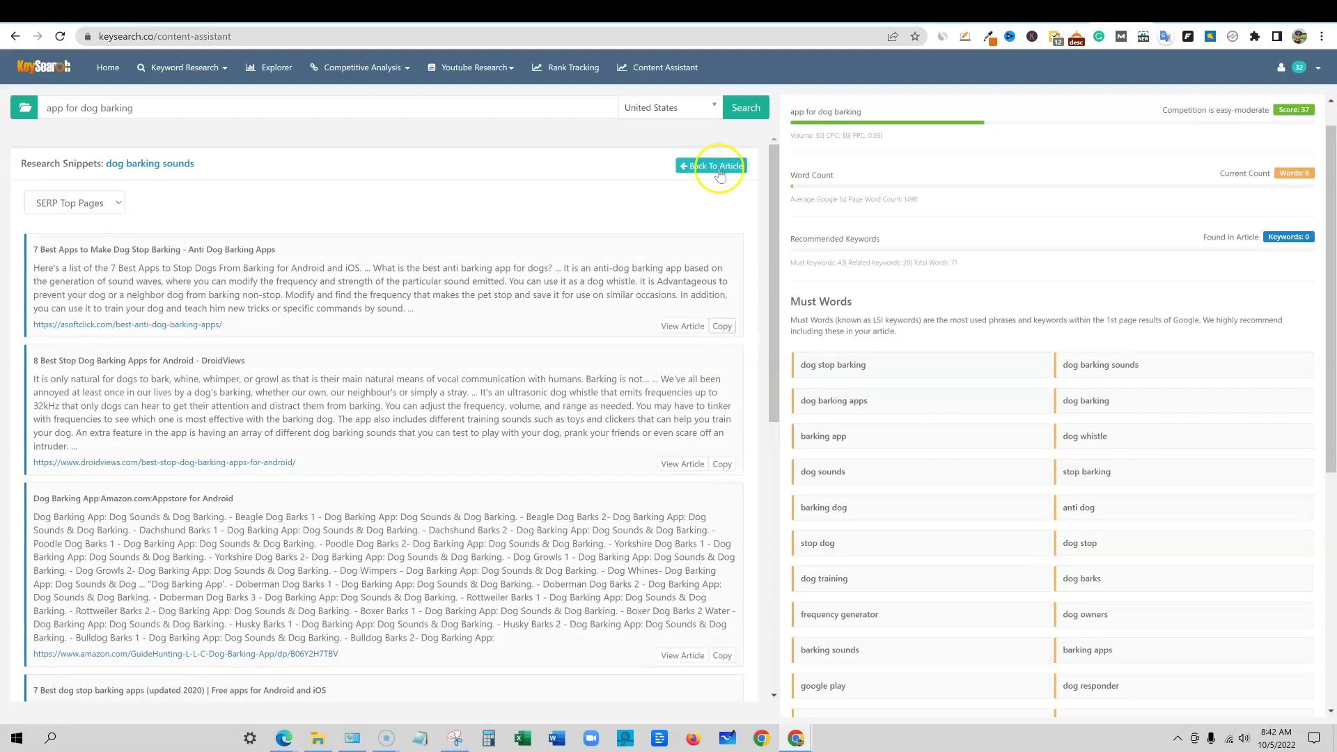
{"action": "left_click", "coordinate": [236, 161]}
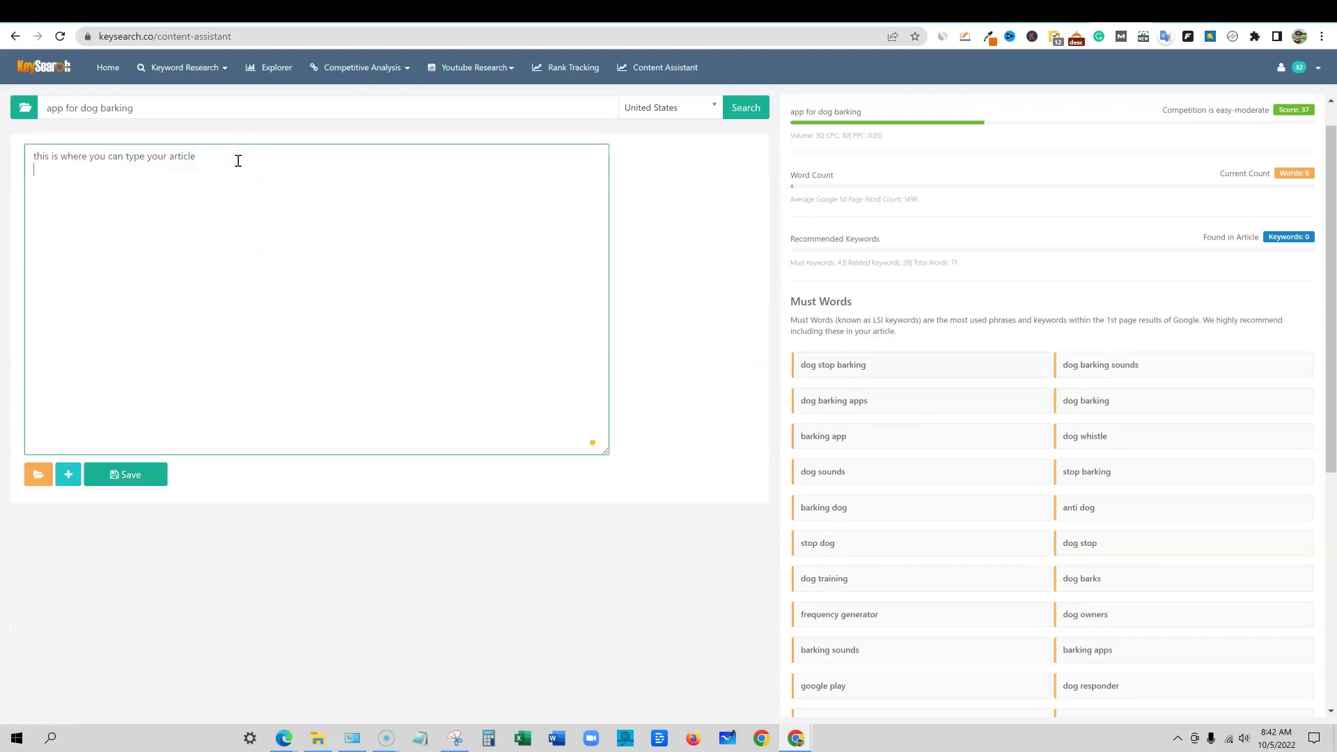
{"action": "type", "text": "Here's a list of the 7 Best Apps to Stop Dogs From Barking for Android and iOS. ... What is the best anti barking app for dogs? ... It is an anti-dog barking app based on the generation of sound waves, where you can modify the frequency and strength of the particular sound emitted. You can use it as a dog whistle. It is Advantageous to prevent your dog or a neighbor dog from barking non-stop. Modify and find the frequency that makes the pet stop and save it for use on similar occasions. In addition, you can use it to train your dog and teach him new tricks or specific commands by sound. ..."}
{"action": "key", "text": "Return"}
{"action": "key", "text": "Return"}
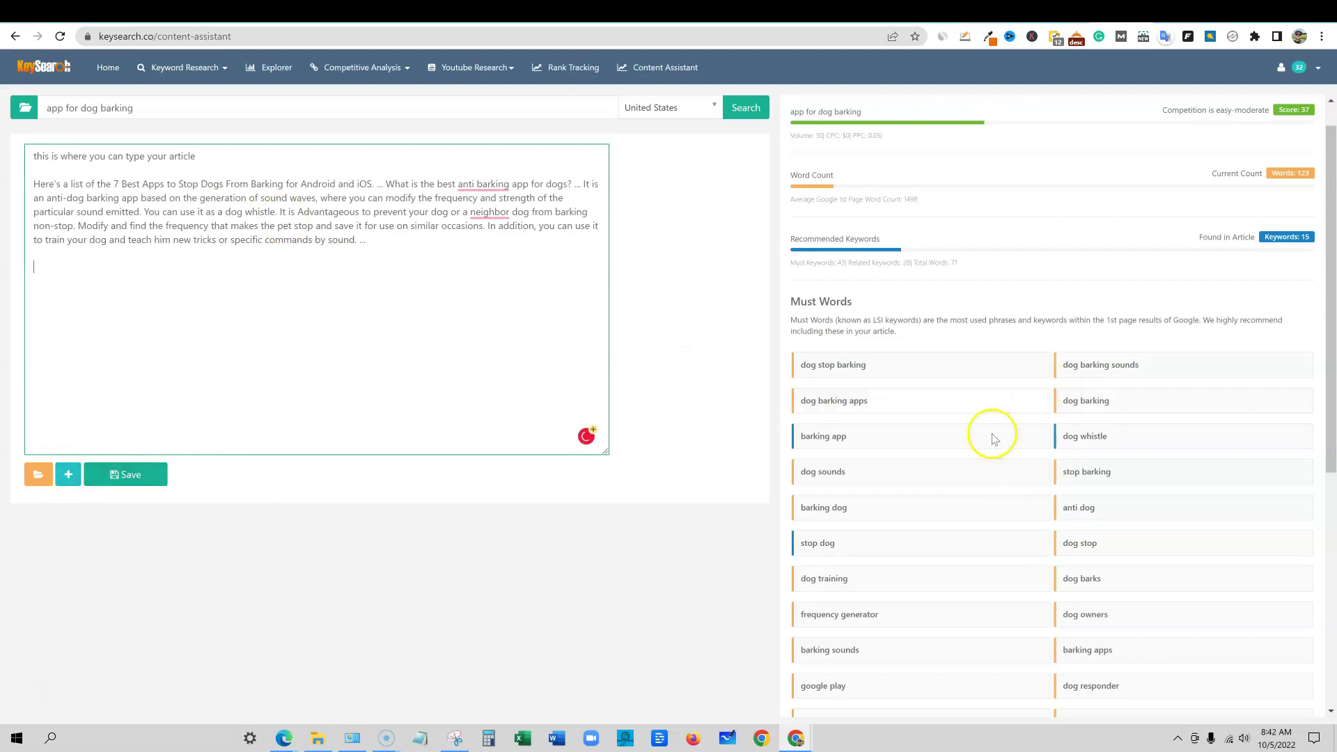
{"action": "scroll", "coordinate": [994, 439], "scroll_direction": "down", "scroll_amount": 6}
{"action": "scroll", "coordinate": [970, 588], "scroll_direction": "up", "scroll_amount": 7}
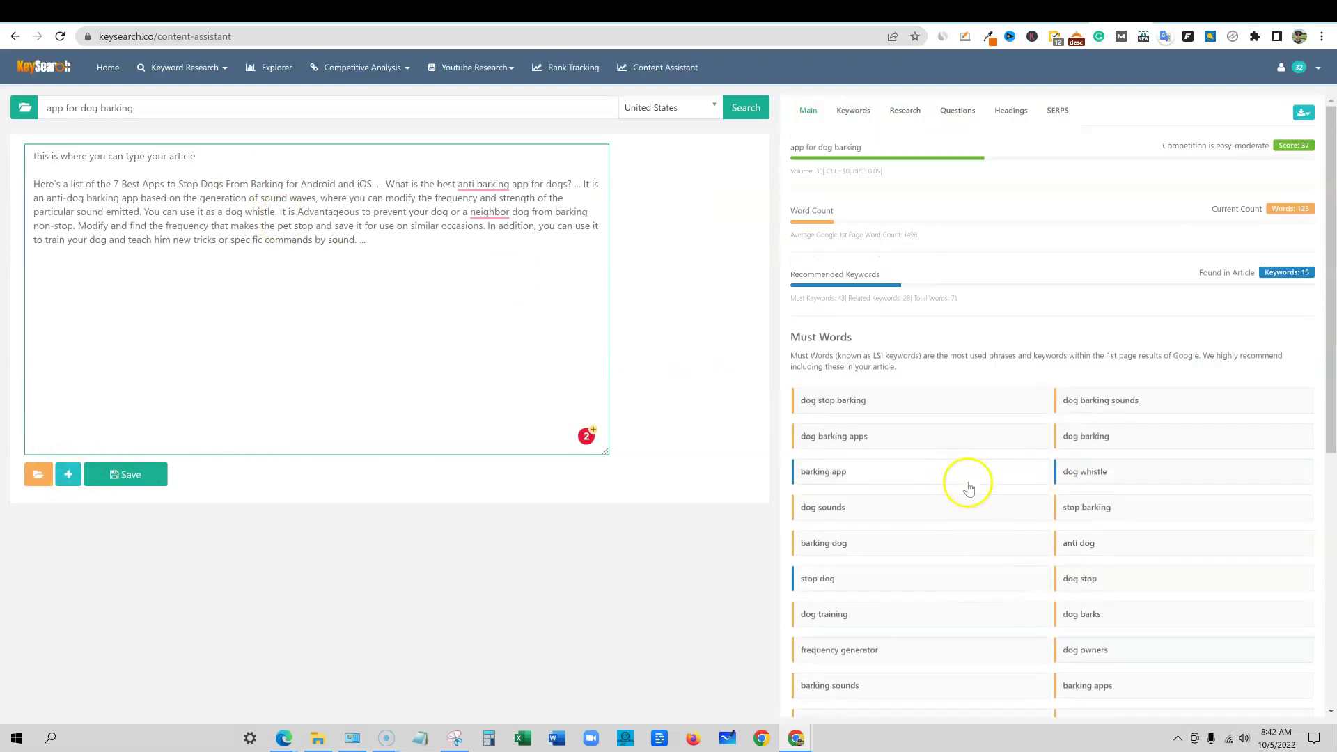
Step: Examine the related keywords and the top URL keywords suggested for the article
{"action": "left_click", "coordinate": [854, 111]}
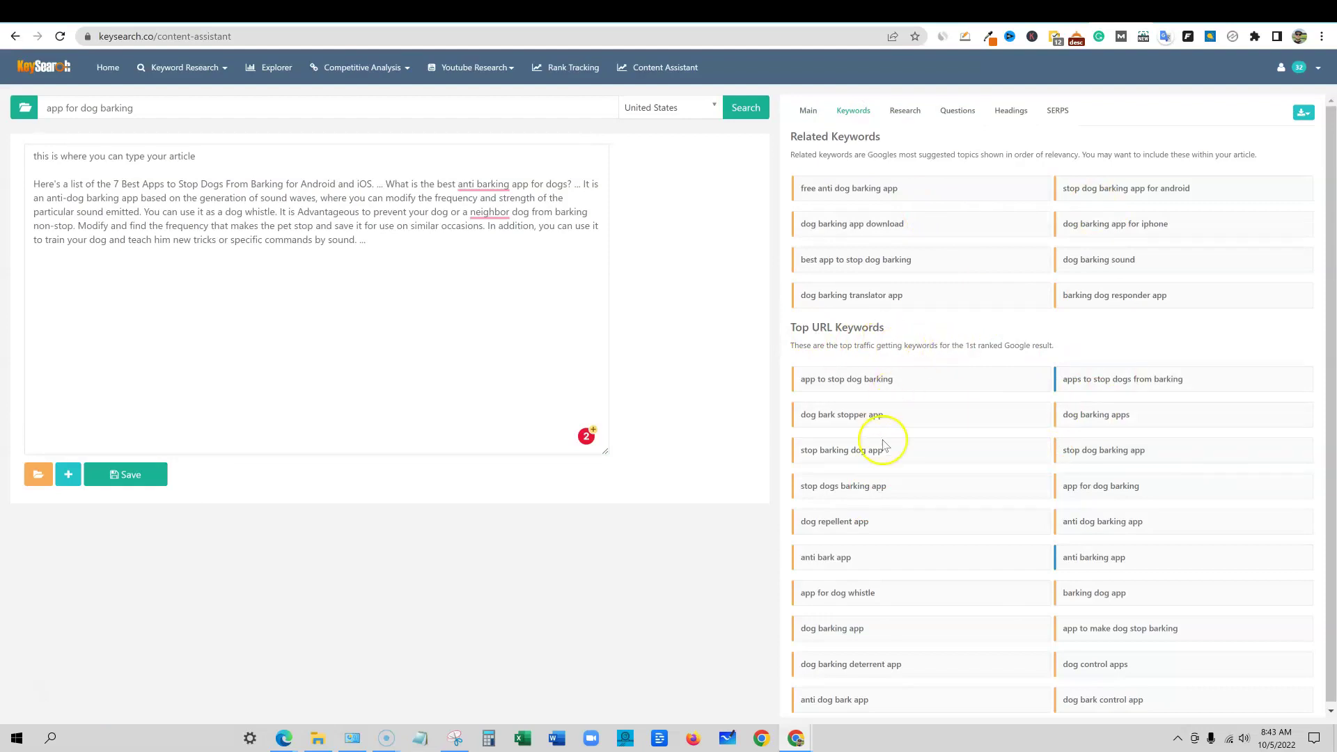
{"action": "scroll", "coordinate": [905, 487], "scroll_direction": "down", "scroll_amount": 1}
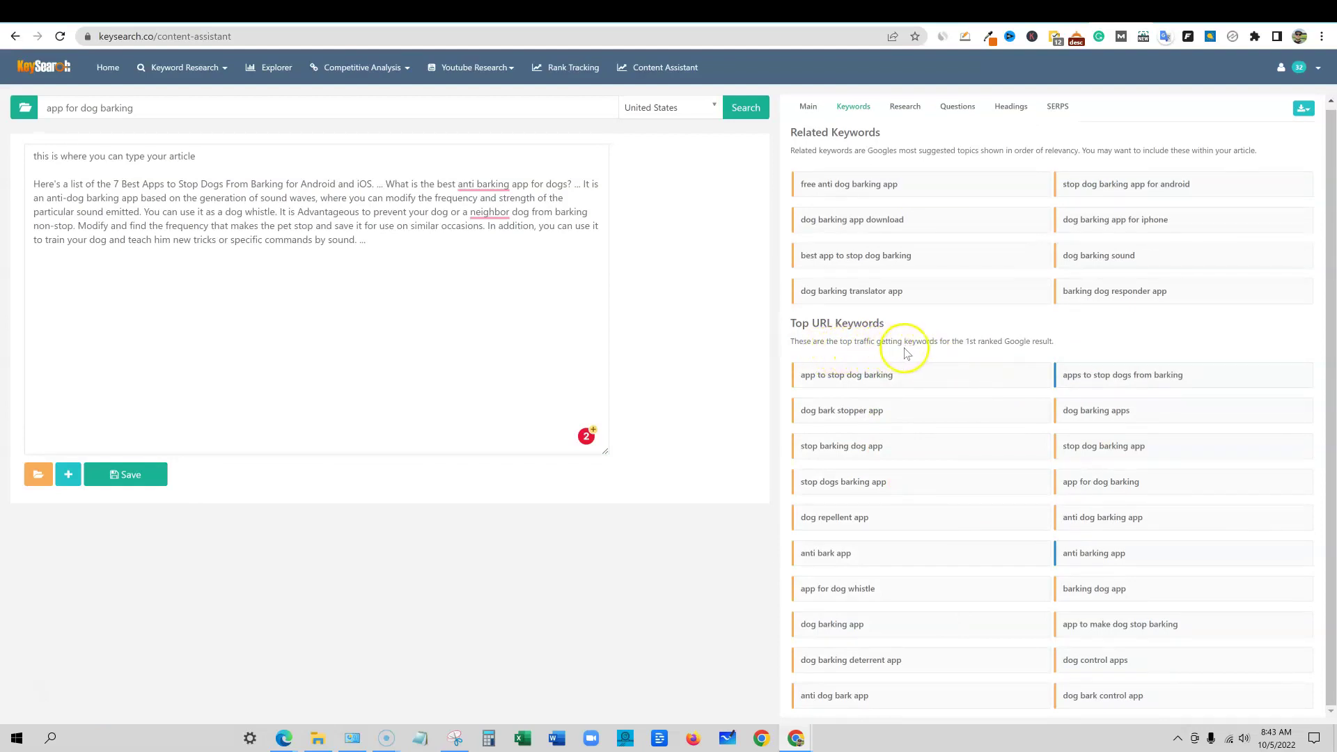
{"action": "left_click_drag", "start_coordinate": [1054, 341], "coordinate": [781, 340]}
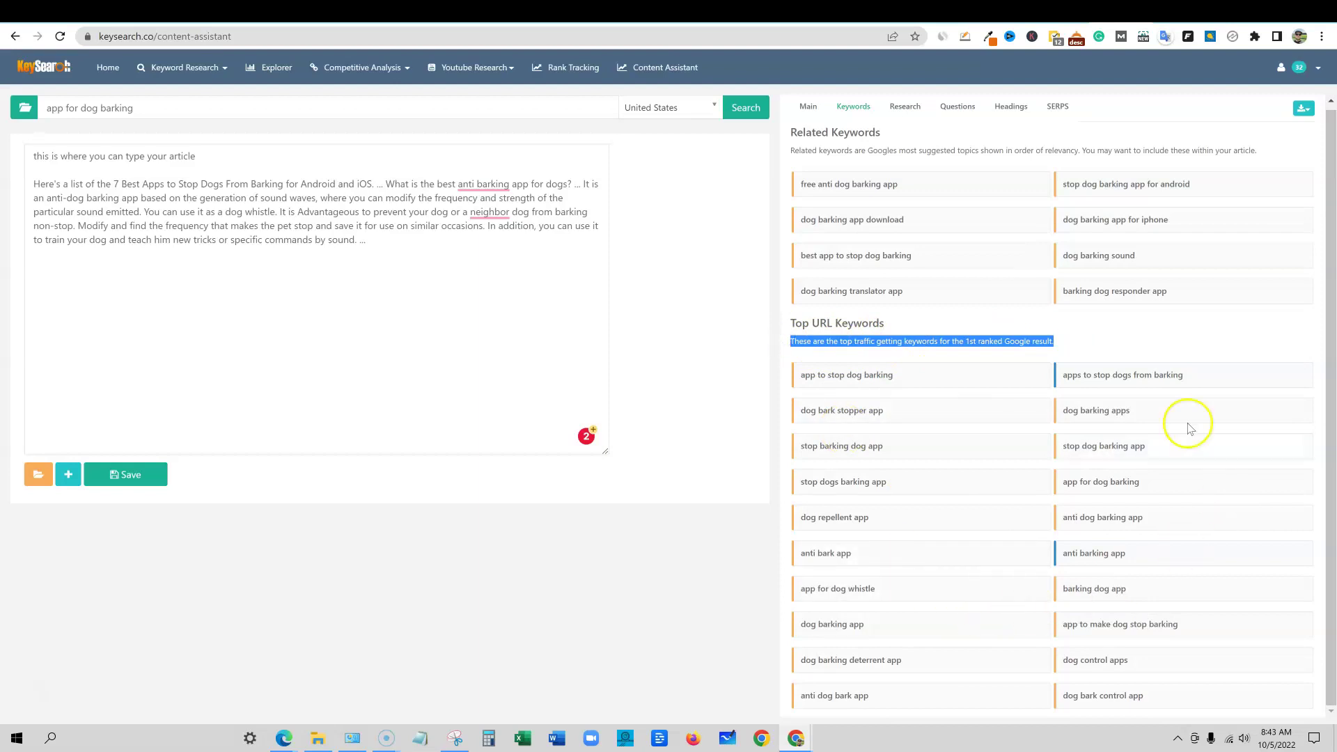
{"action": "scroll", "coordinate": [1119, 469], "scroll_direction": "up", "scroll_amount": 1}
Step: Review the content snippets from the top search result pages for "app for dog barking"
{"action": "left_click", "coordinate": [905, 110]}
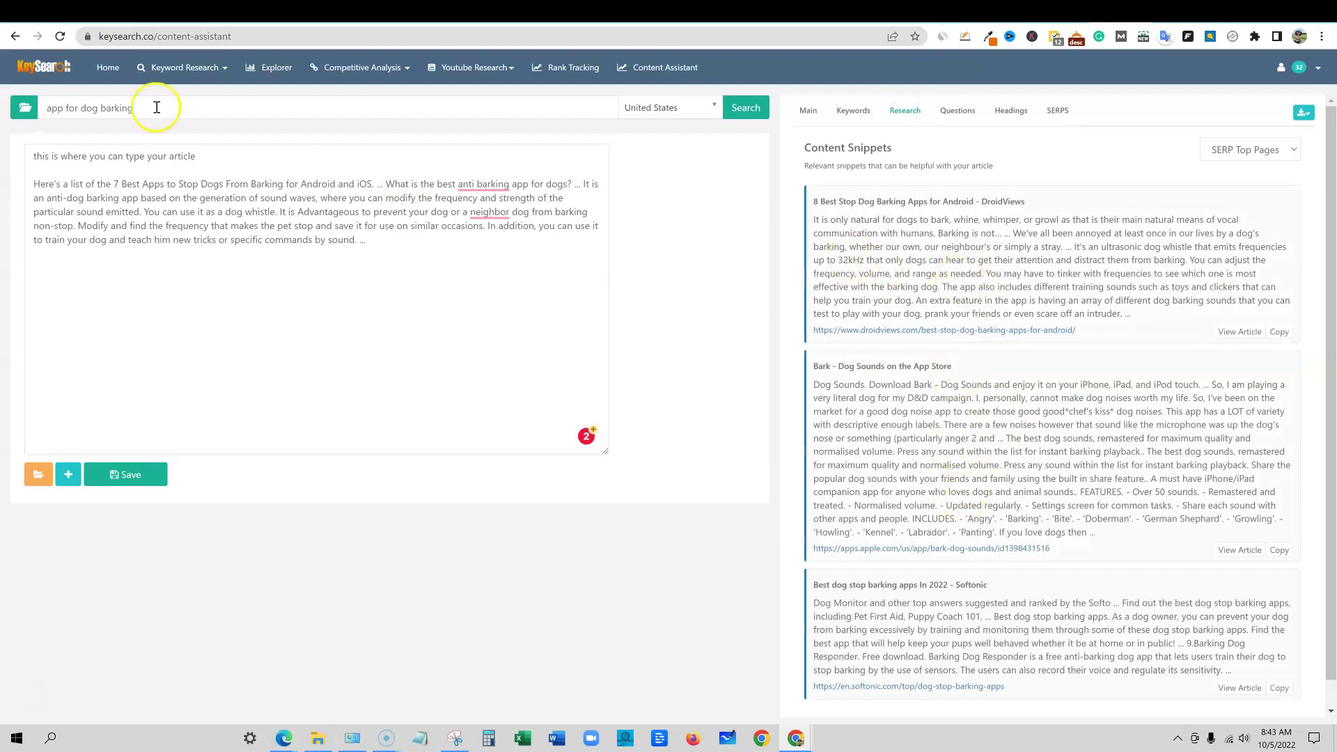
{"action": "scroll", "coordinate": [1017, 418], "scroll_direction": "down", "scroll_amount": 1}
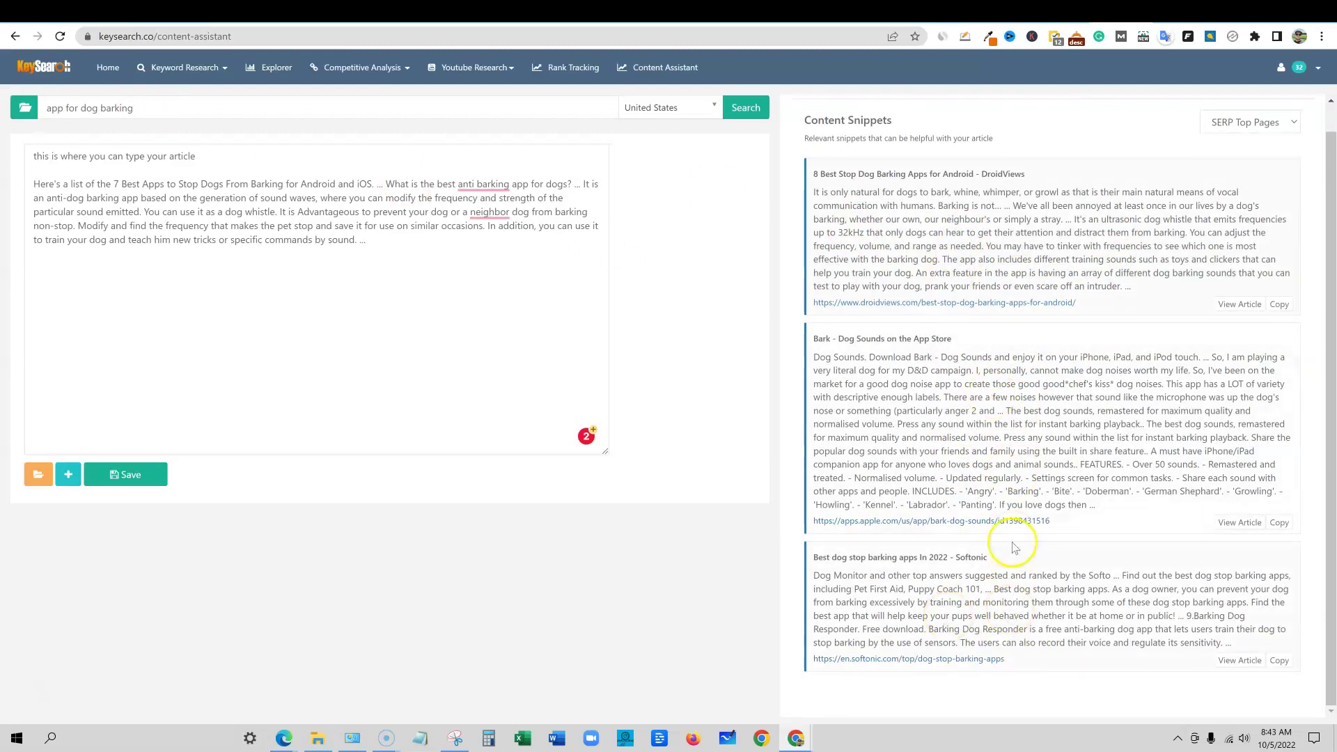
{"action": "scroll", "coordinate": [1079, 573], "scroll_direction": "up", "scroll_amount": 1}
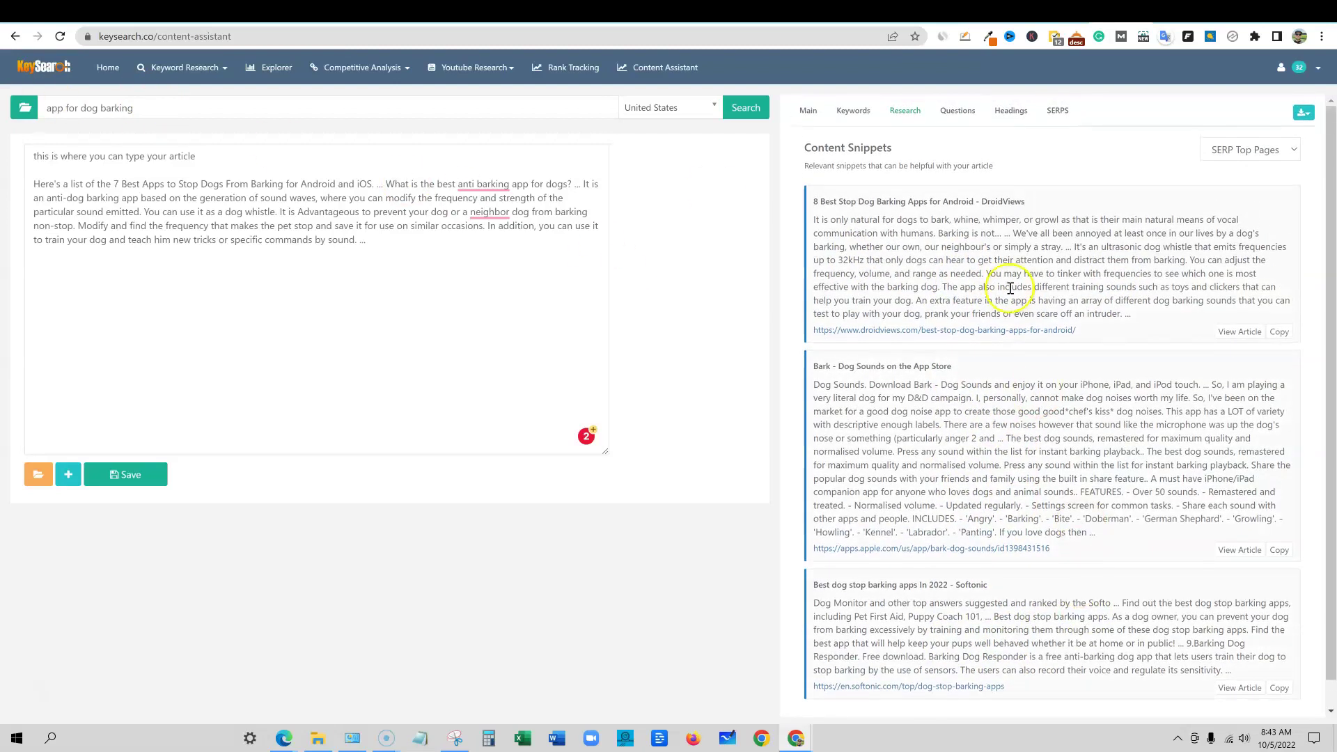
Step: Add the popular question "Is there a dog whistle app to stop barking?" below the article paragraph and look through the other questions
{"action": "left_click", "coordinate": [966, 113]}
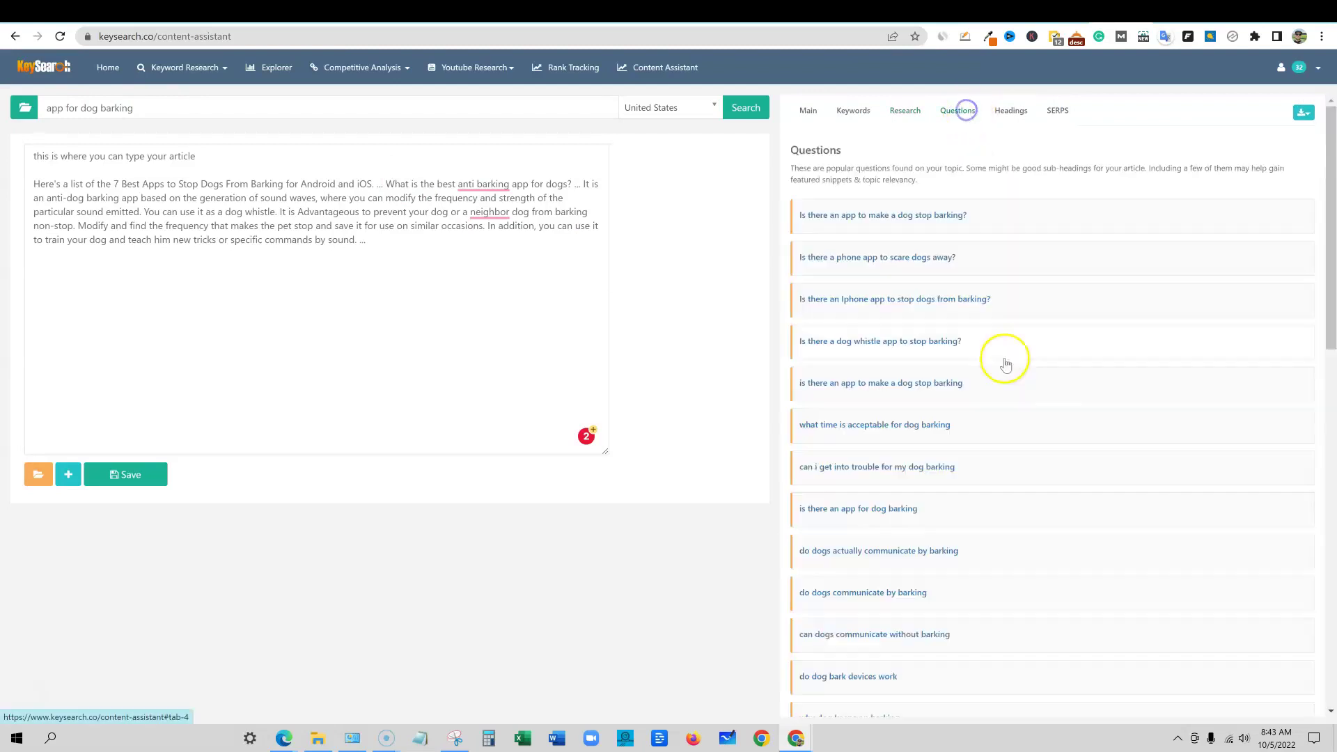
{"action": "left_click", "coordinate": [861, 301]}
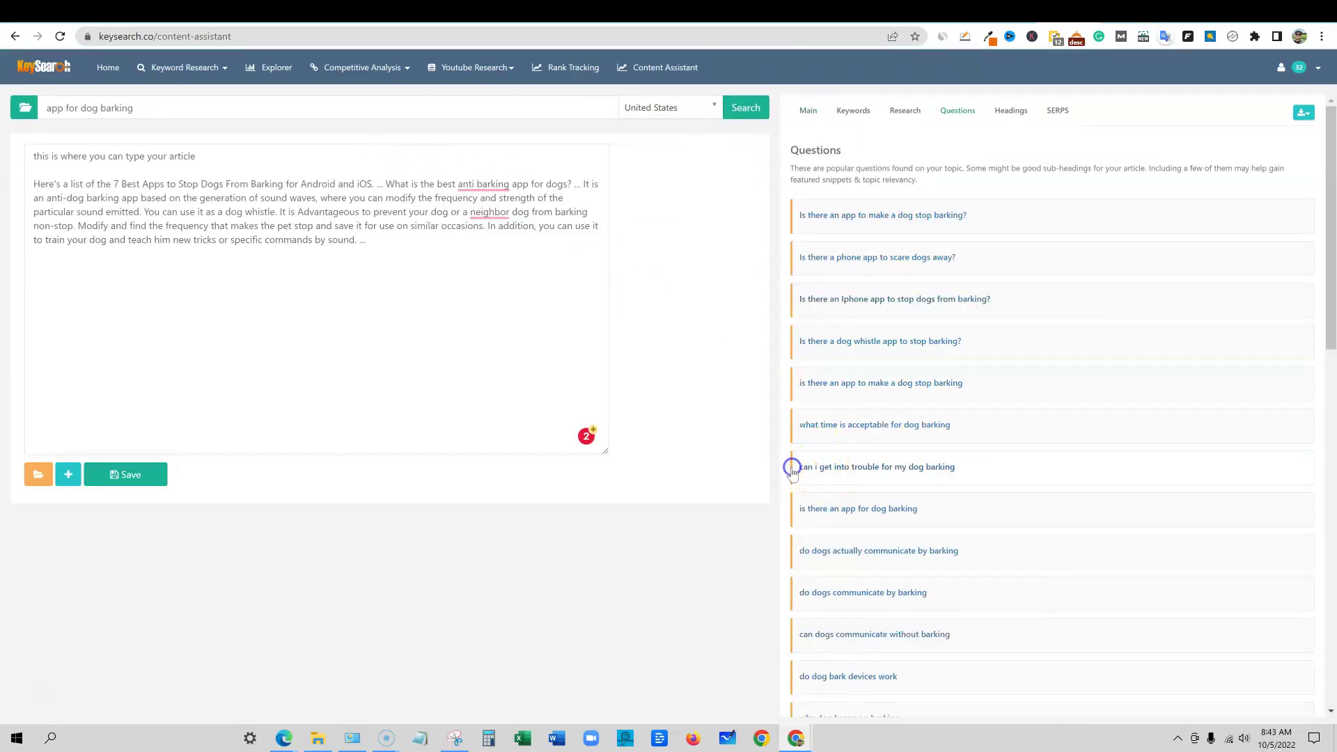
{"action": "left_click", "coordinate": [821, 469]}
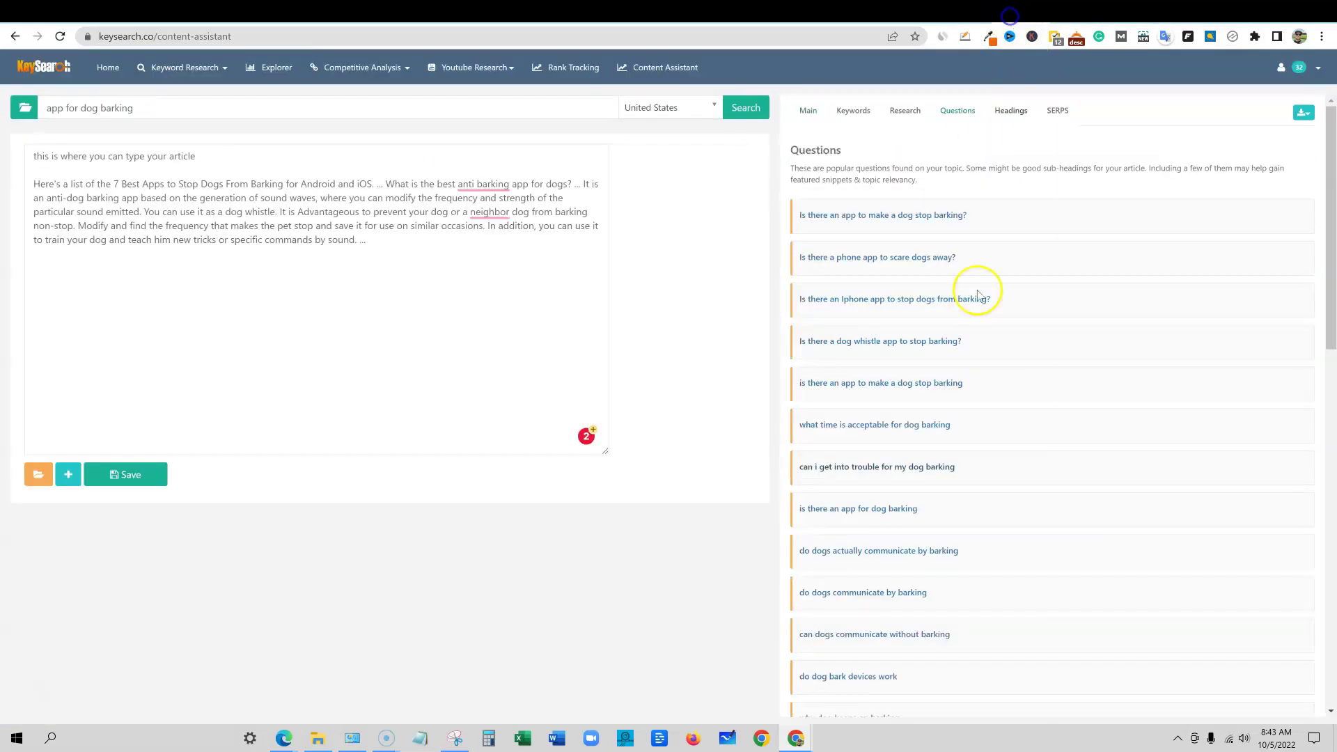
{"action": "left_click_drag", "start_coordinate": [972, 342], "coordinate": [777, 381]}
{"action": "key", "text": "ctrl+c"}
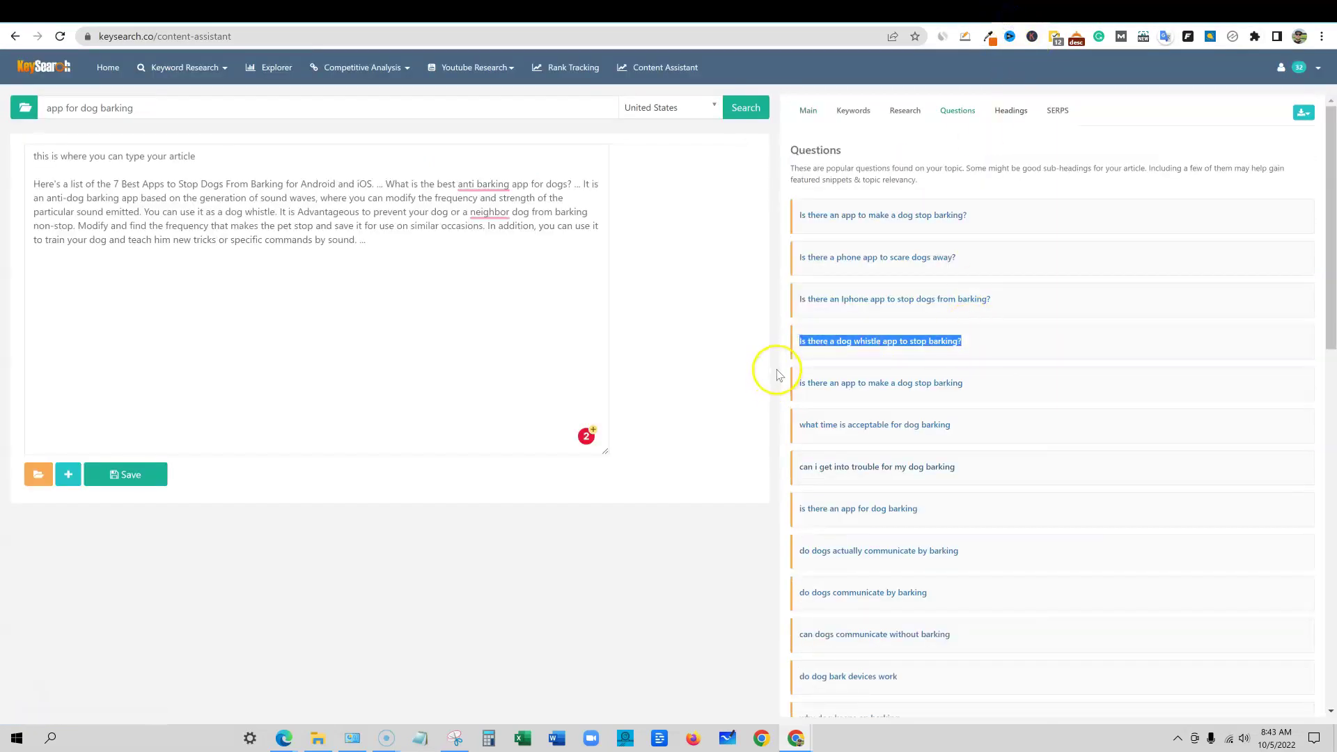
{"action": "left_click", "coordinate": [285, 293]}
{"action": "key", "text": "ctrl+v"}
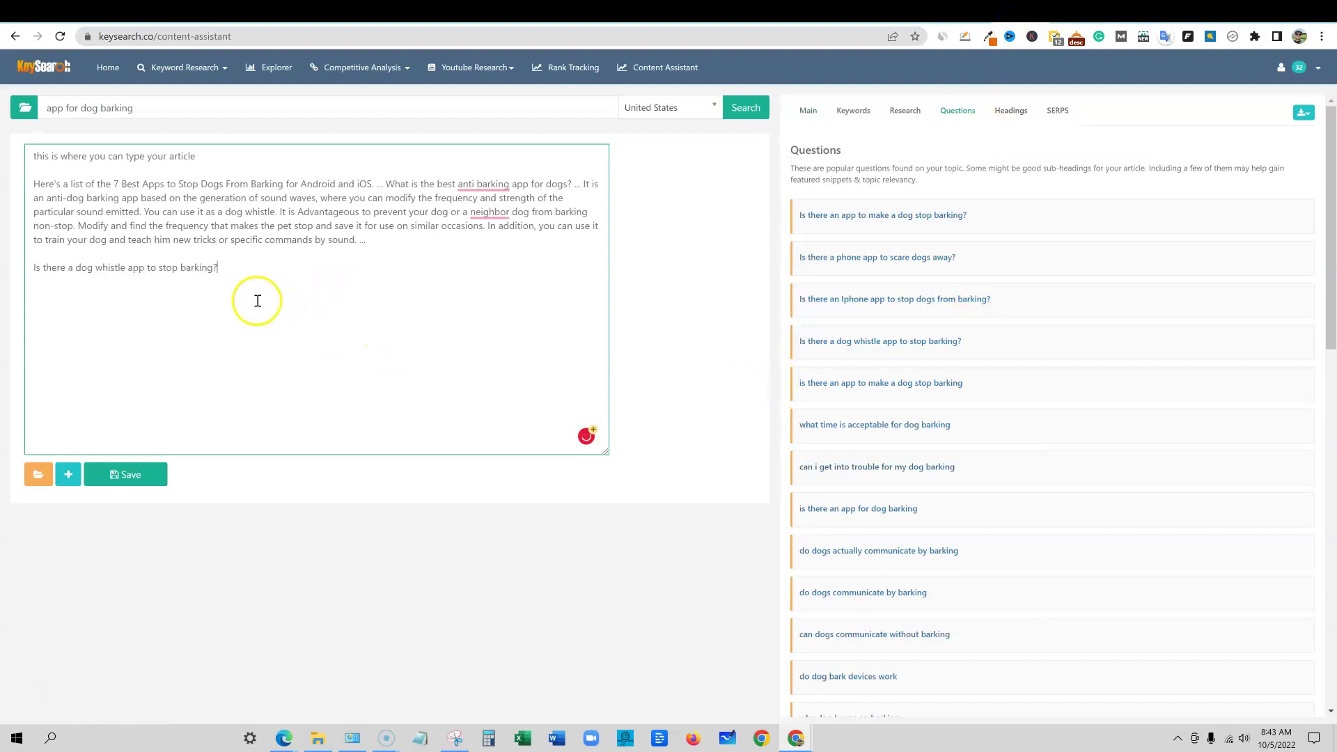
{"action": "left_click_drag", "start_coordinate": [253, 264], "coordinate": [14, 271]}
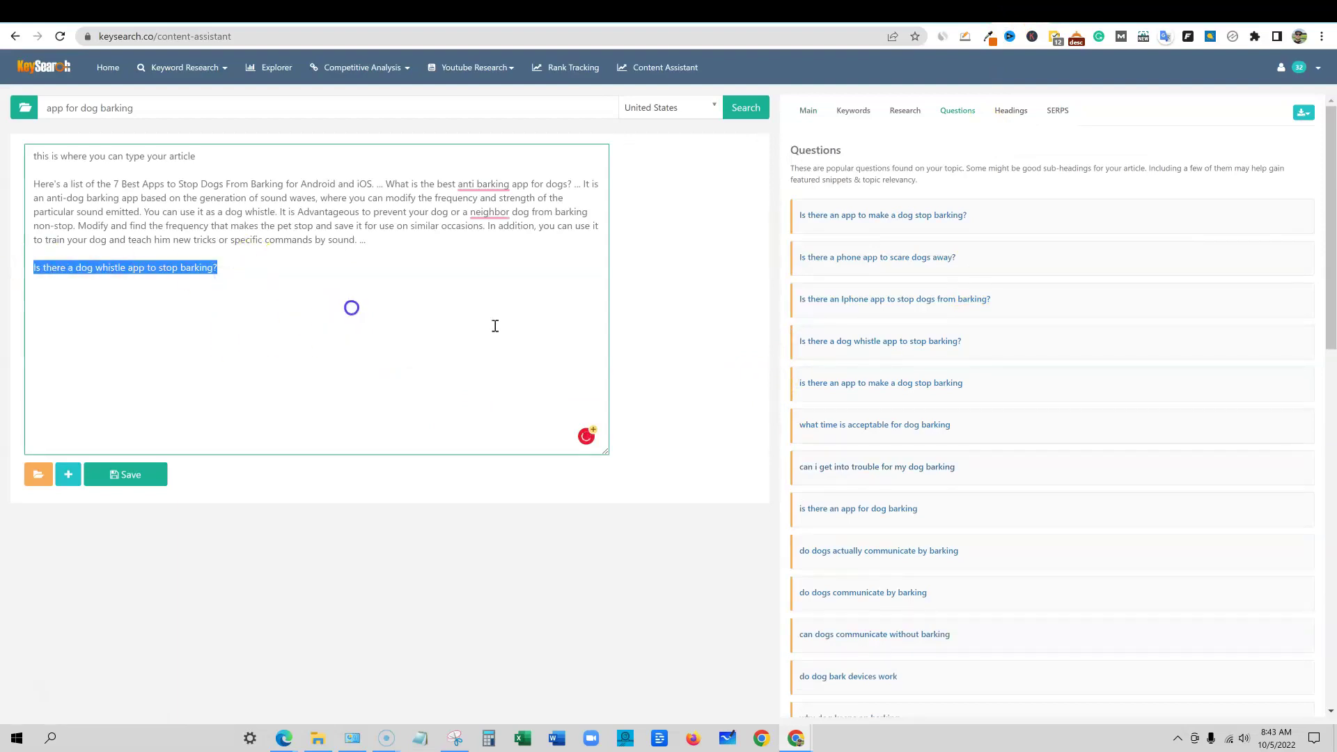
{"action": "scroll", "coordinate": [905, 620], "scroll_direction": "down", "scroll_amount": 7}
{"action": "scroll", "coordinate": [912, 634], "scroll_direction": "up", "scroll_amount": 7}
{"action": "left_click", "coordinate": [69, 305]}
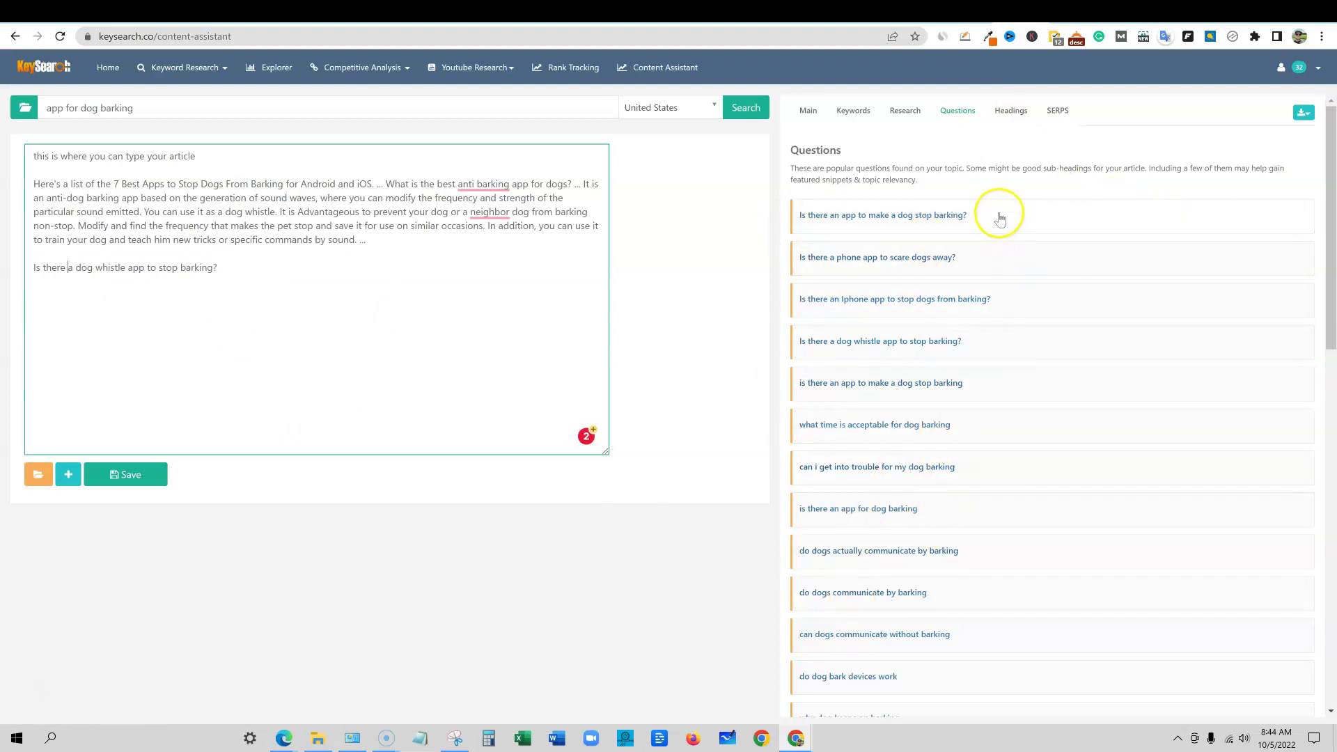
{"action": "left_click", "coordinate": [1068, 12]}
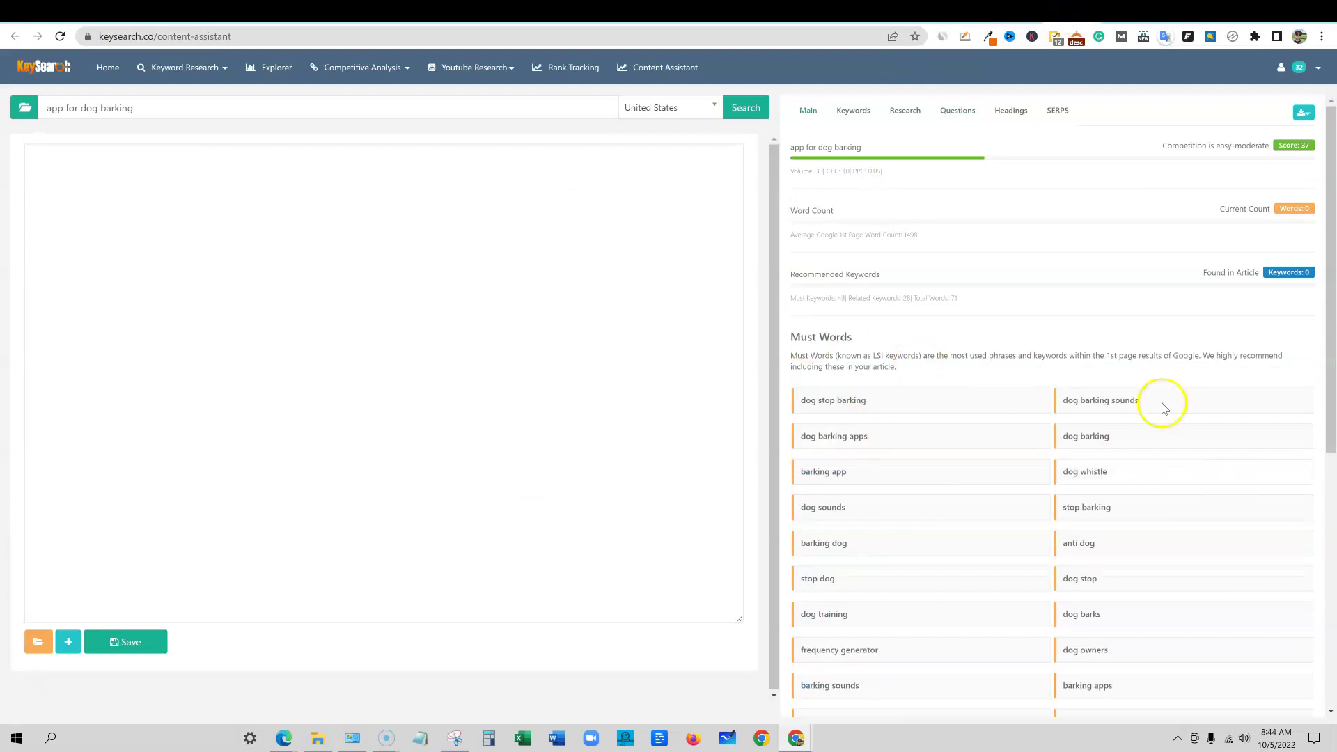
{"action": "left_click", "coordinate": [1009, 12]}
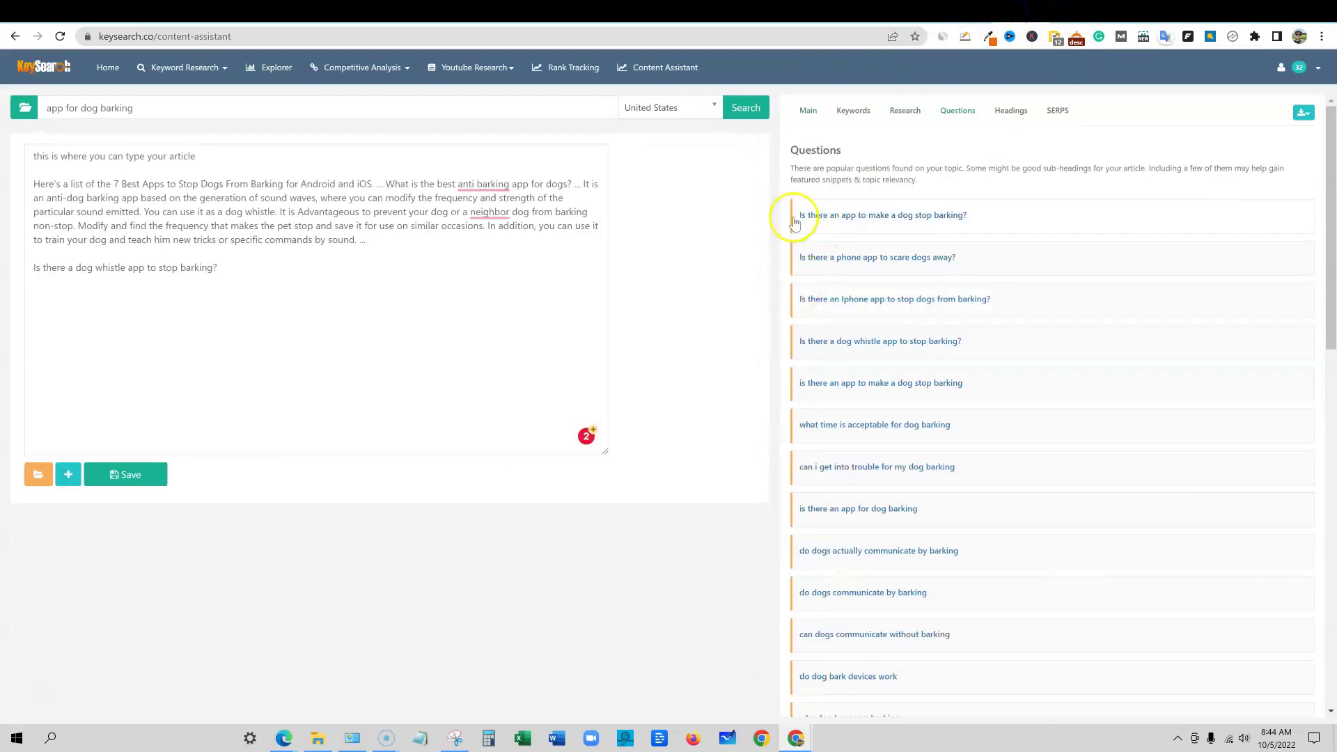
Step: Look through the H1 and H2 heading ideas and highlight the heading "Best dog stop barking apps"
{"action": "left_click", "coordinate": [1011, 112]}
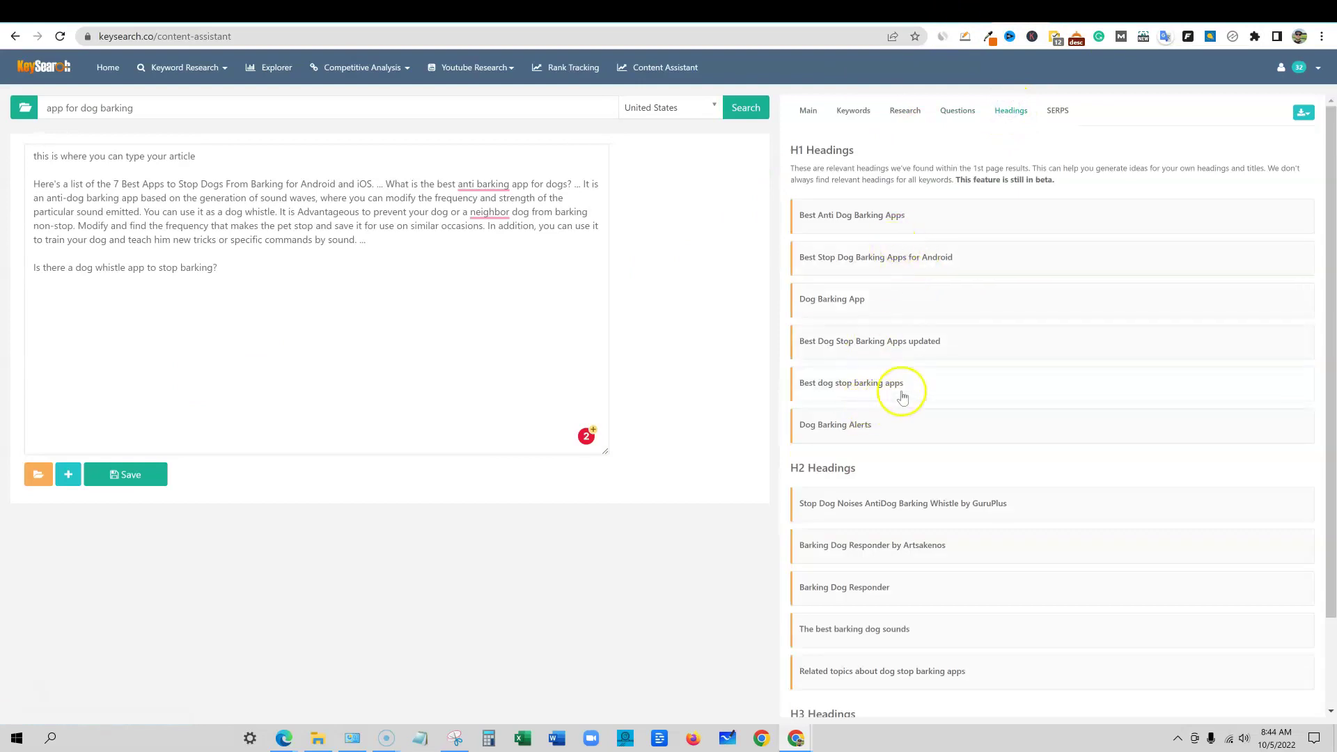
{"action": "left_click_drag", "start_coordinate": [818, 385], "coordinate": [799, 384]}
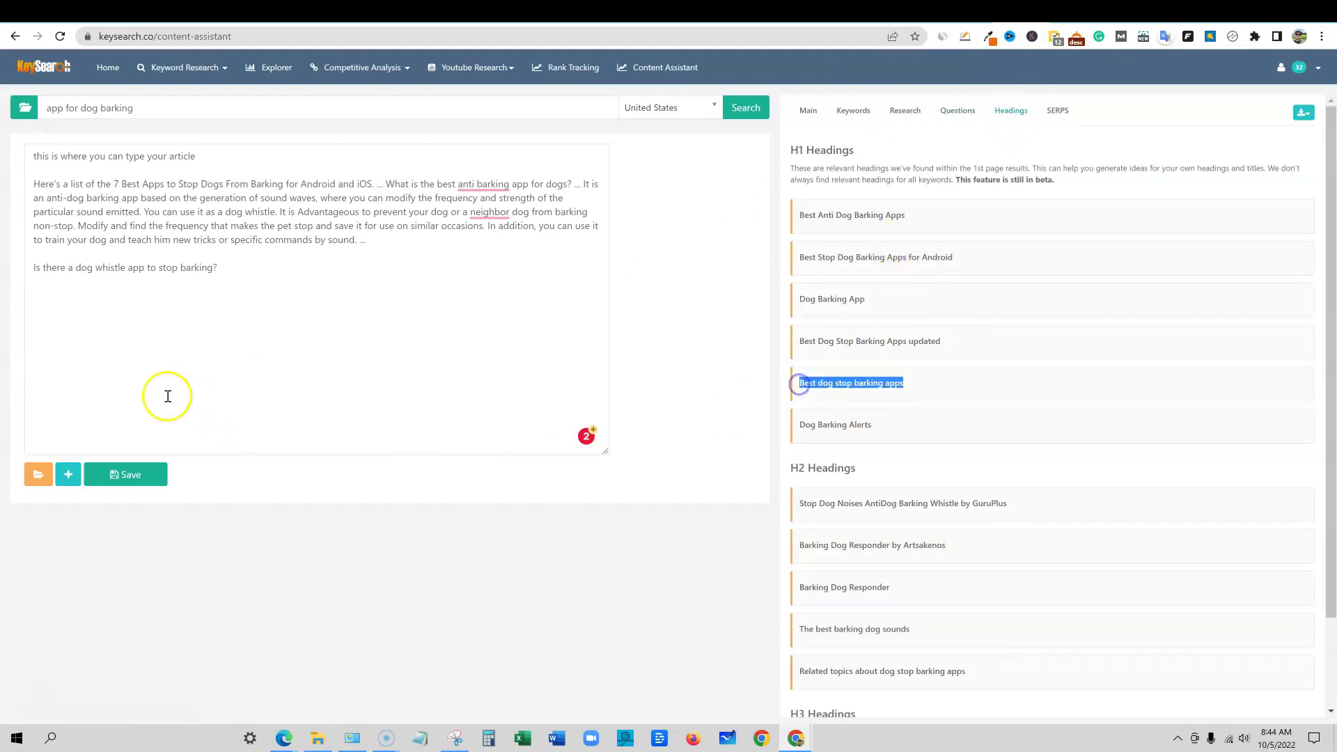
{"action": "left_click", "coordinate": [61, 321]}
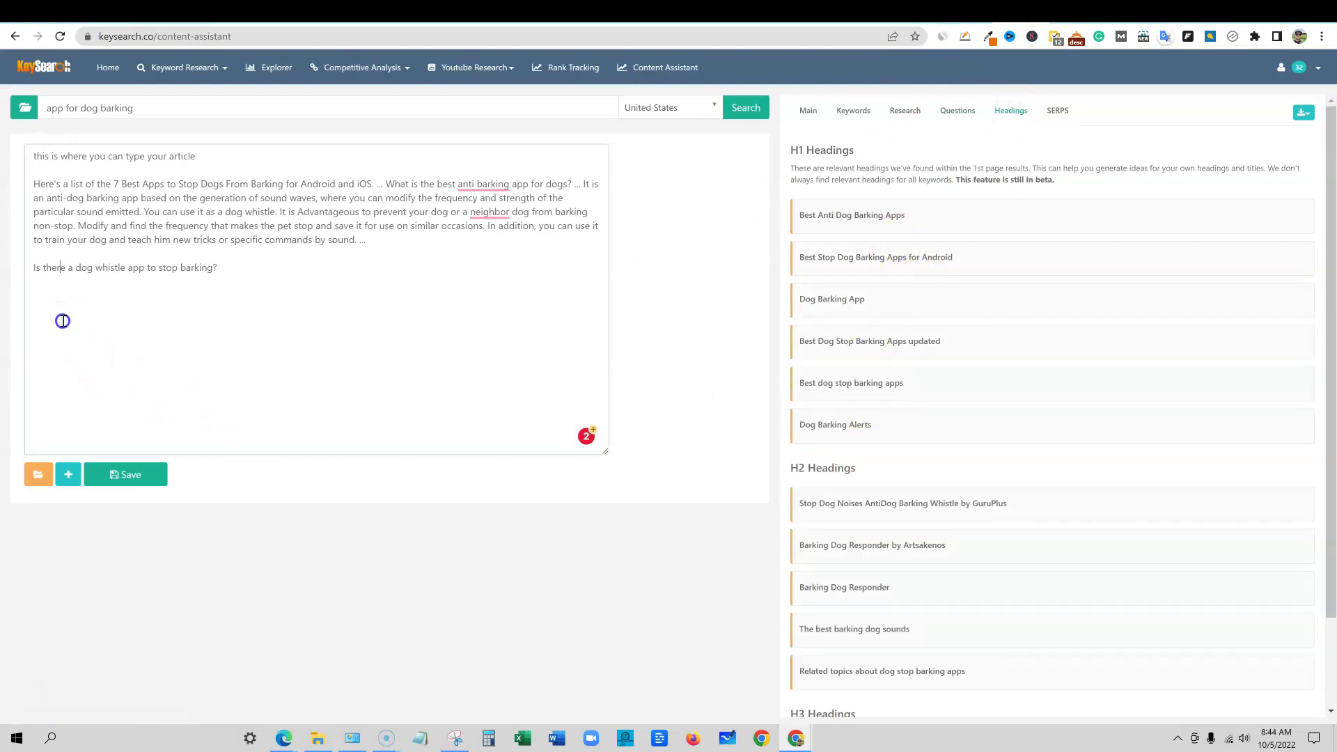
Step: Examine the first-page Google results for the article's keyword, including the word count of each top page
{"action": "left_click", "coordinate": [1057, 110]}
{"action": "scroll", "coordinate": [916, 618], "scroll_direction": "down", "scroll_amount": 2}
{"action": "scroll", "coordinate": [924, 603], "scroll_direction": "up", "scroll_amount": 2}
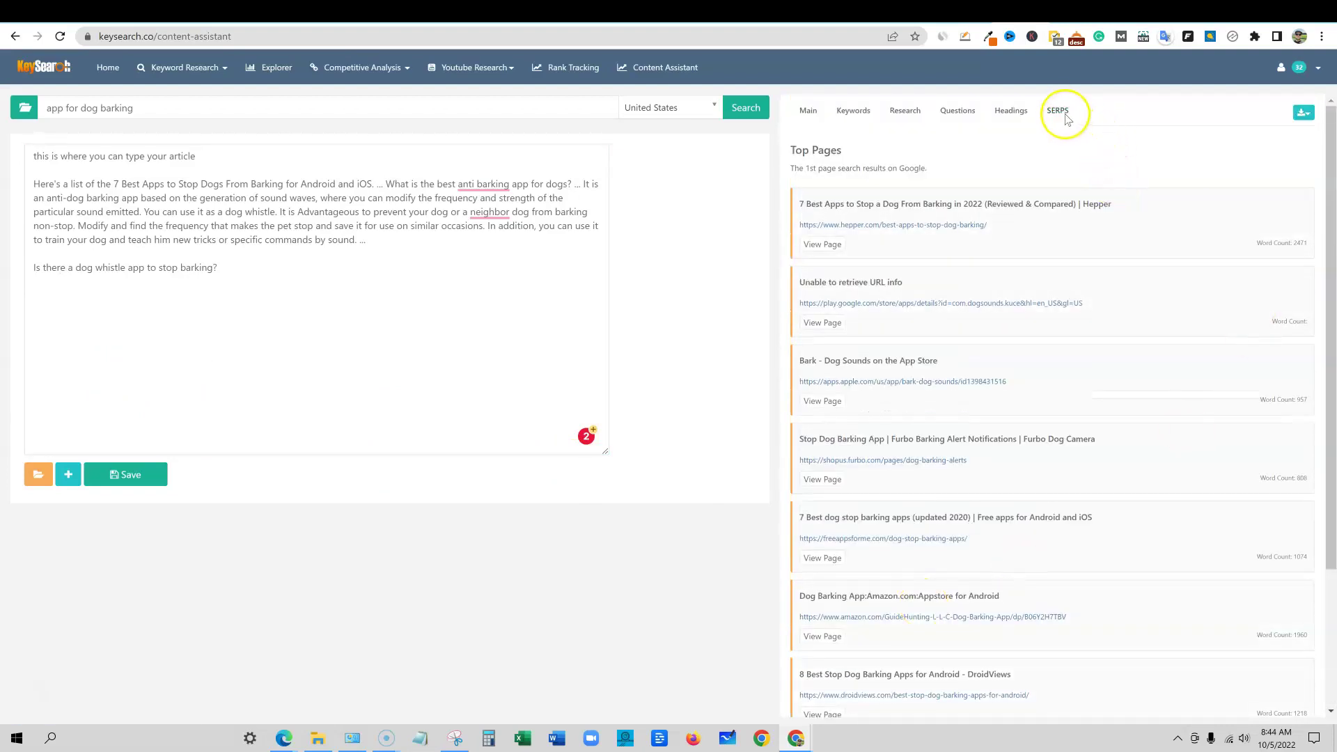
Step: View the export options for the top search results, and select the entire article text in the editor
{"action": "left_click", "coordinate": [1302, 112]}
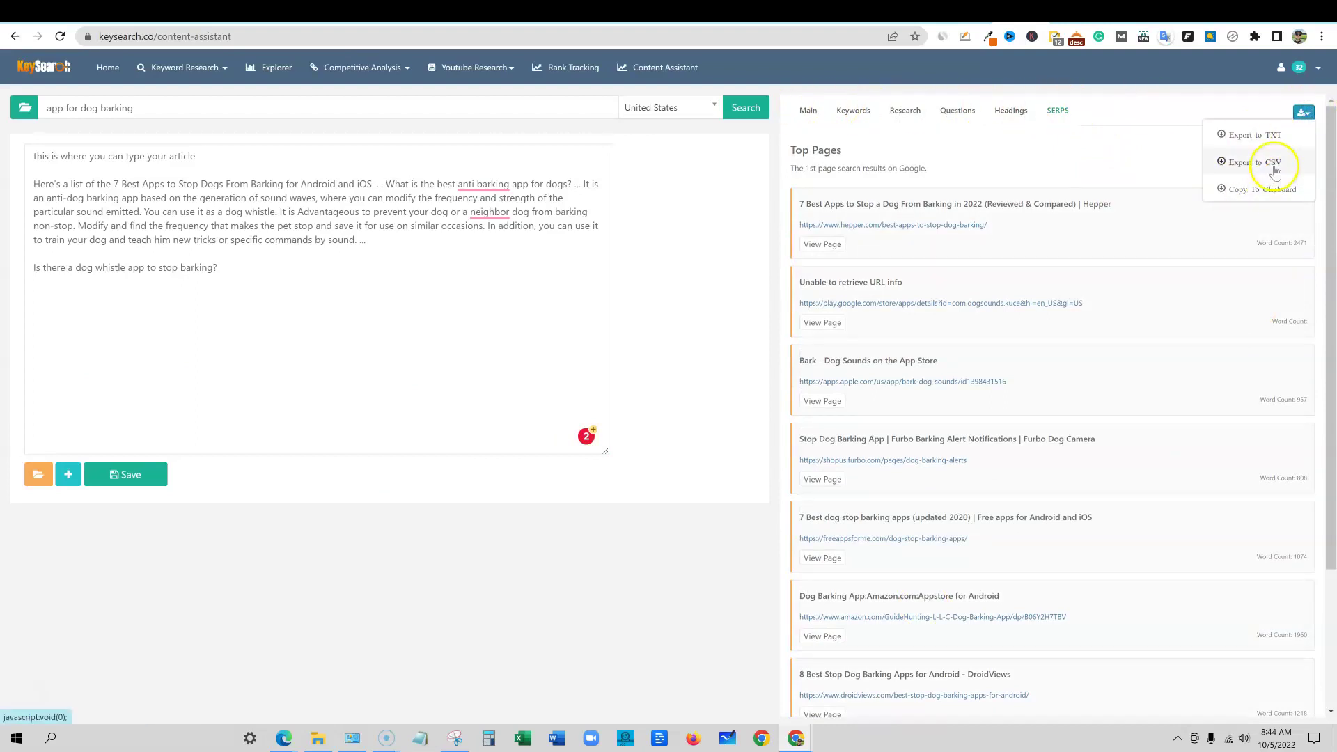
{"action": "left_click", "coordinate": [1136, 109]}
{"action": "left_click", "coordinate": [223, 322]}
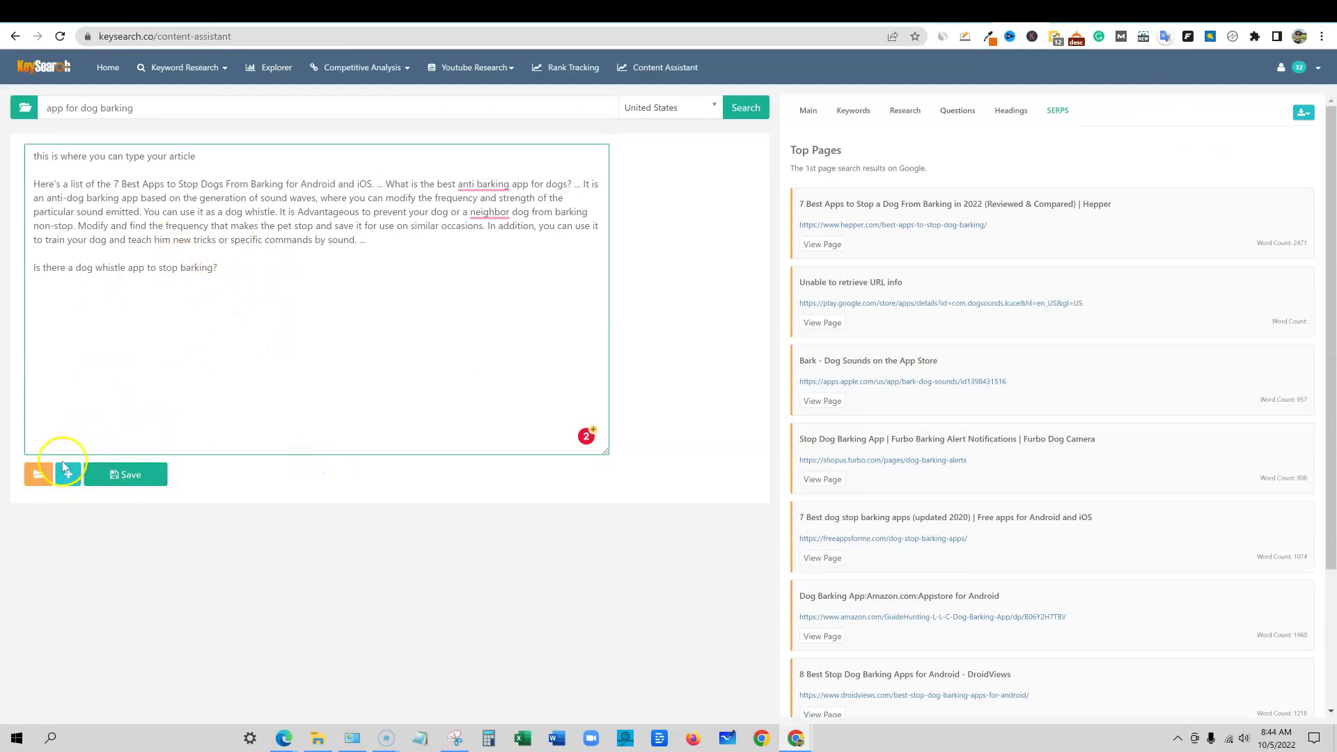
{"action": "left_click_drag", "start_coordinate": [295, 271], "coordinate": [21, 223]}
{"action": "key", "text": "ctrl+a"}
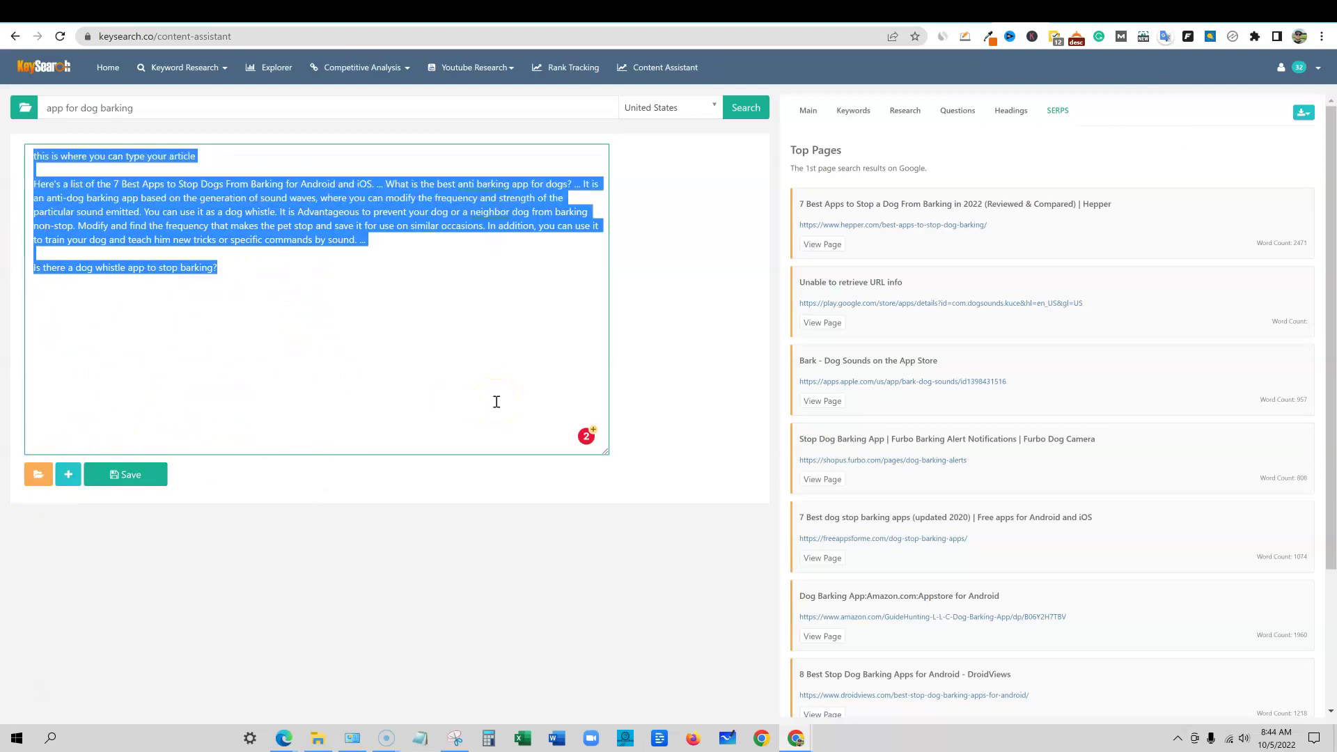
{"action": "left_click", "coordinate": [263, 278]}
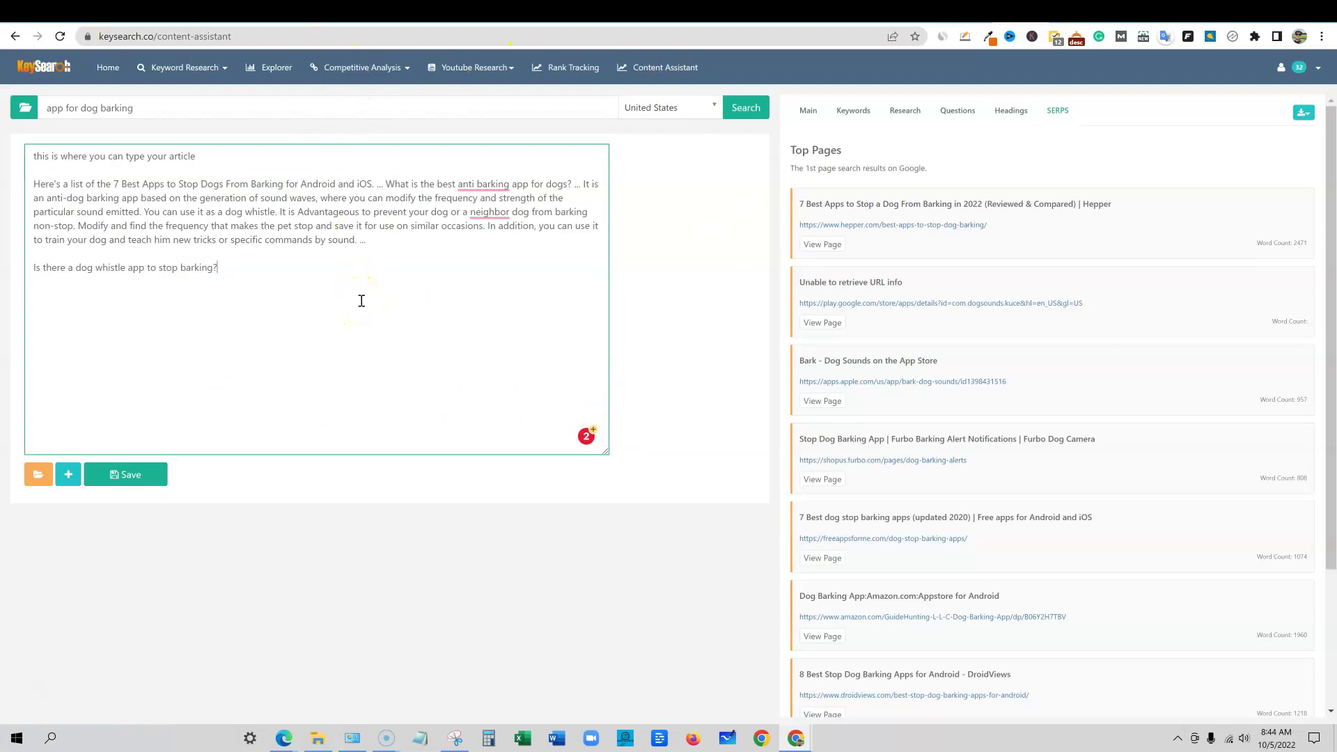
{"action": "left_click", "coordinate": [224, 72]}
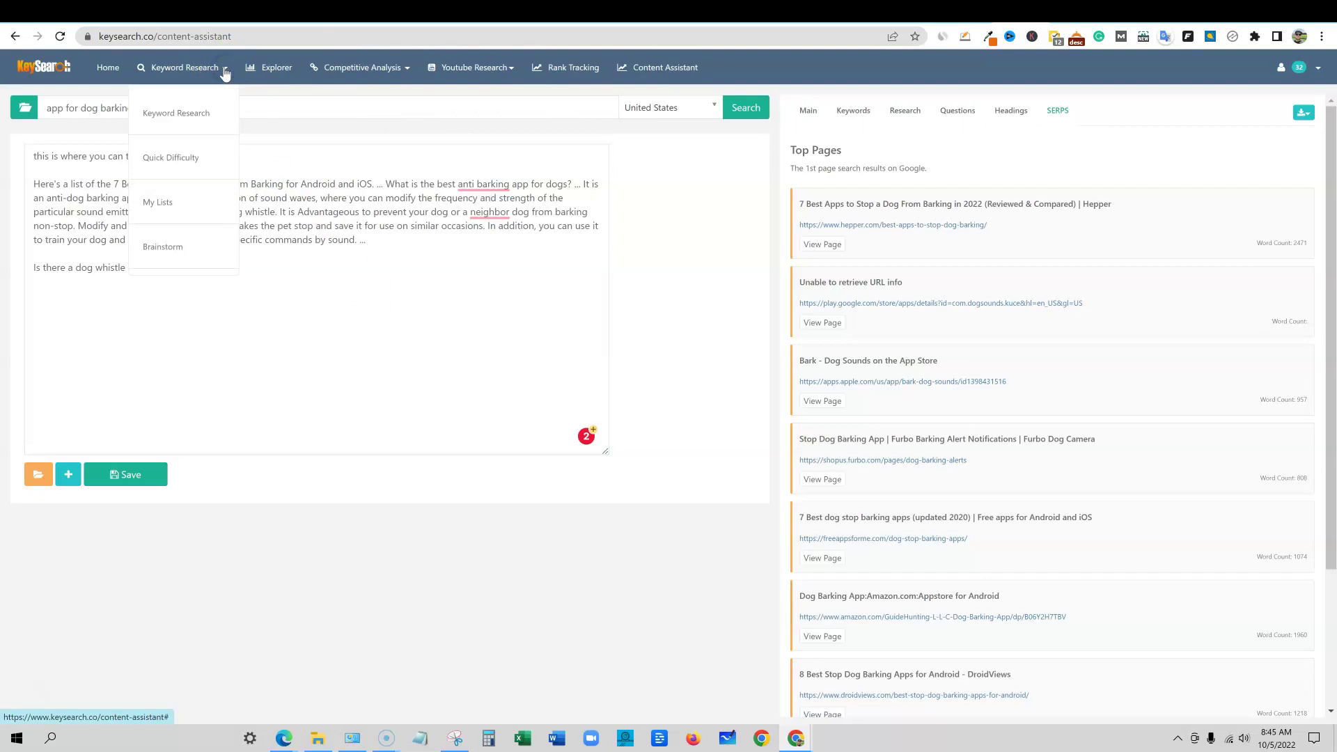
{"action": "left_click", "coordinate": [453, 103]}
{"action": "left_click", "coordinate": [687, 360]}
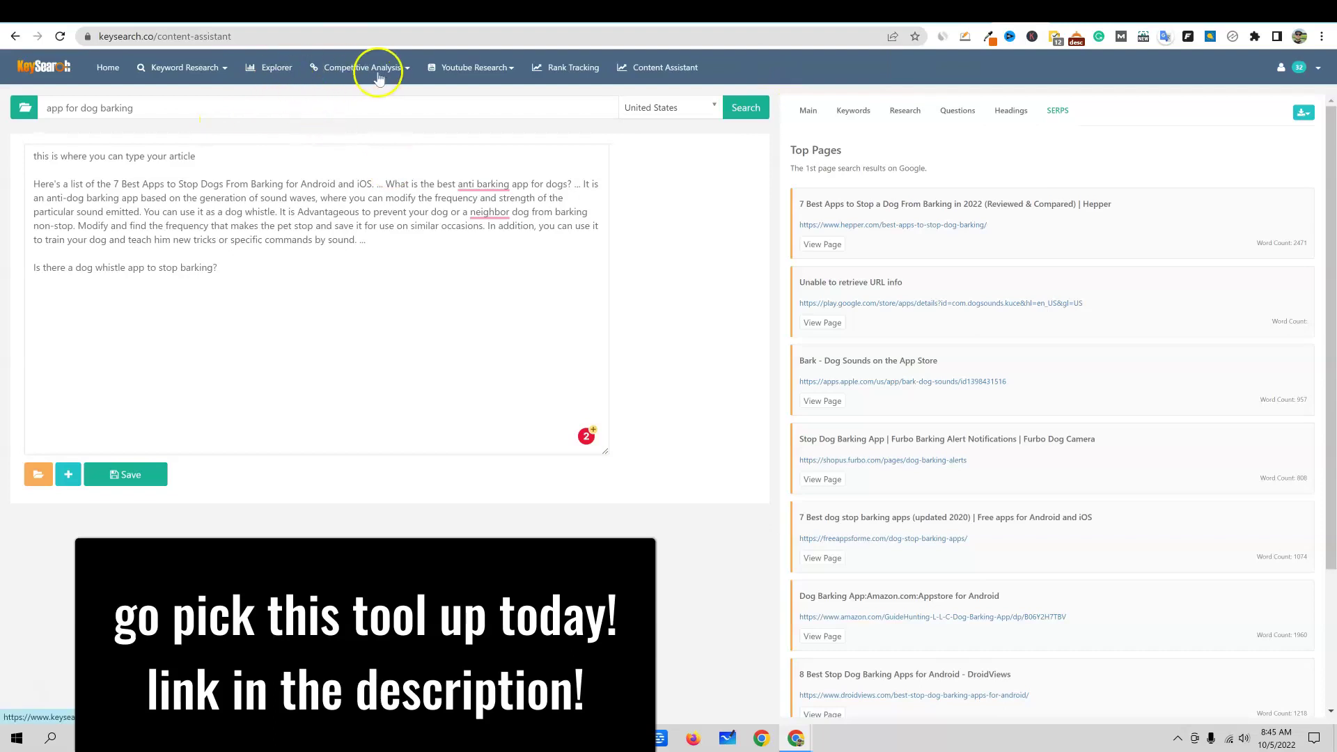
Step: Visit the Explorer overview, and open the URL Metrics tool with its URL entry box active
{"action": "left_click", "coordinate": [273, 70]}
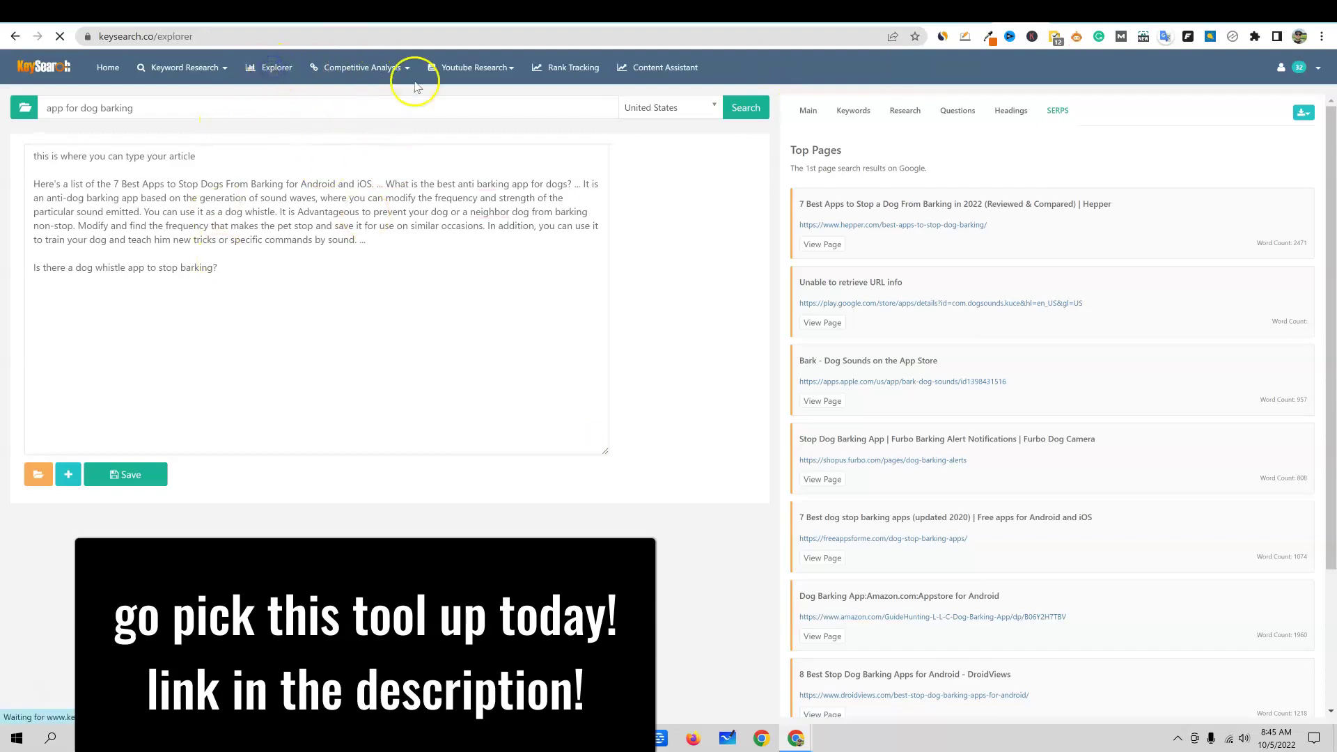
{"action": "left_click", "coordinate": [409, 74]}
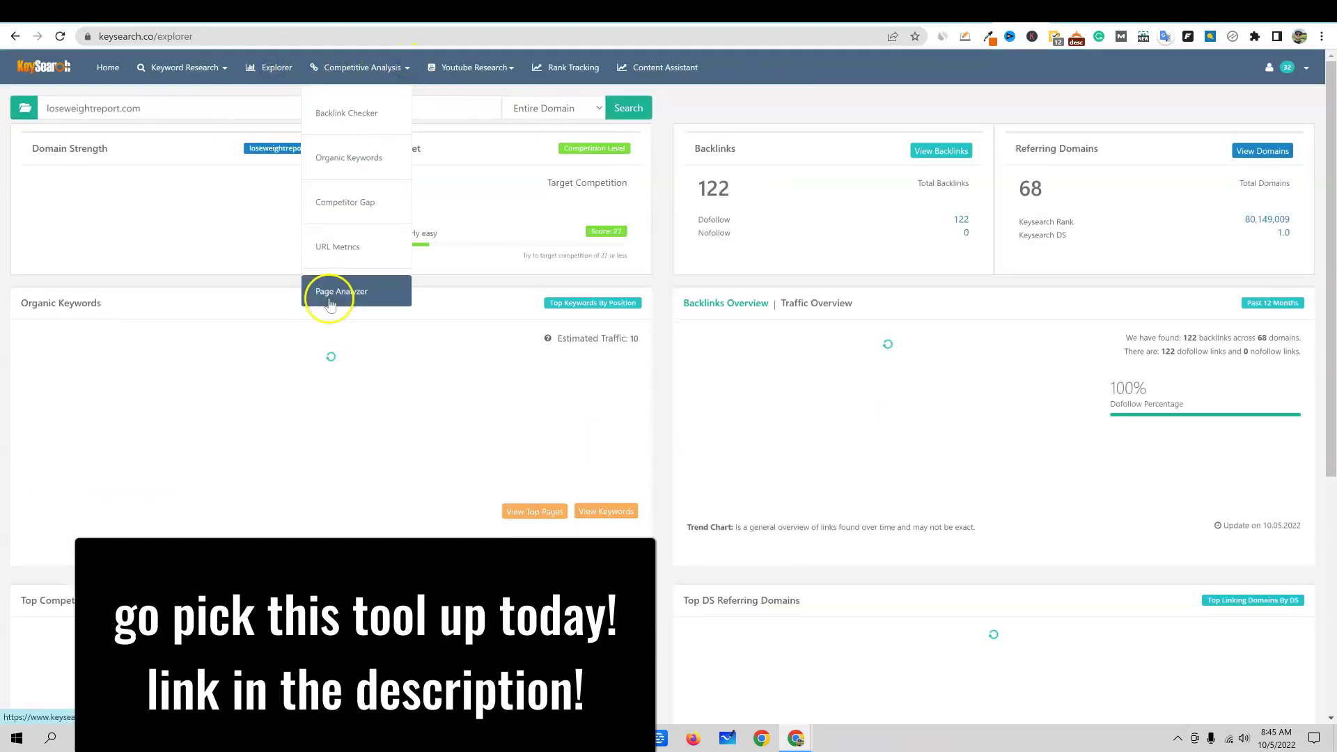
{"action": "left_click", "coordinate": [334, 248]}
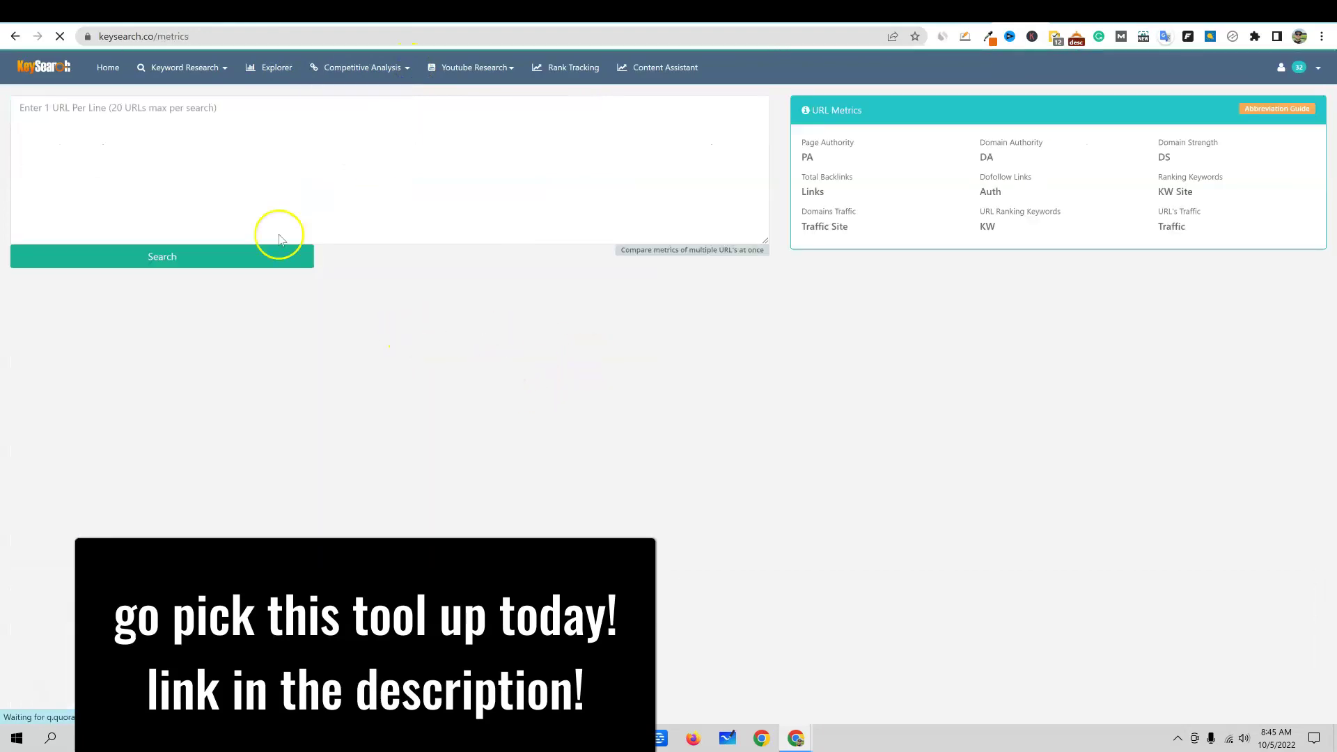
{"action": "left_click", "coordinate": [371, 202]}
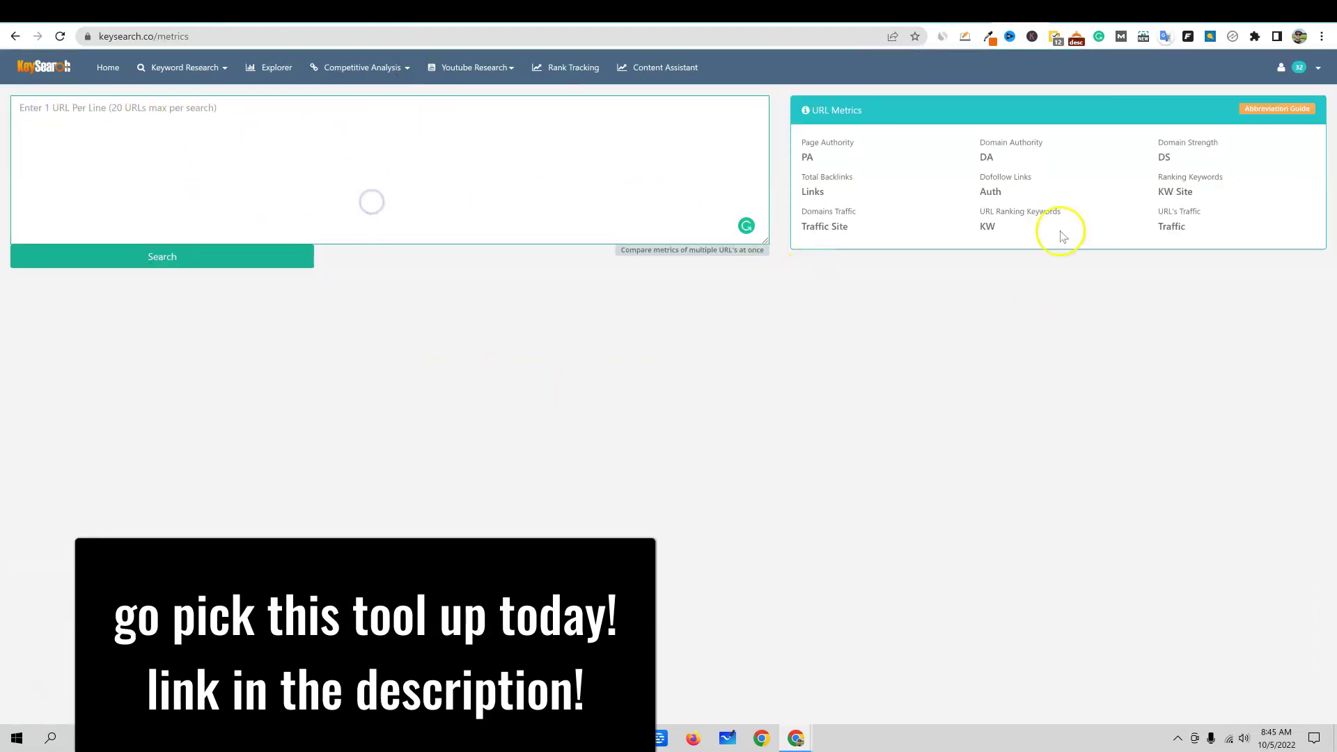